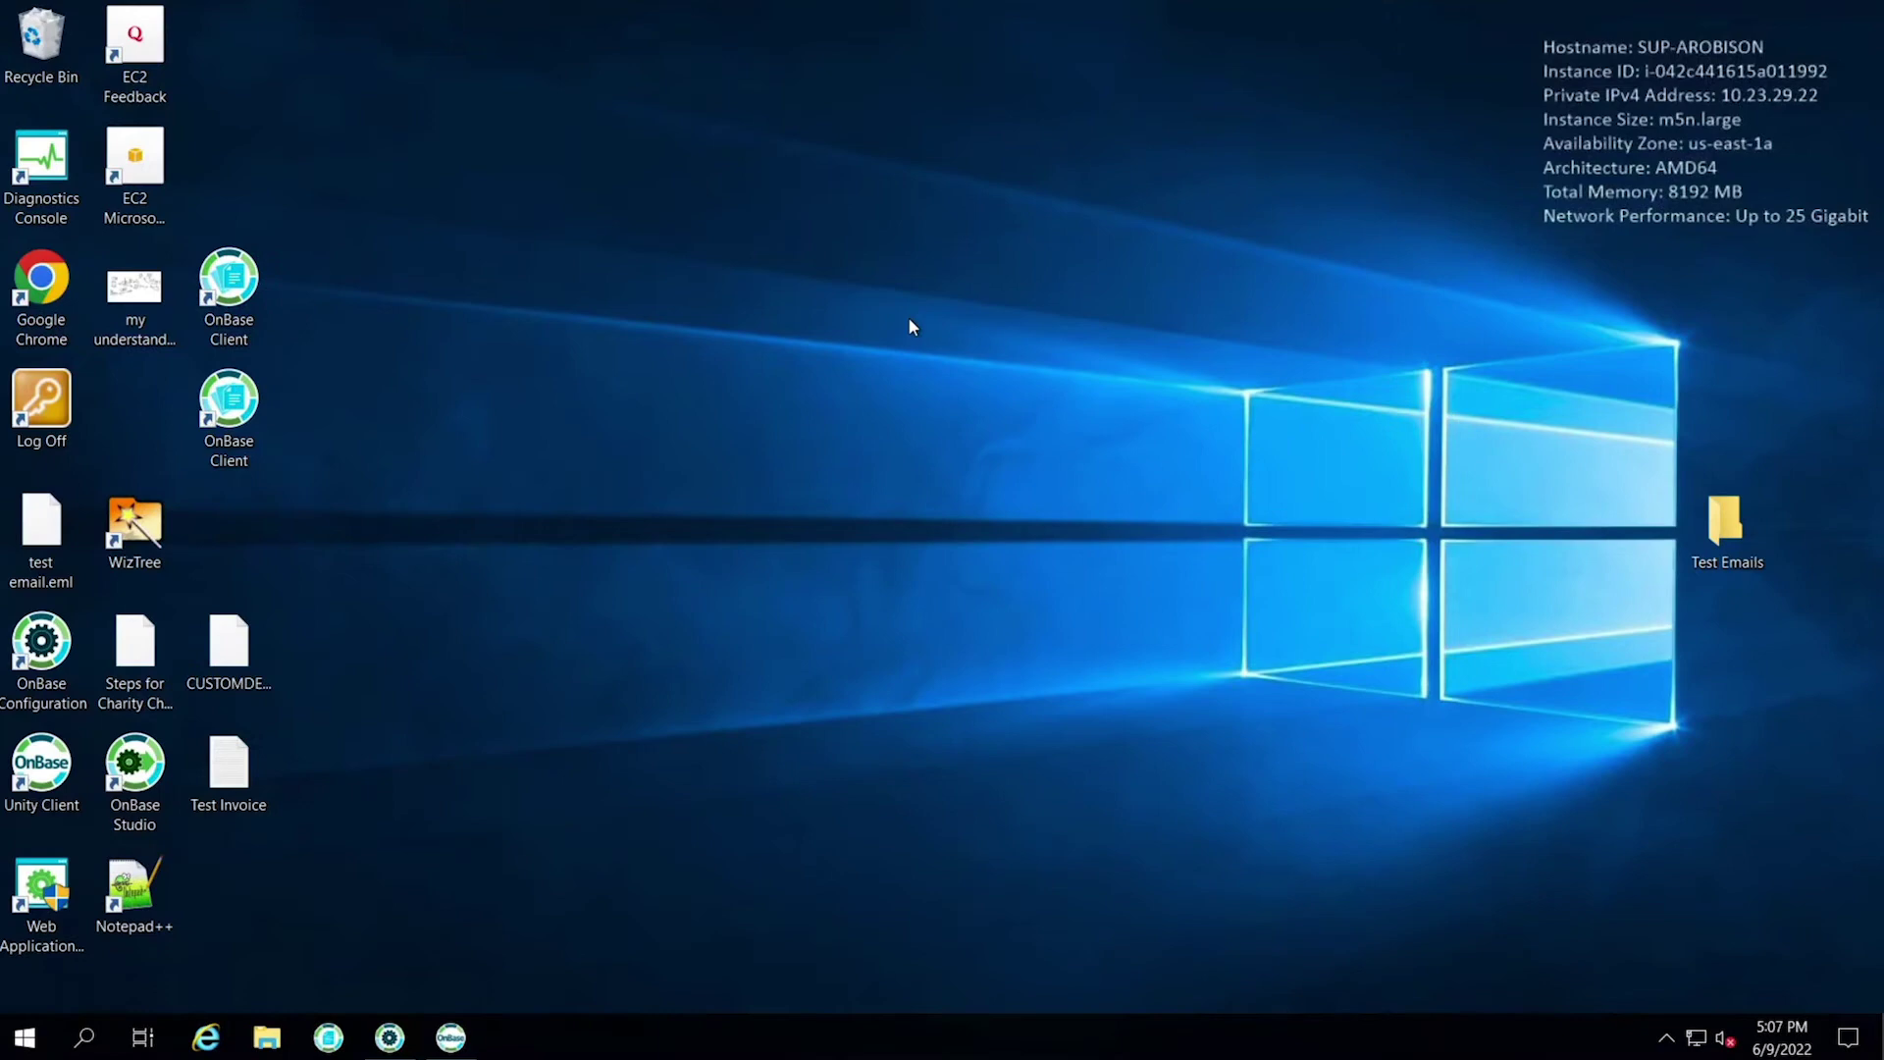
Restore OnBase and load the Desktop file Test Invoice.txt into a new import.
left_click(465, 1045)
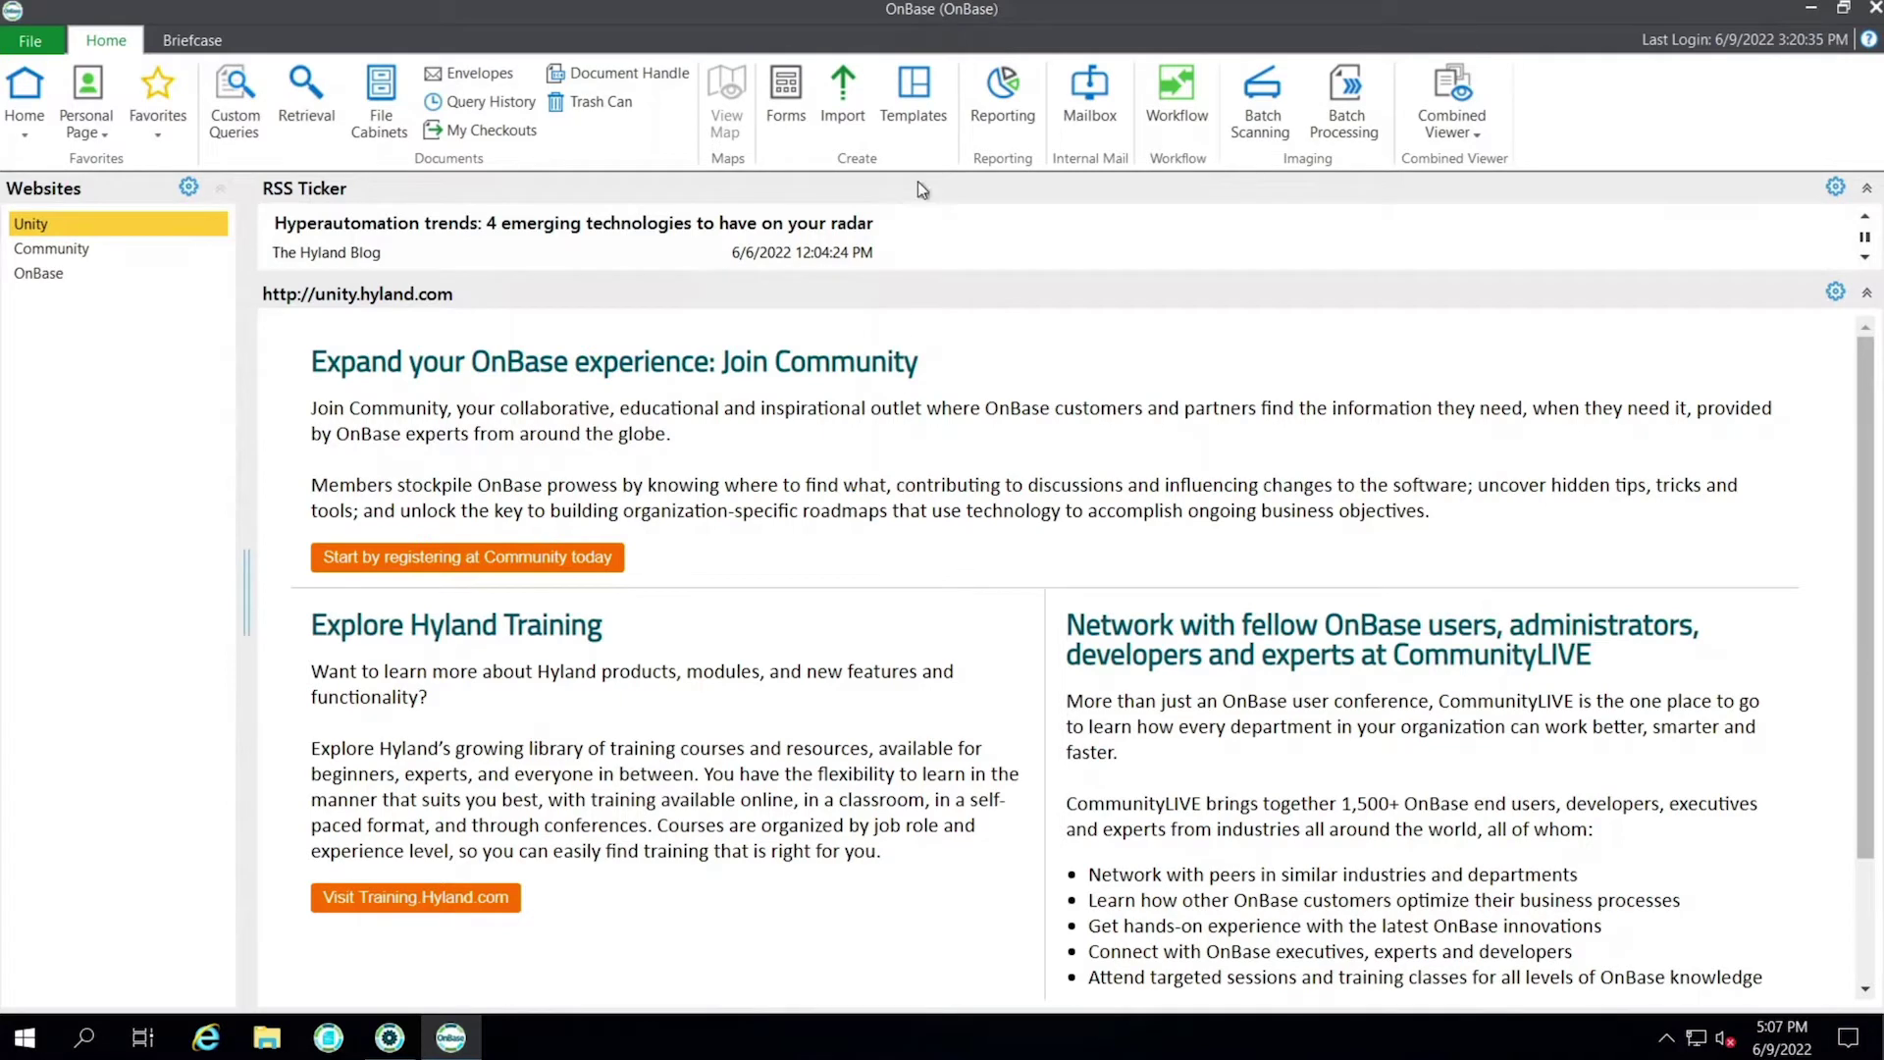
left_click(826, 127)
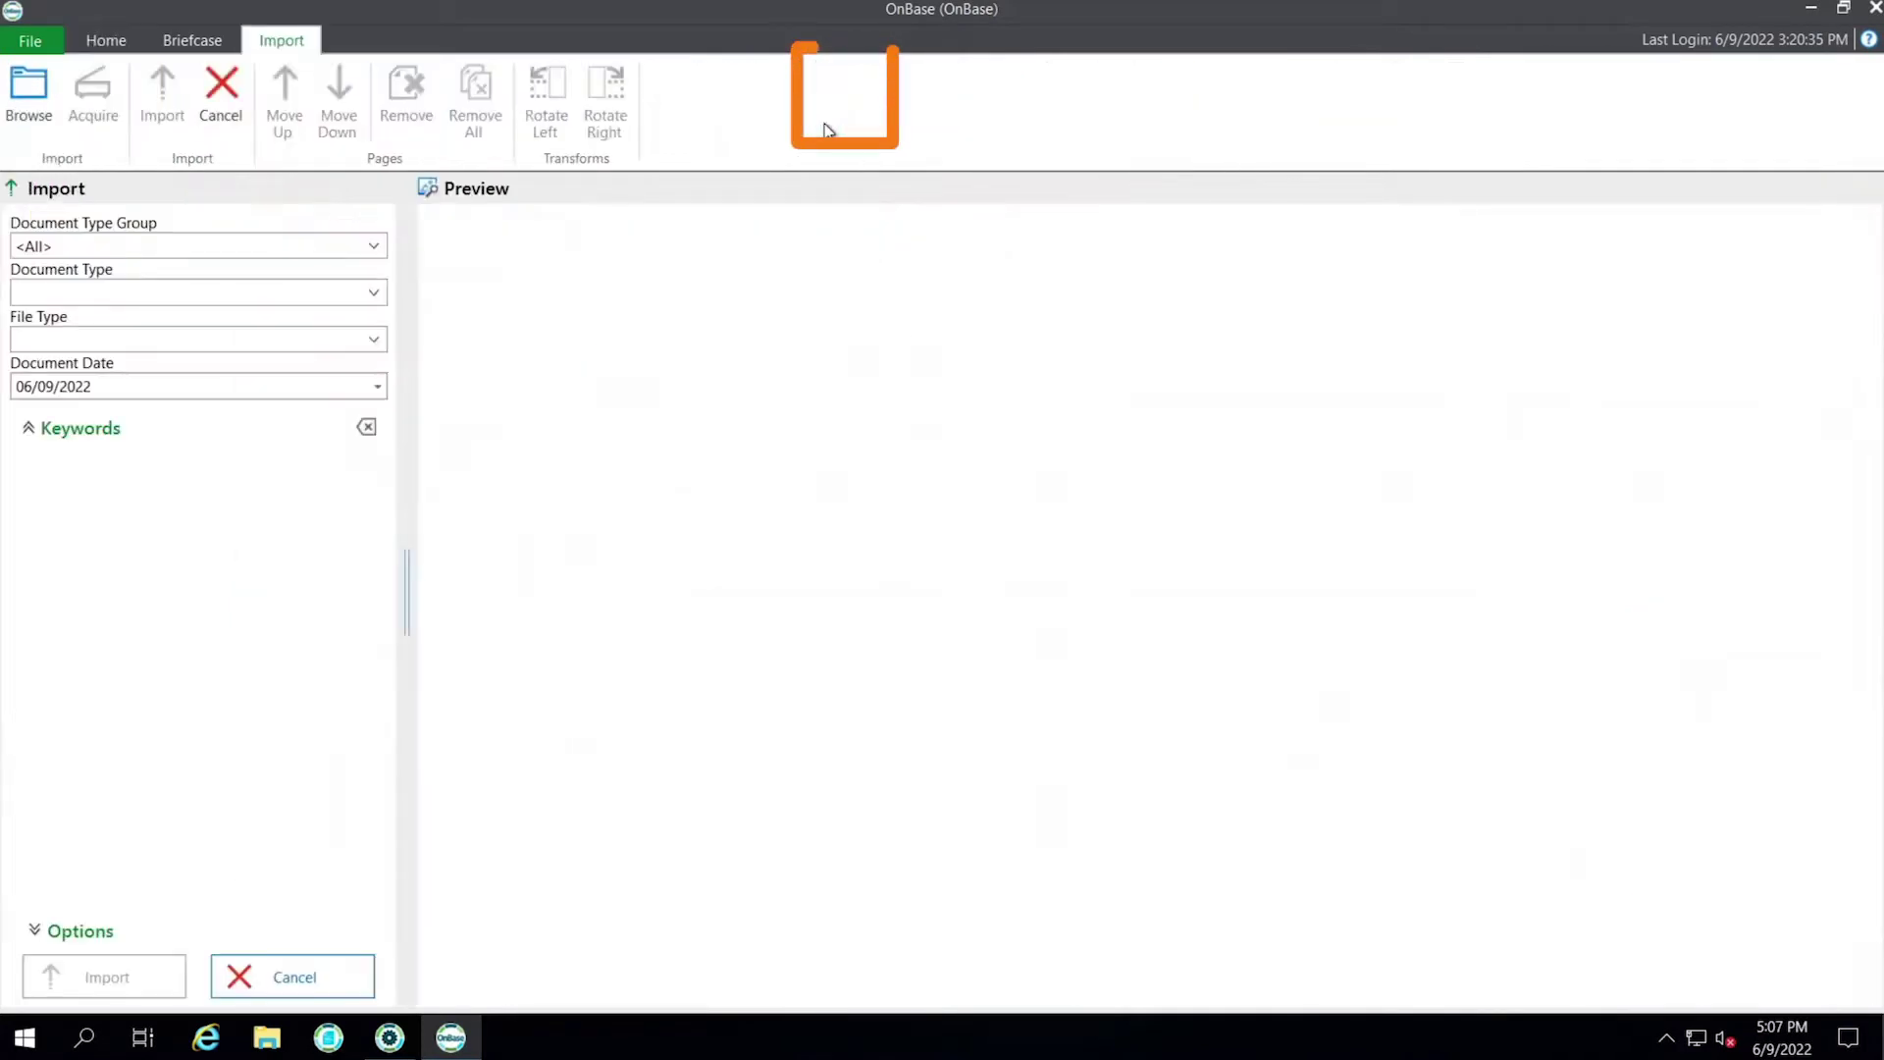
left_click(29, 103)
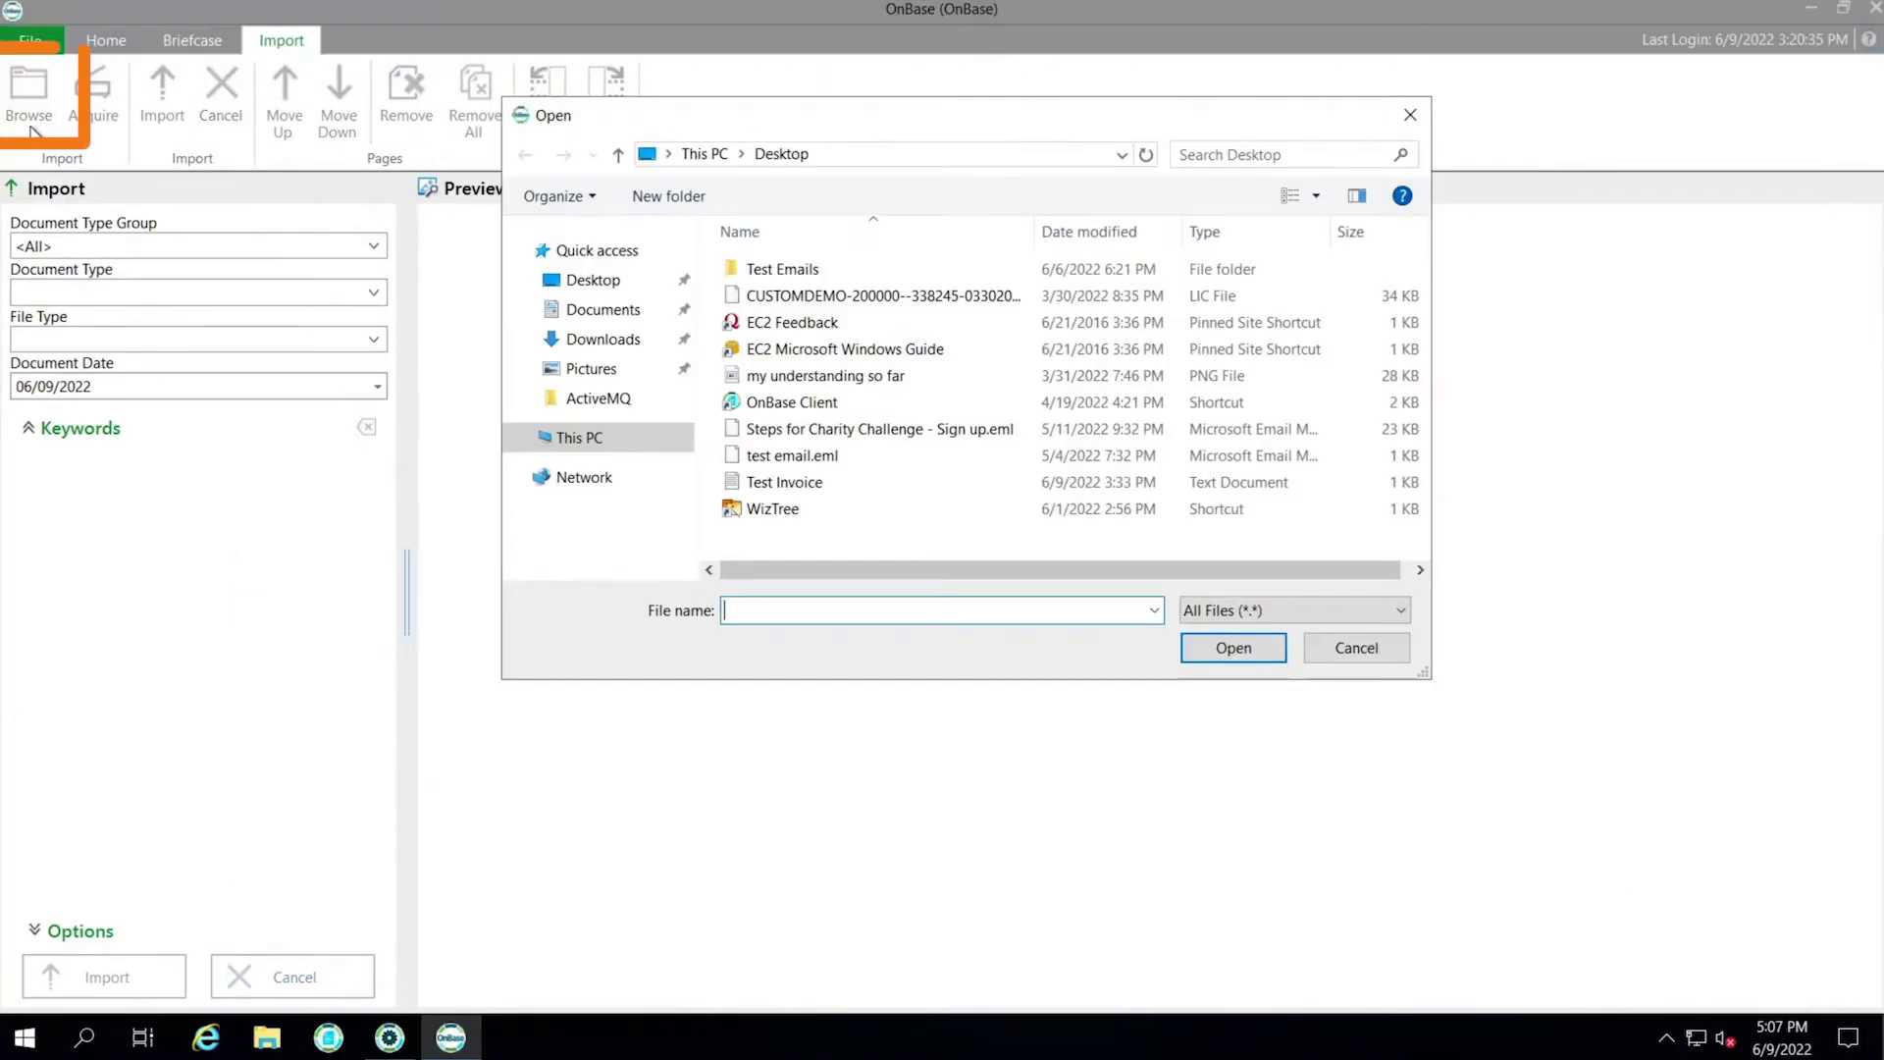
mouse_move(785, 482)
left_click(895, 484)
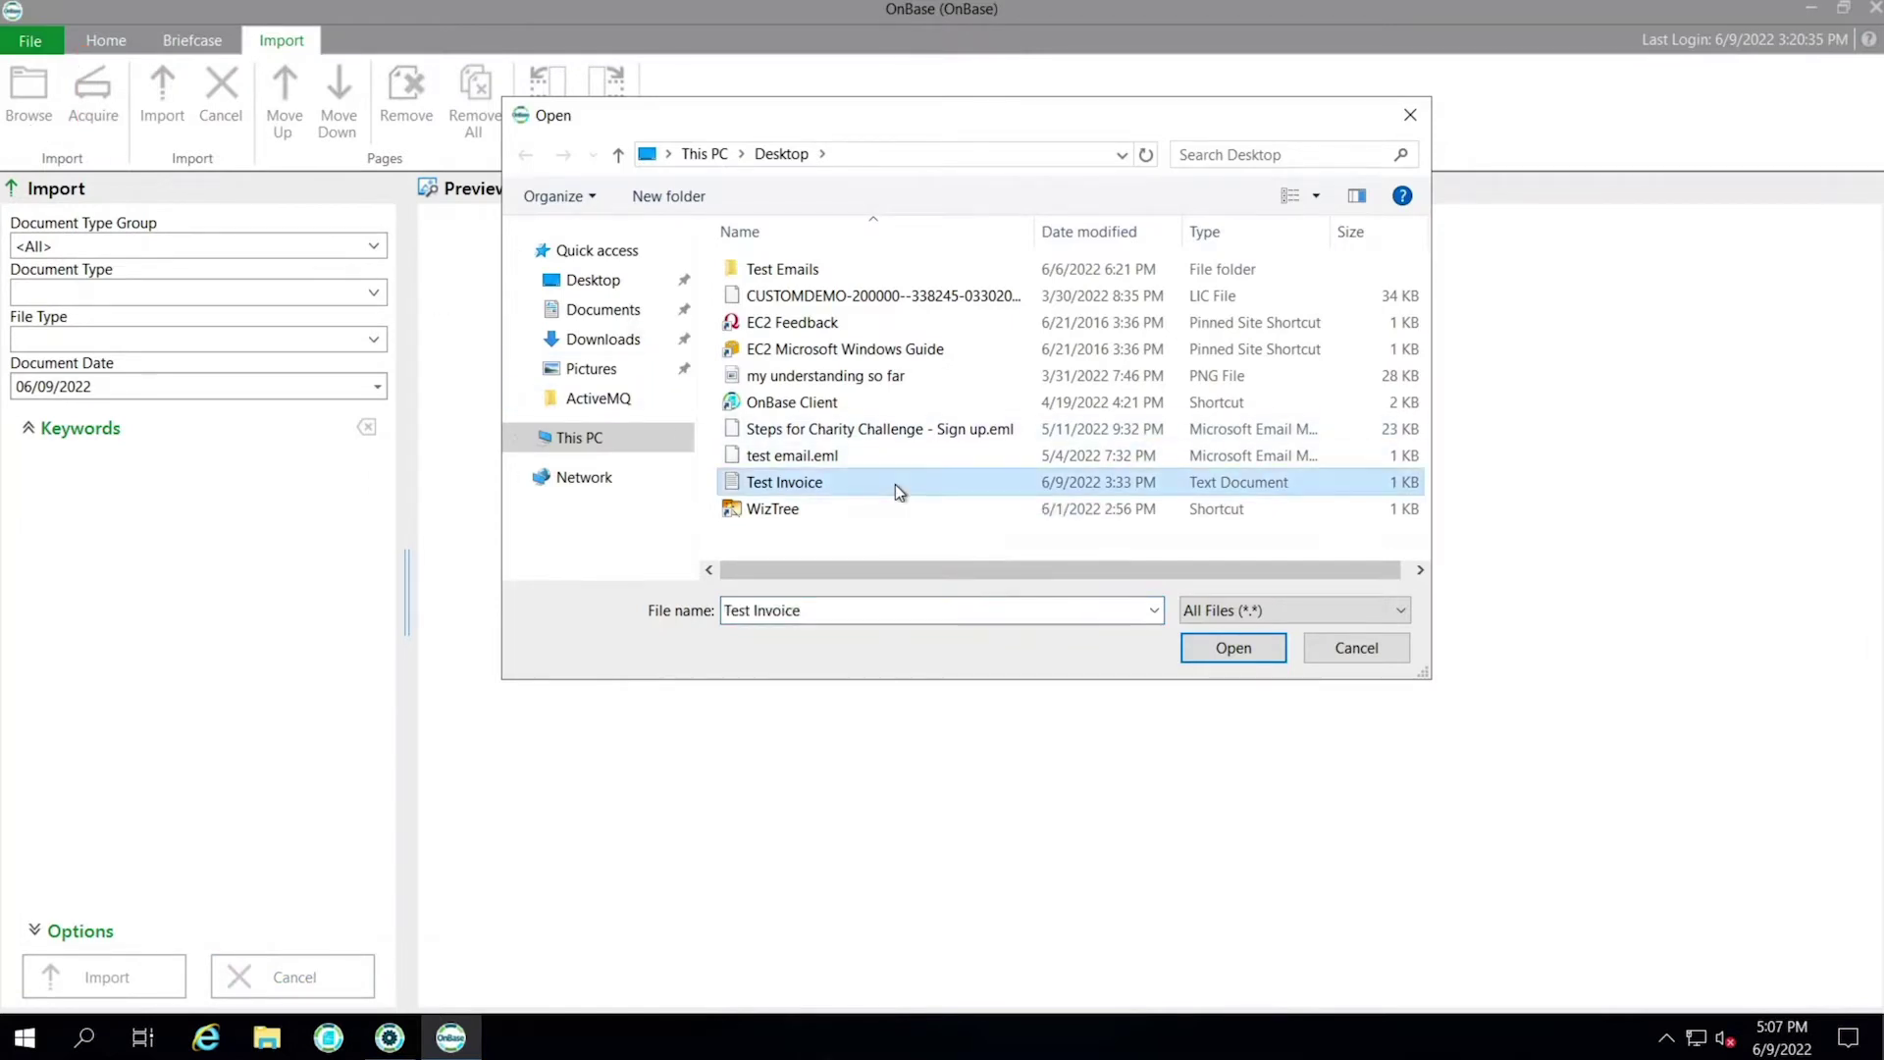
left_click(1199, 655)
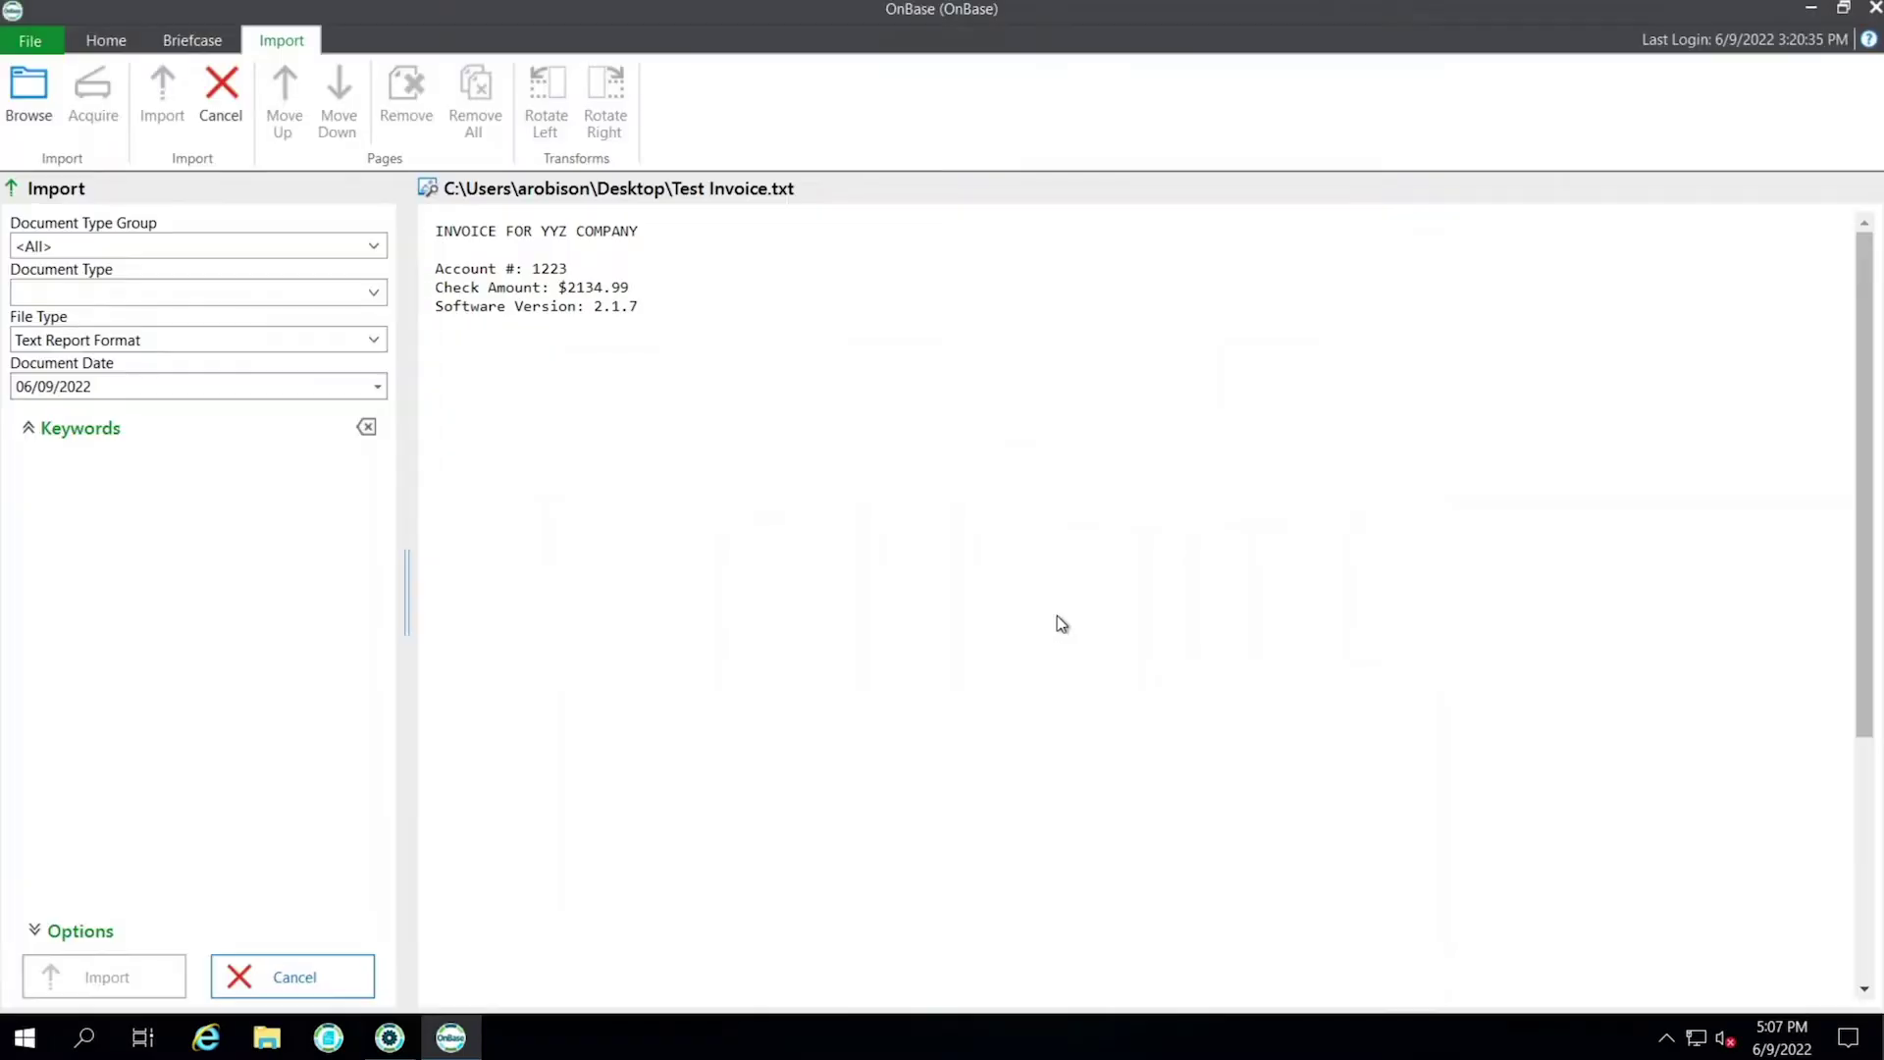
Set the Document Type Group to test group and the Document Type to Test Invoice.
left_click(375, 248)
left_click(323, 262)
left_click(374, 295)
left_click(266, 357)
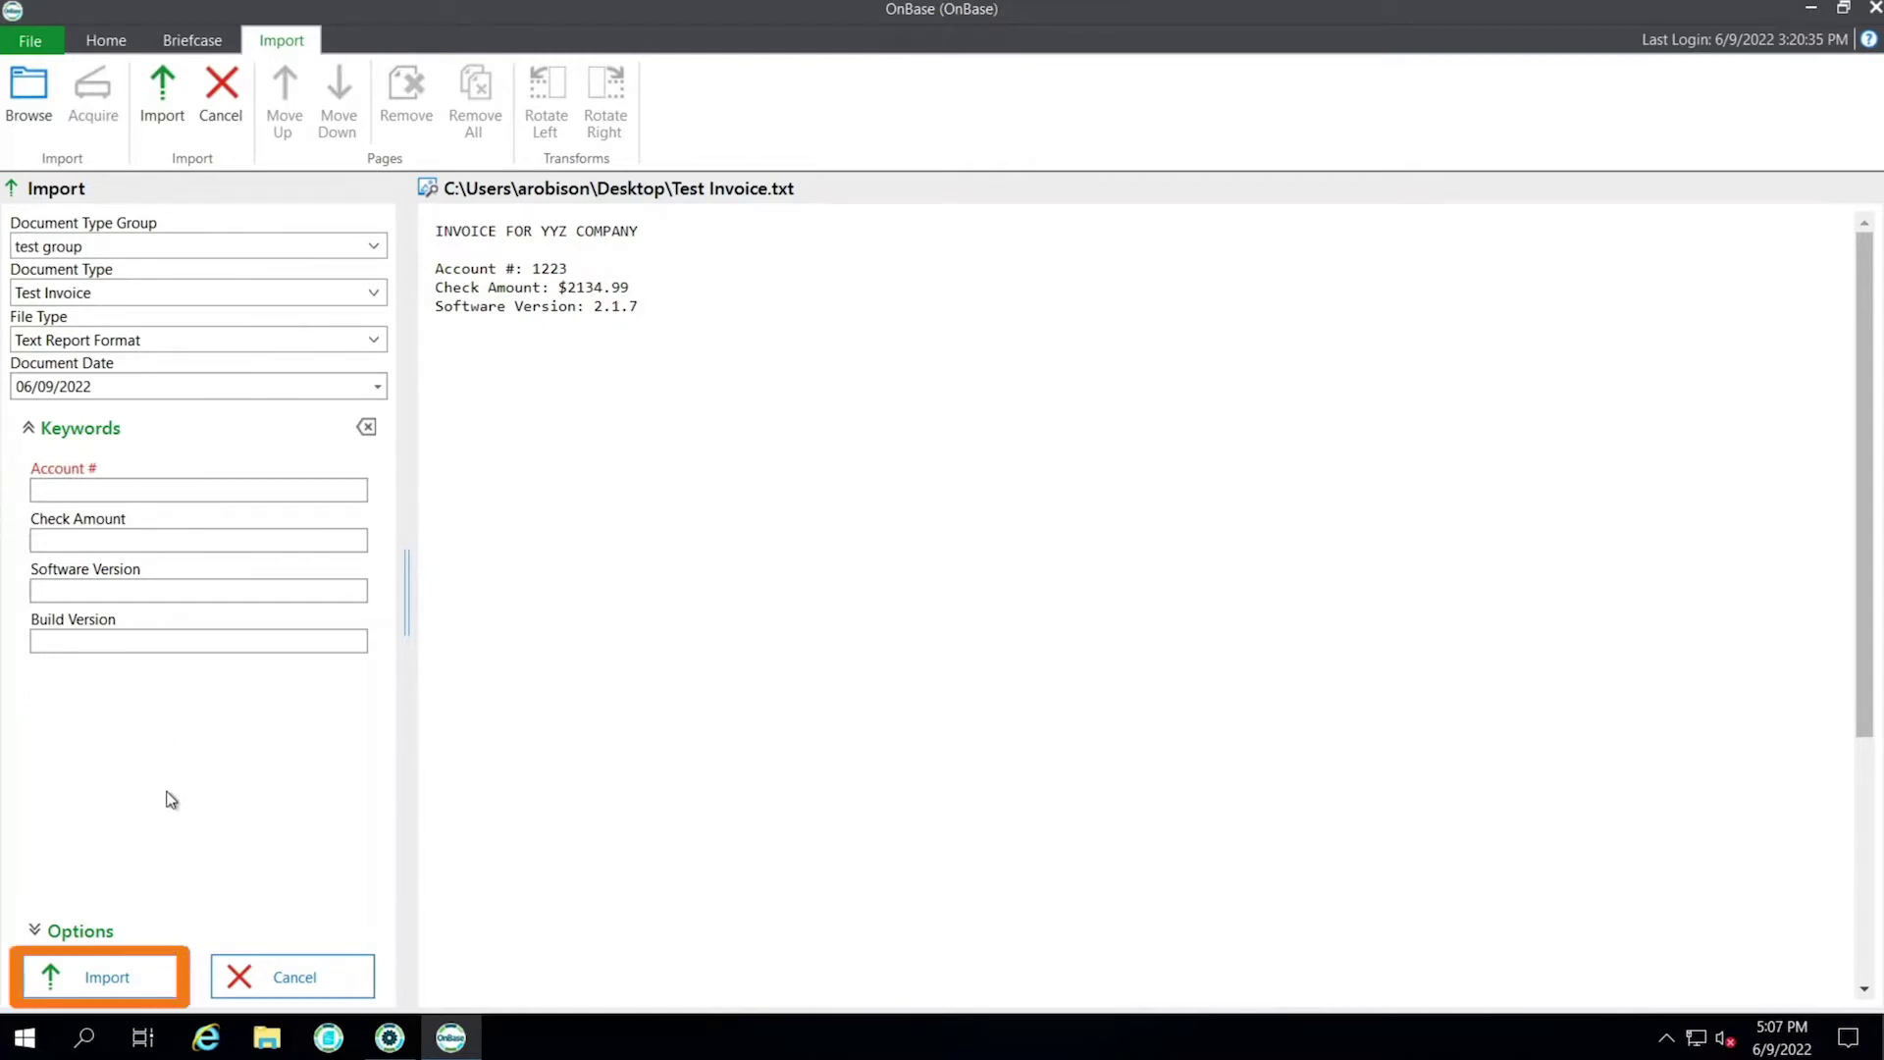
Attempt the import and dismiss the error about the missing required Account # keyword.
left_click(172, 971)
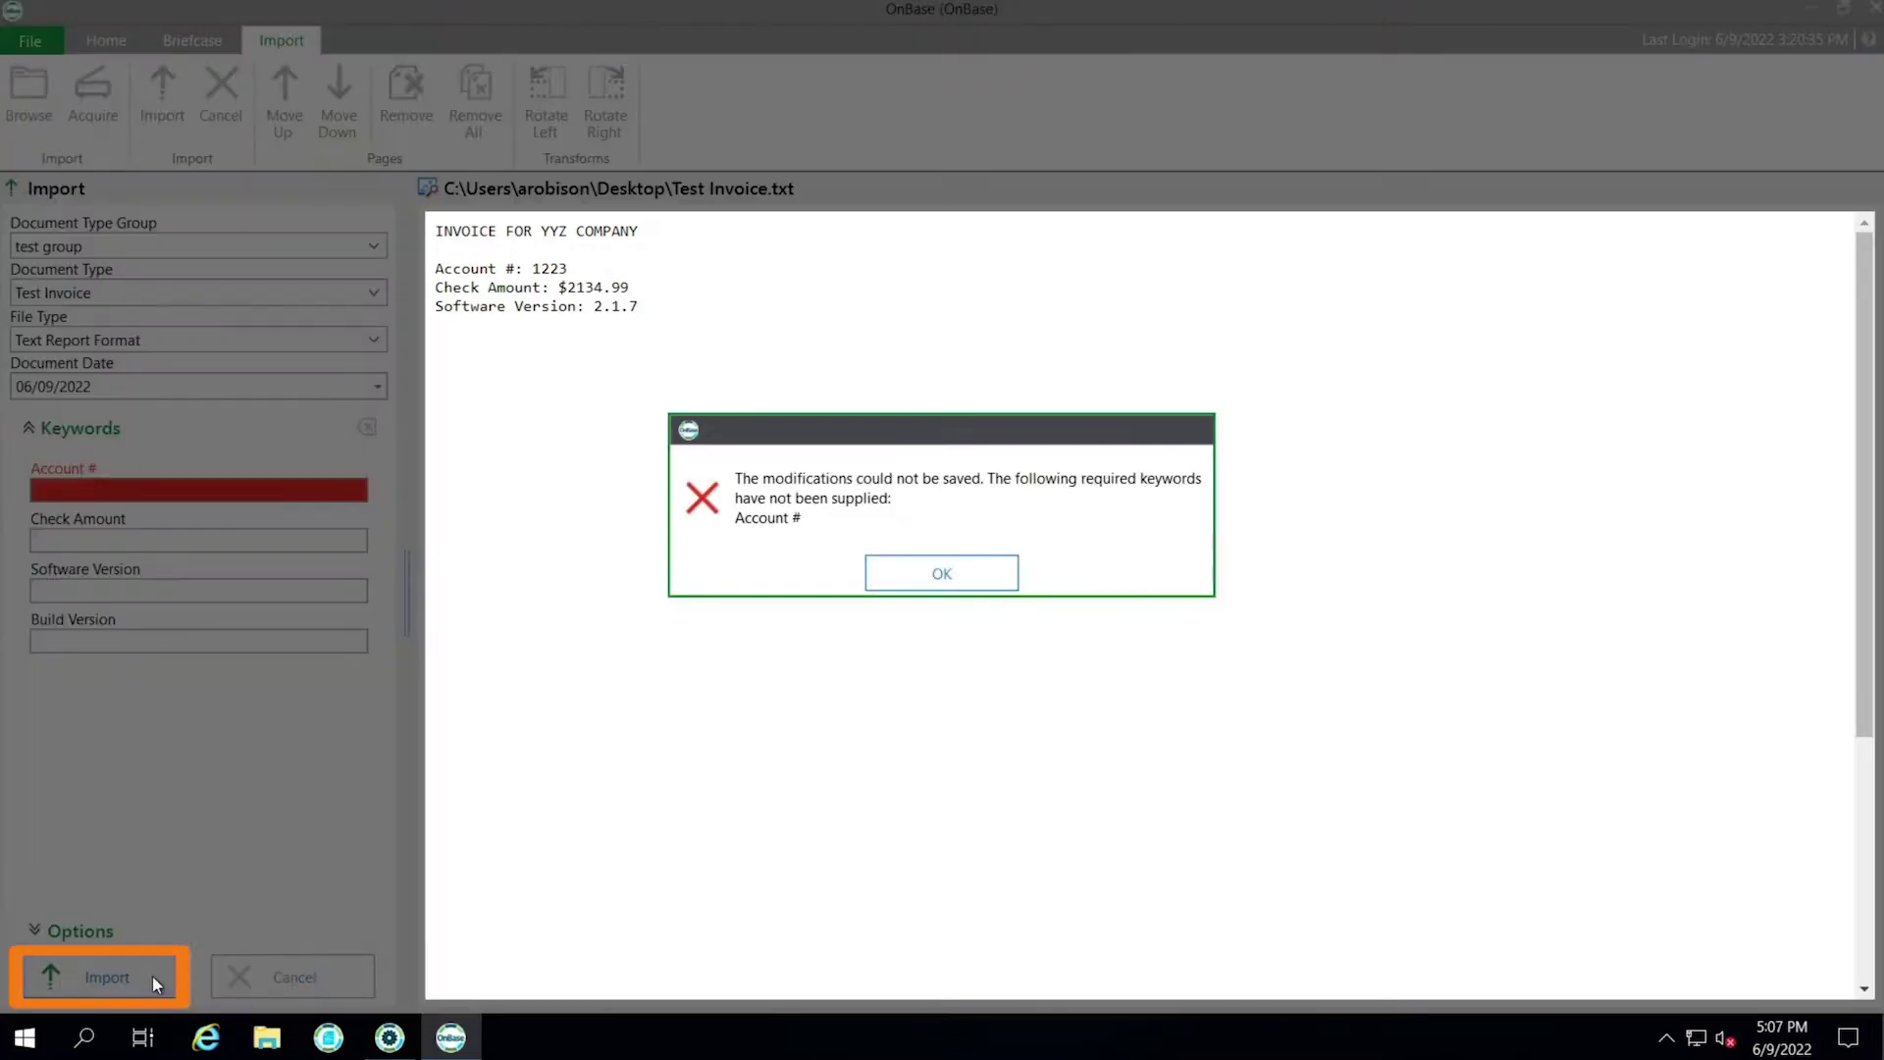
left_click(927, 574)
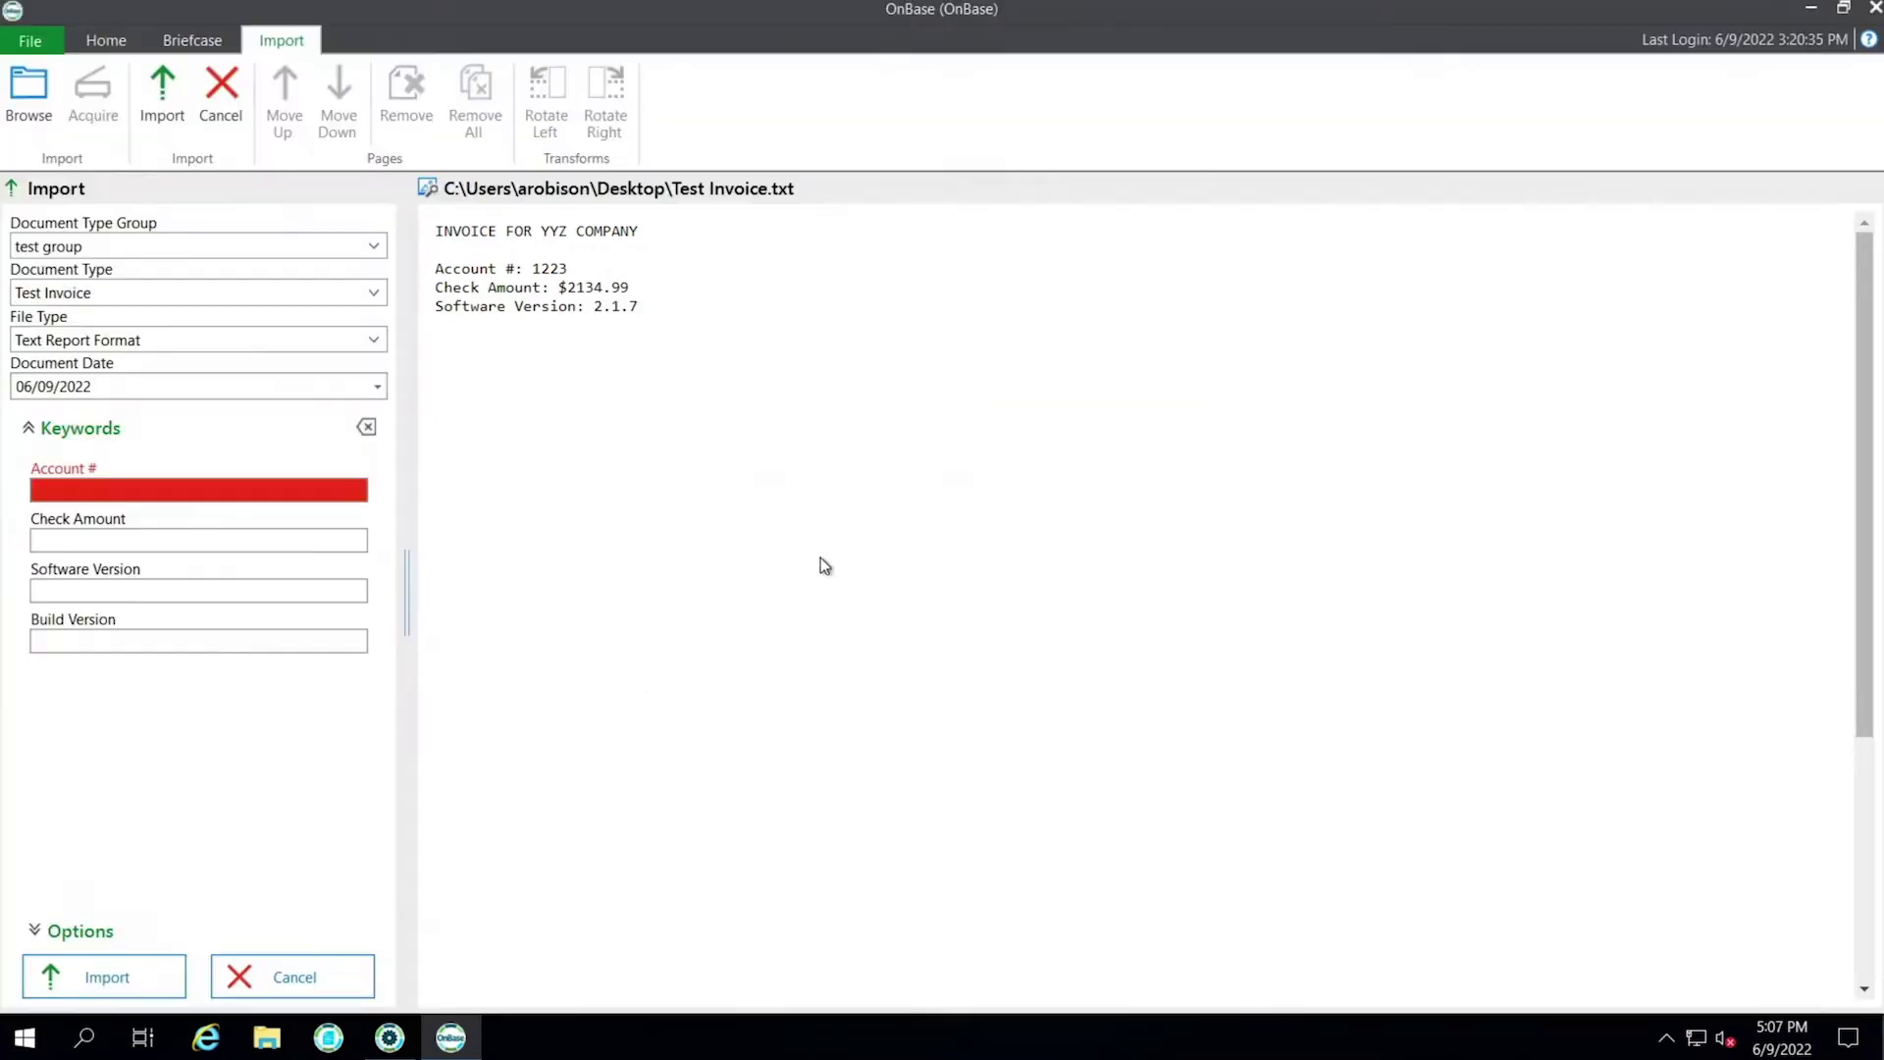
Copy 1223, 2134.99 and 2.1.7 from the invoice preview into Account #, Check Amount and Software Version.
left_click(308, 490)
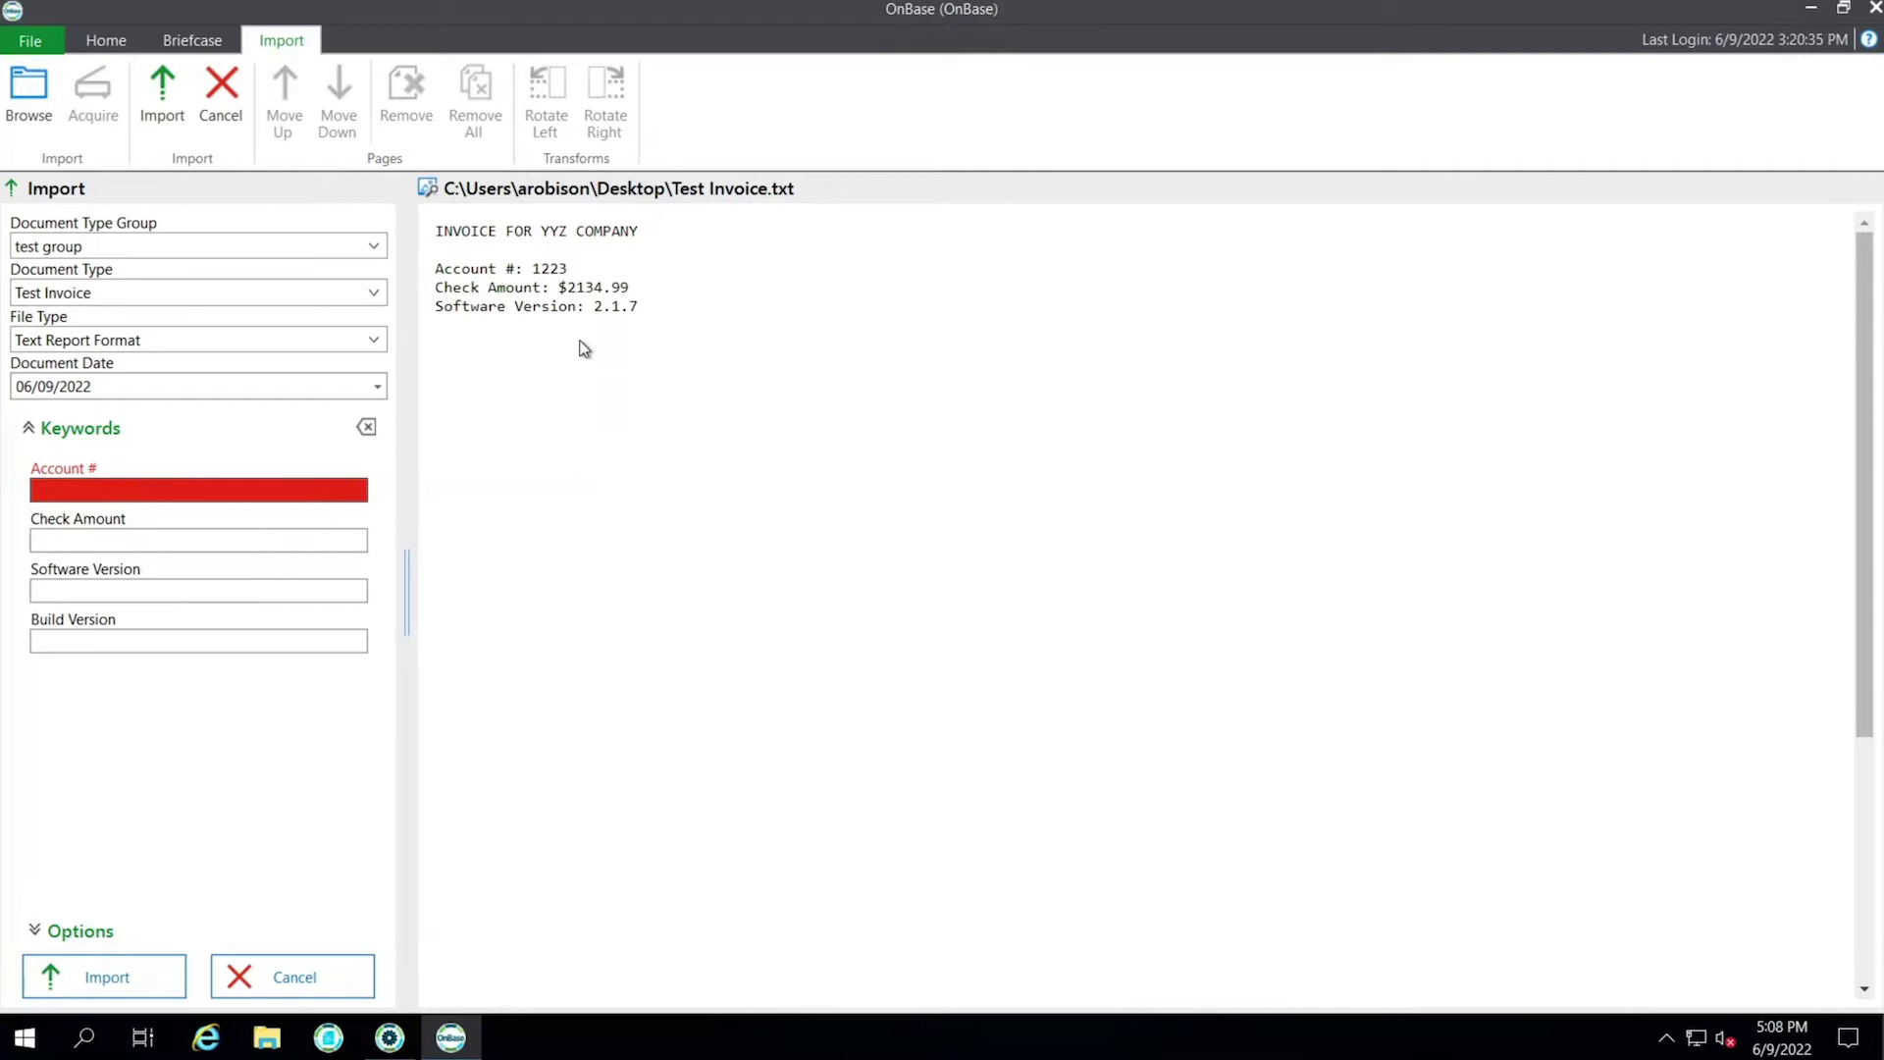
left_click_drag(638, 306, 539, 266)
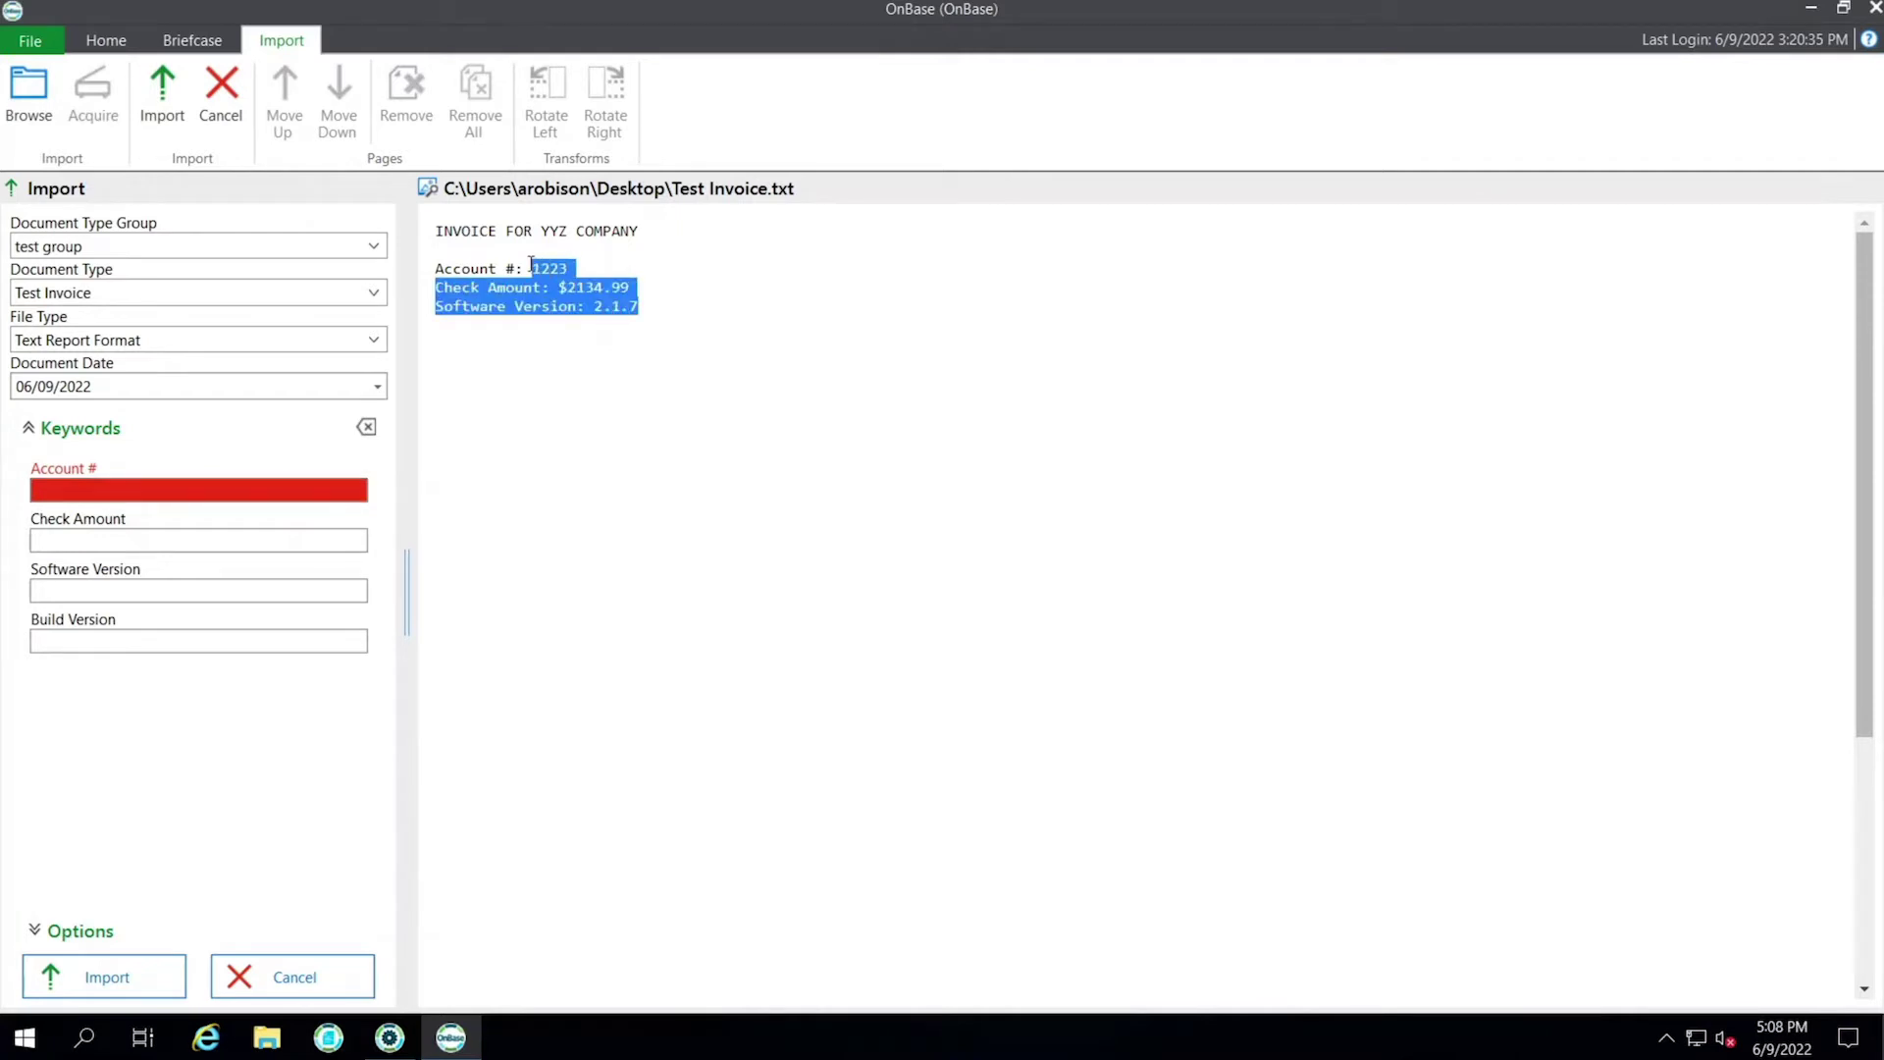
left_click(267, 492)
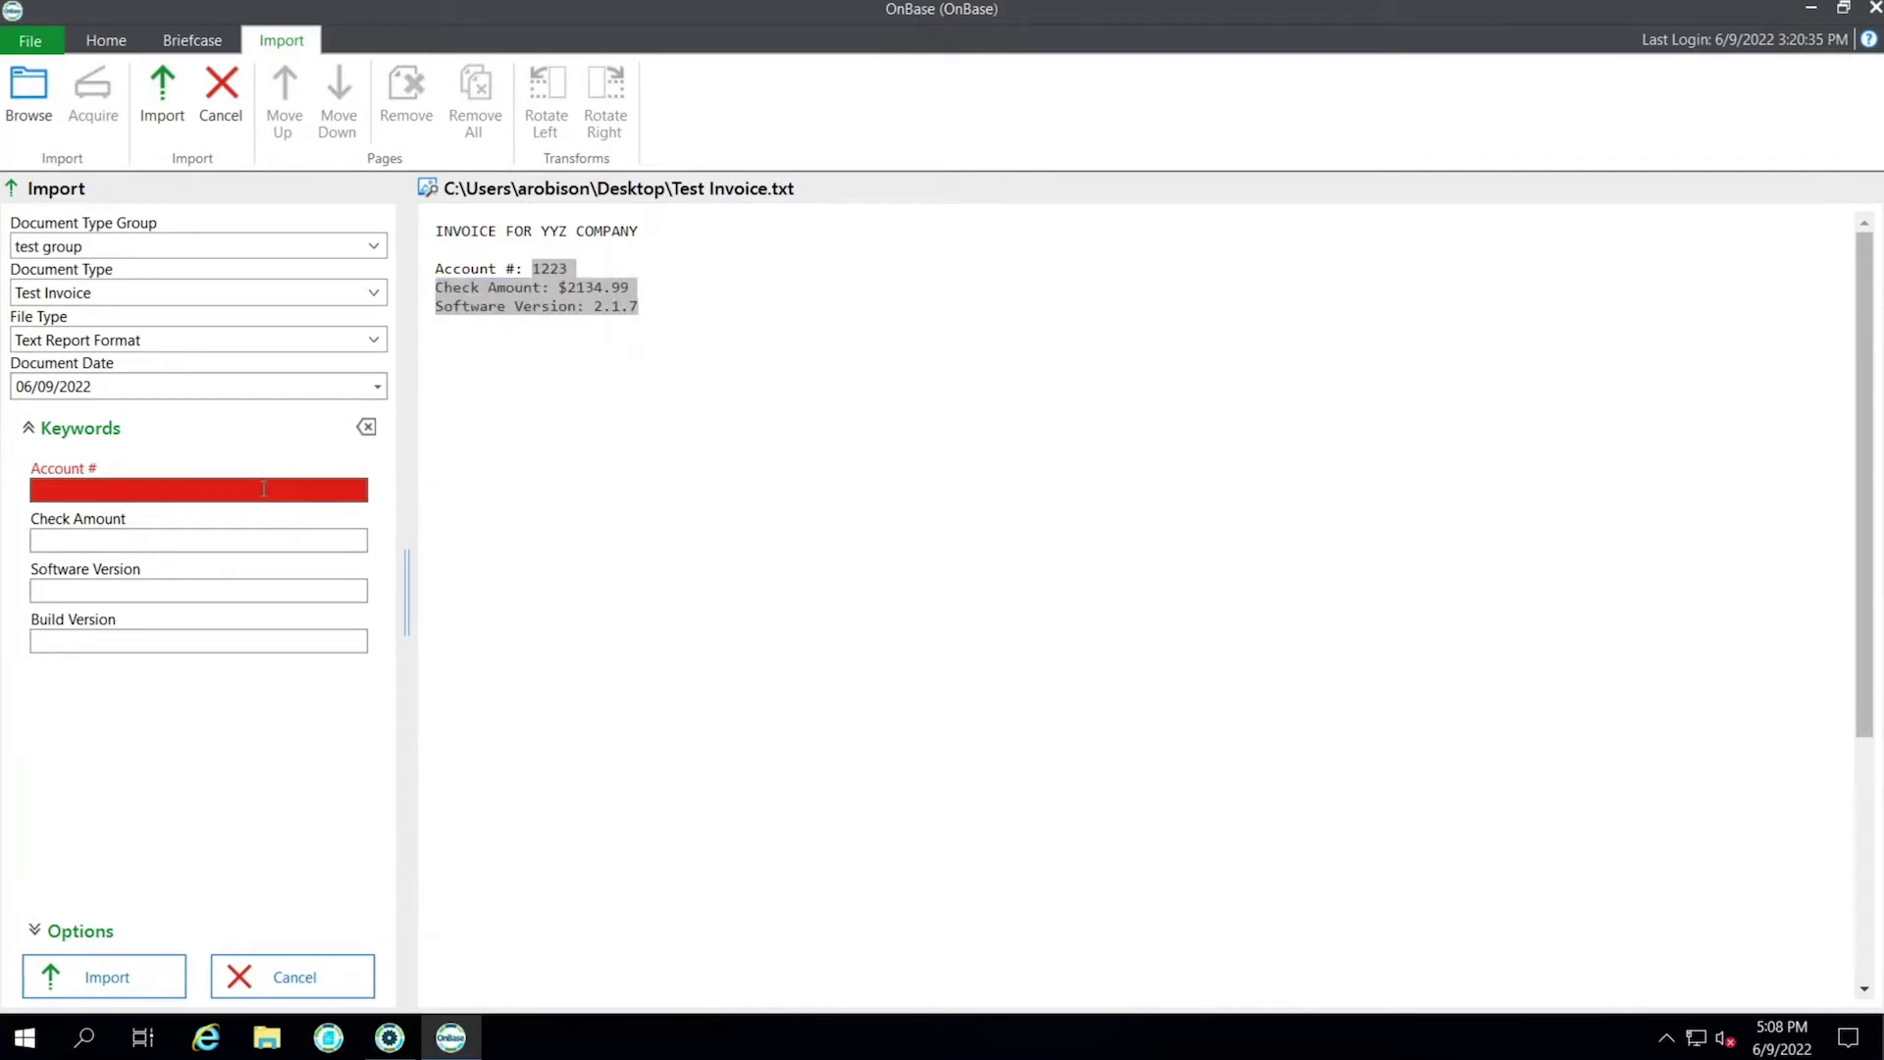
type("1223")
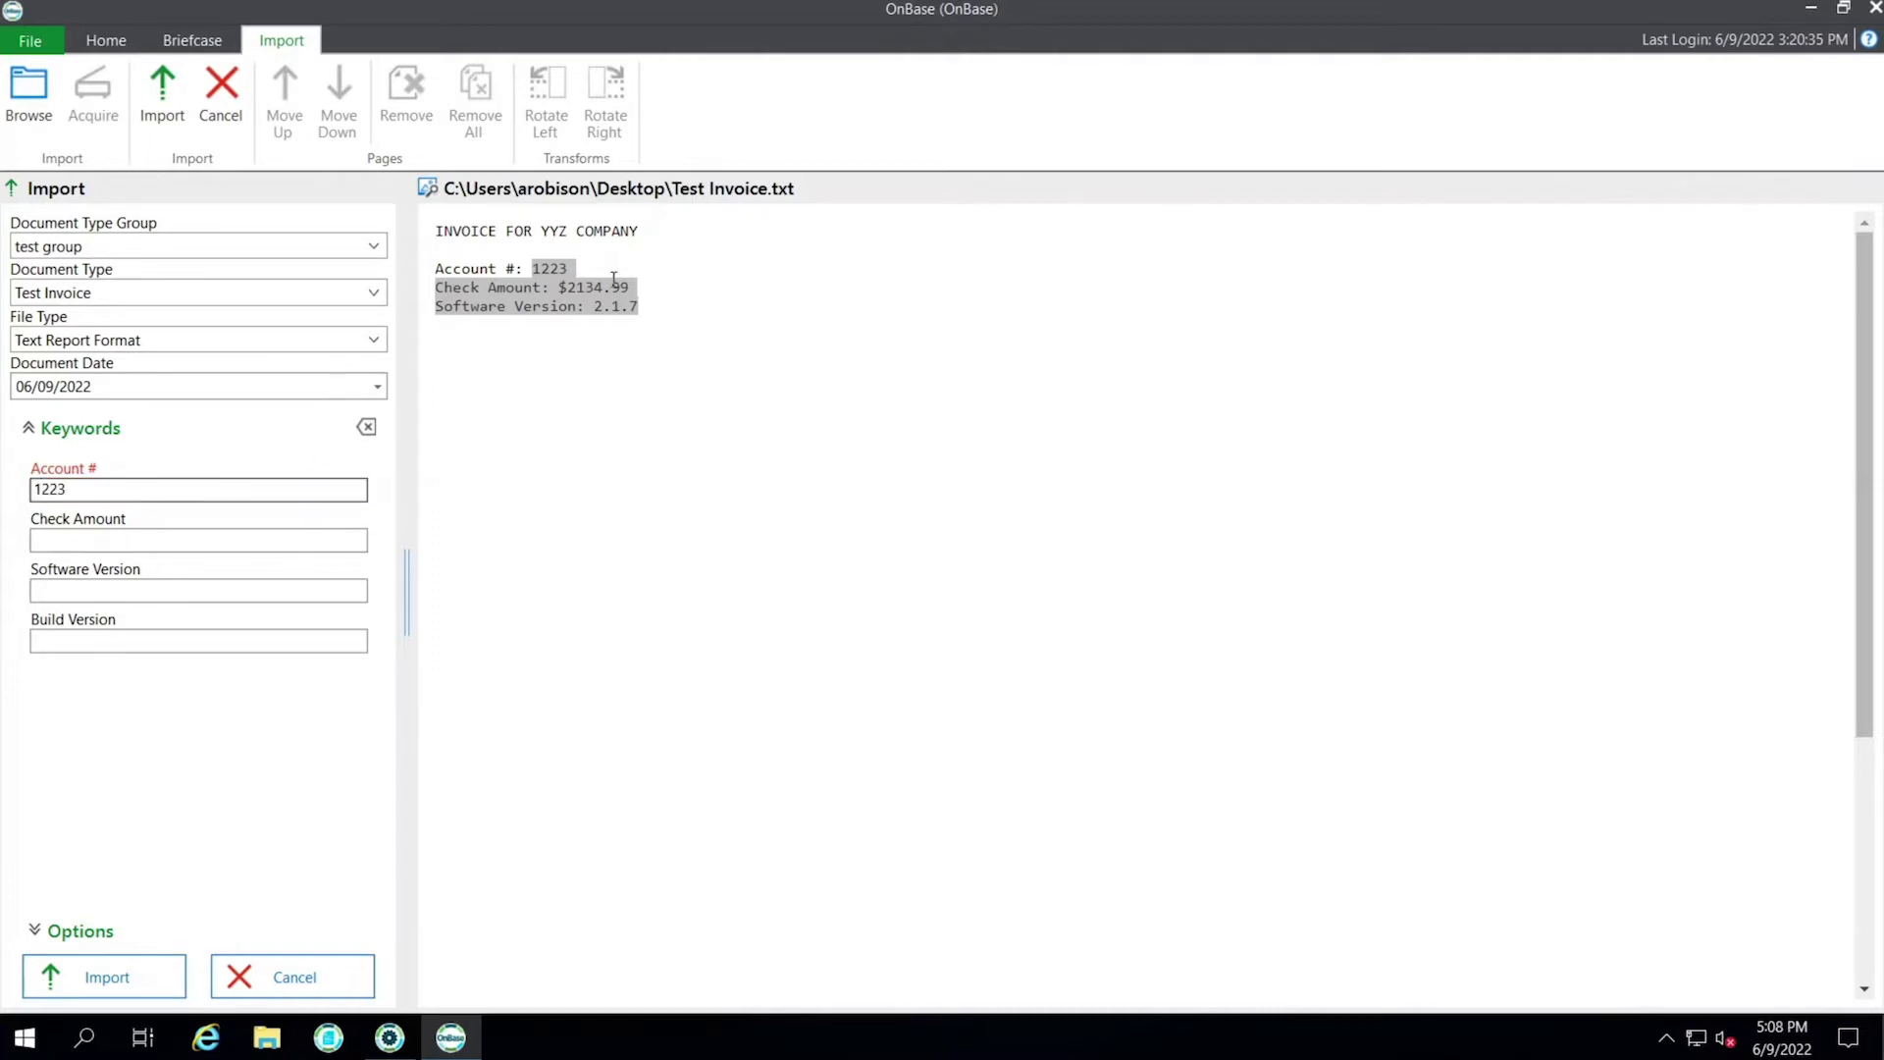
double_click(614, 287)
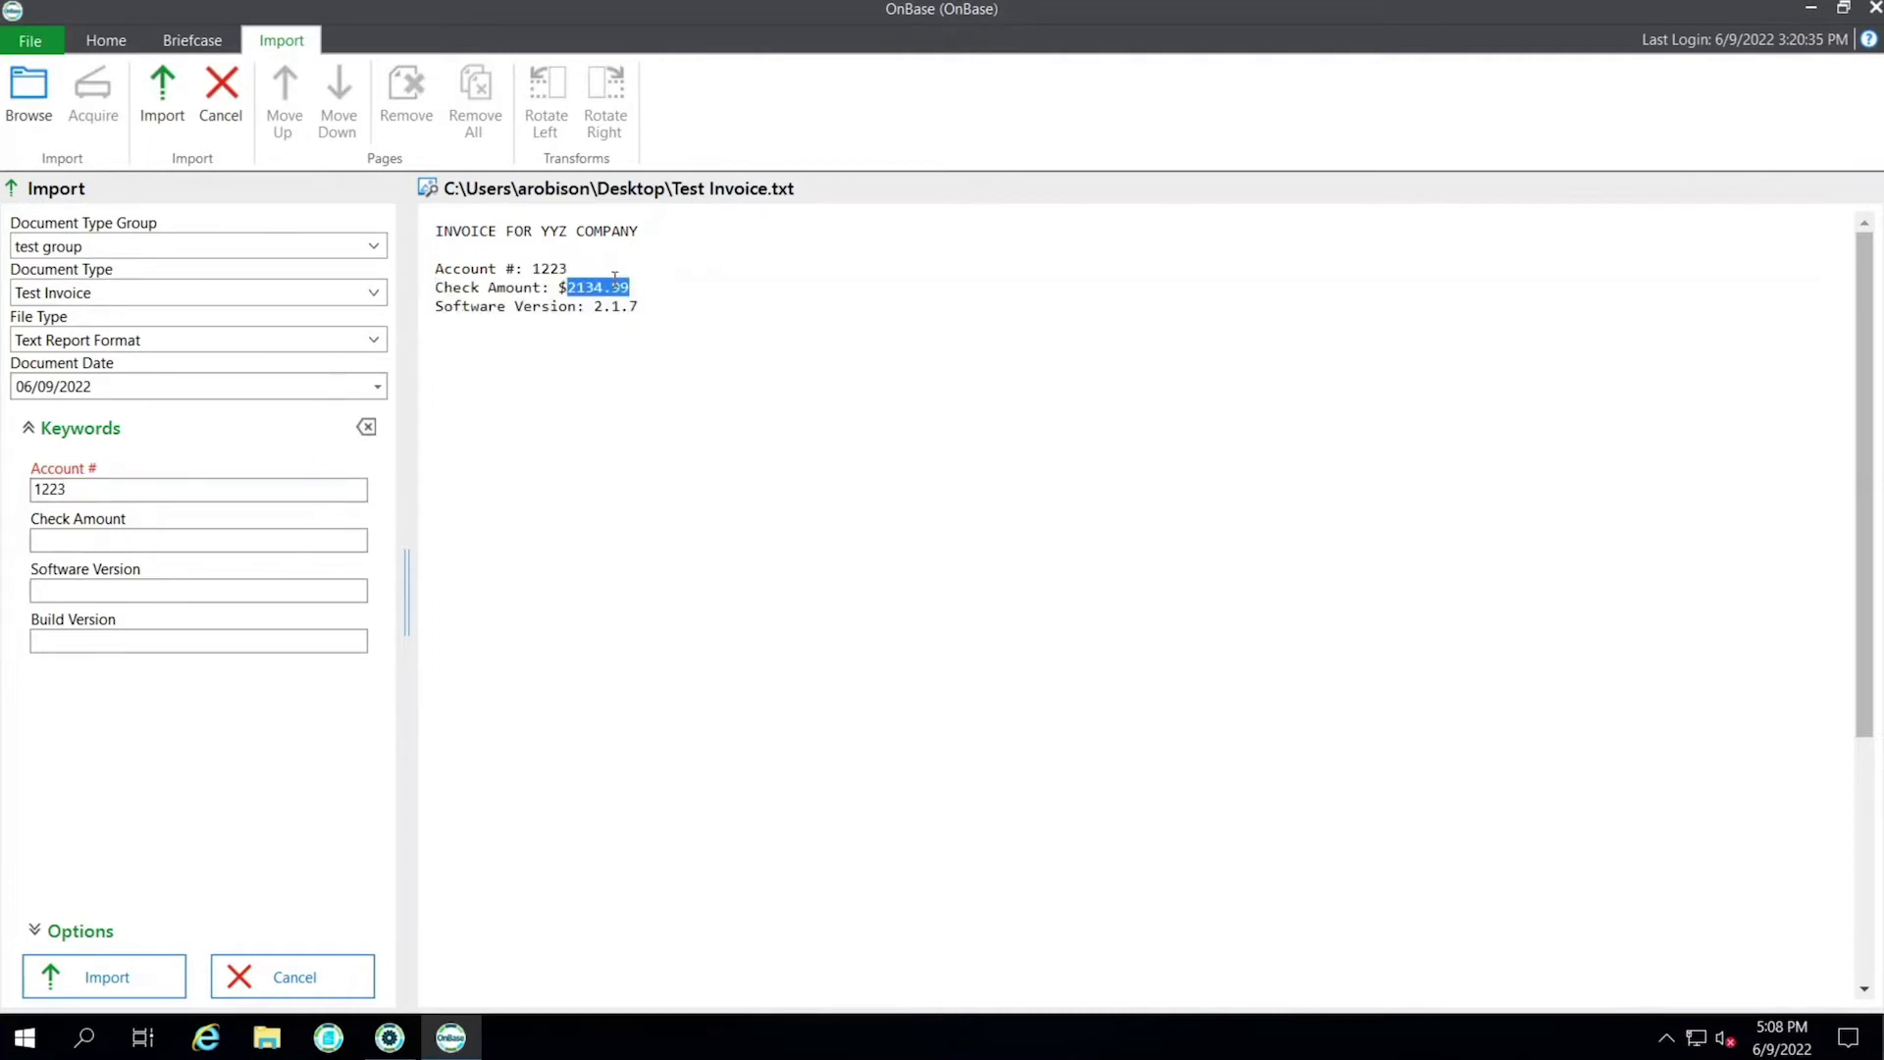
left_click(200, 539)
type("2134.99")
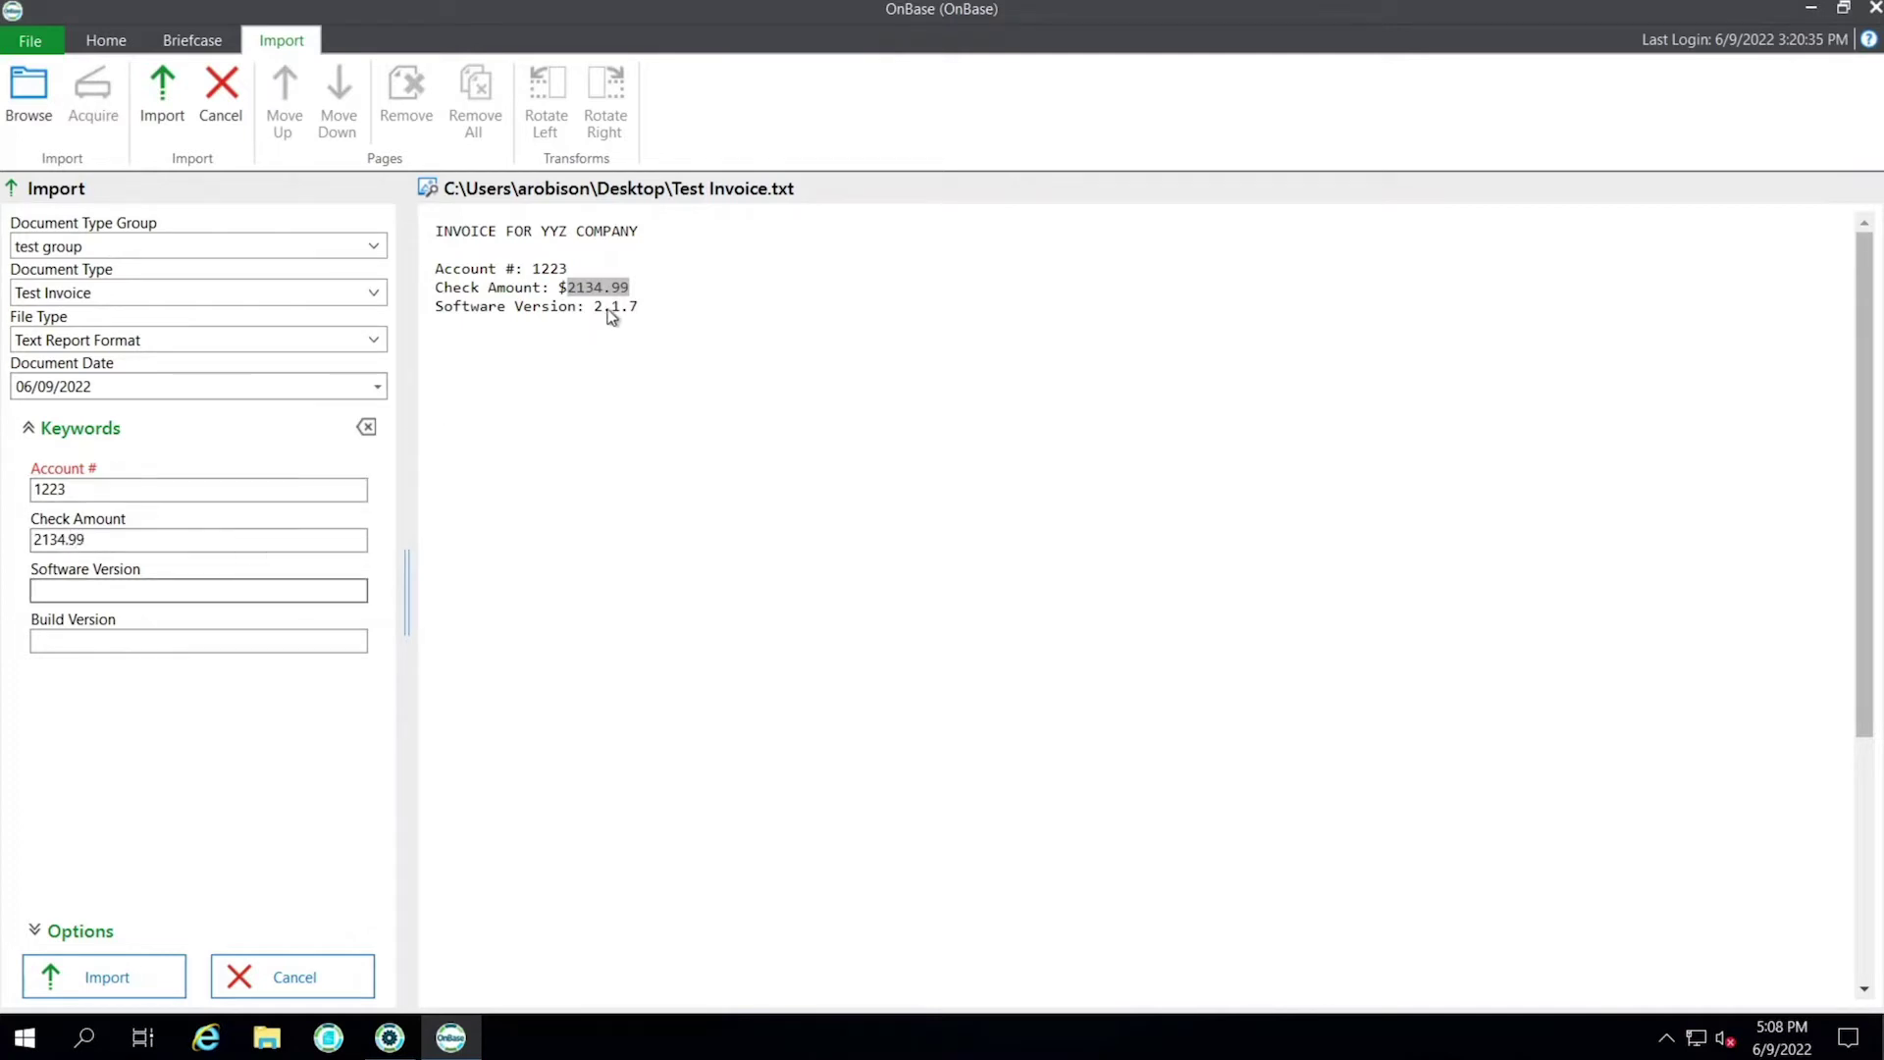
double_click(615, 307)
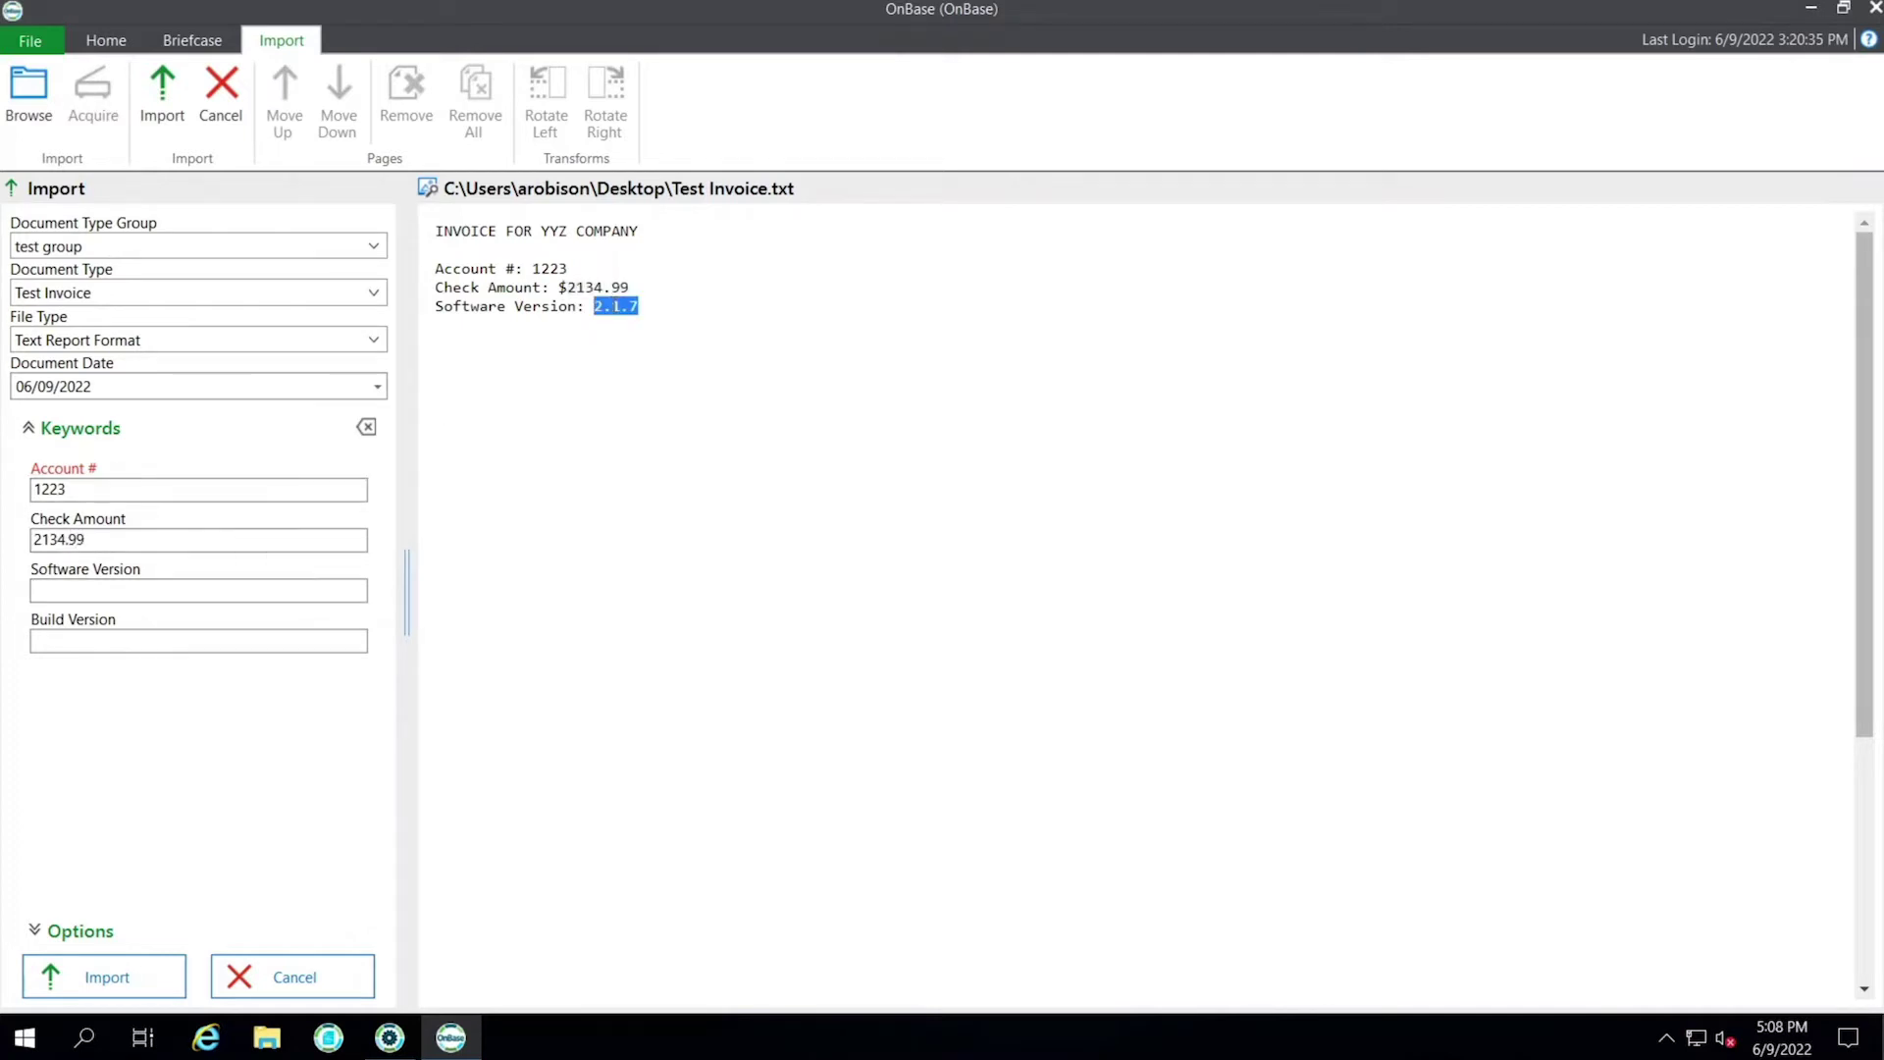
left_click(210, 589)
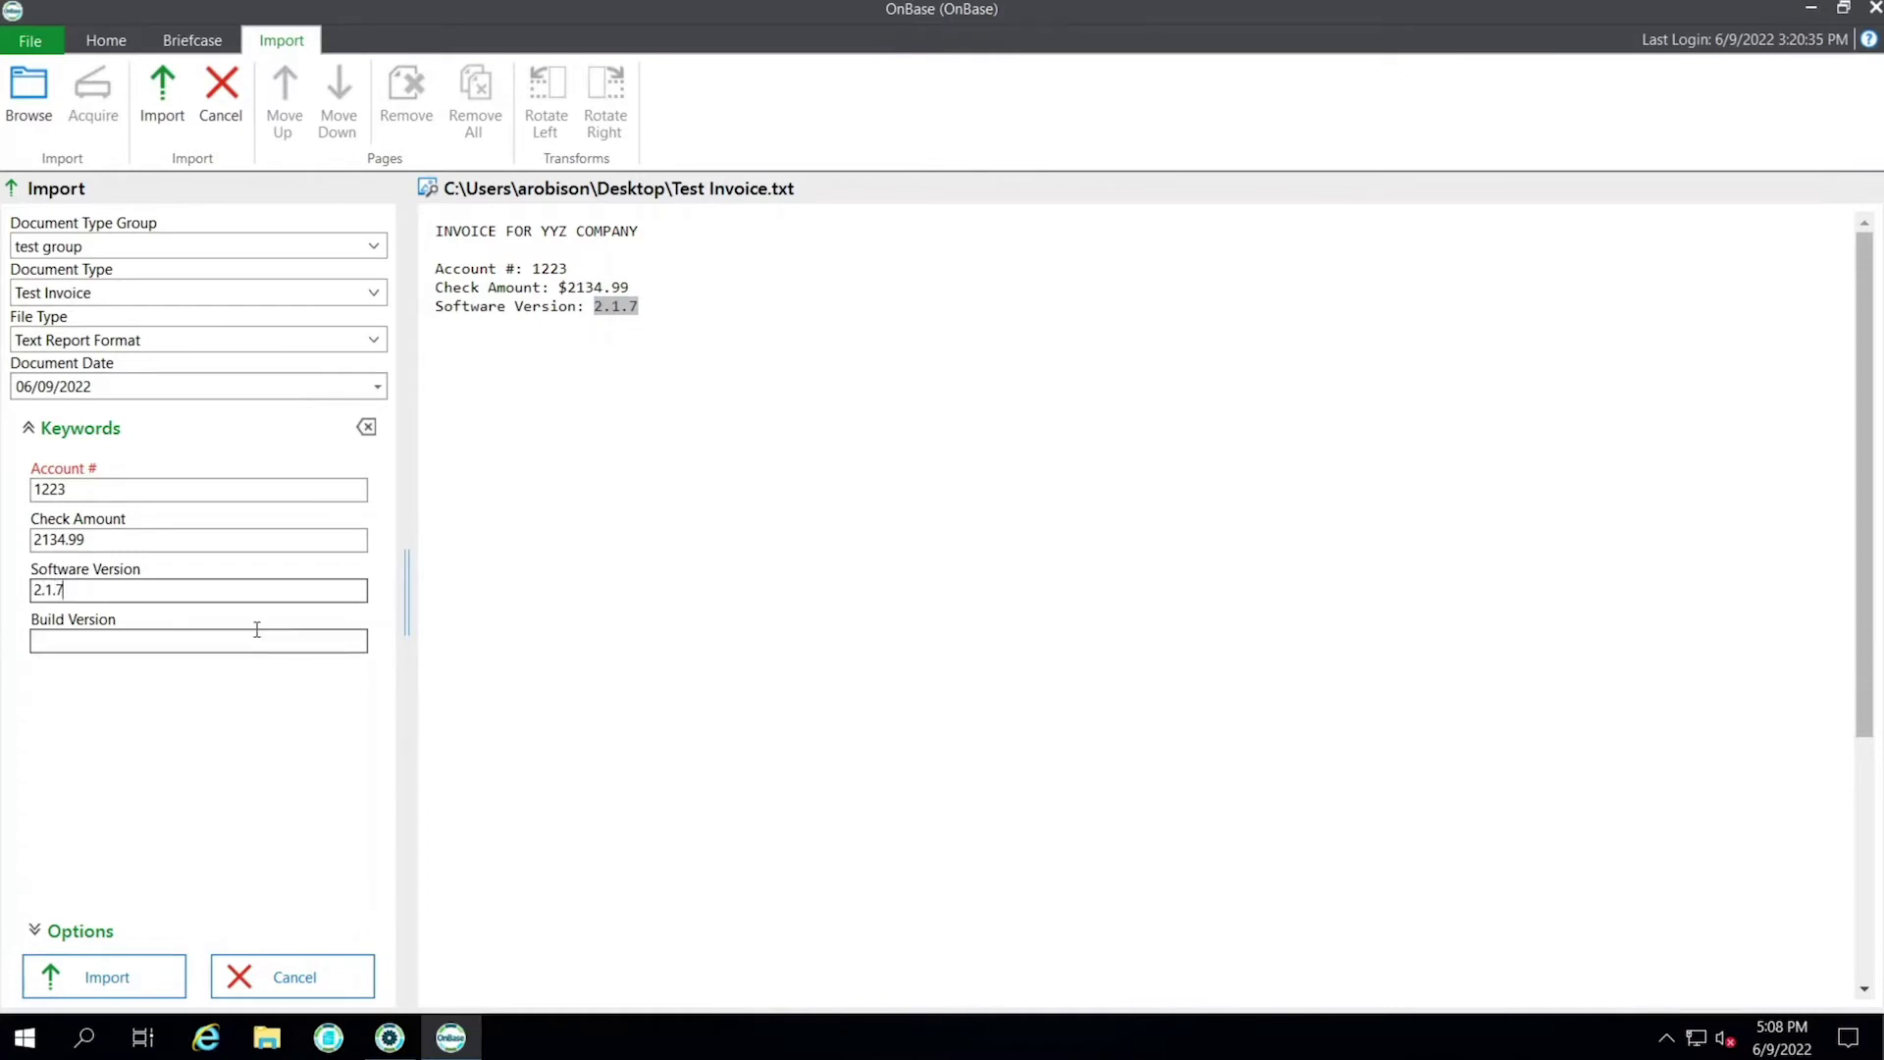
Import the Test Invoice and view its page 2, which shows Build Version 40.2.
left_click(123, 986)
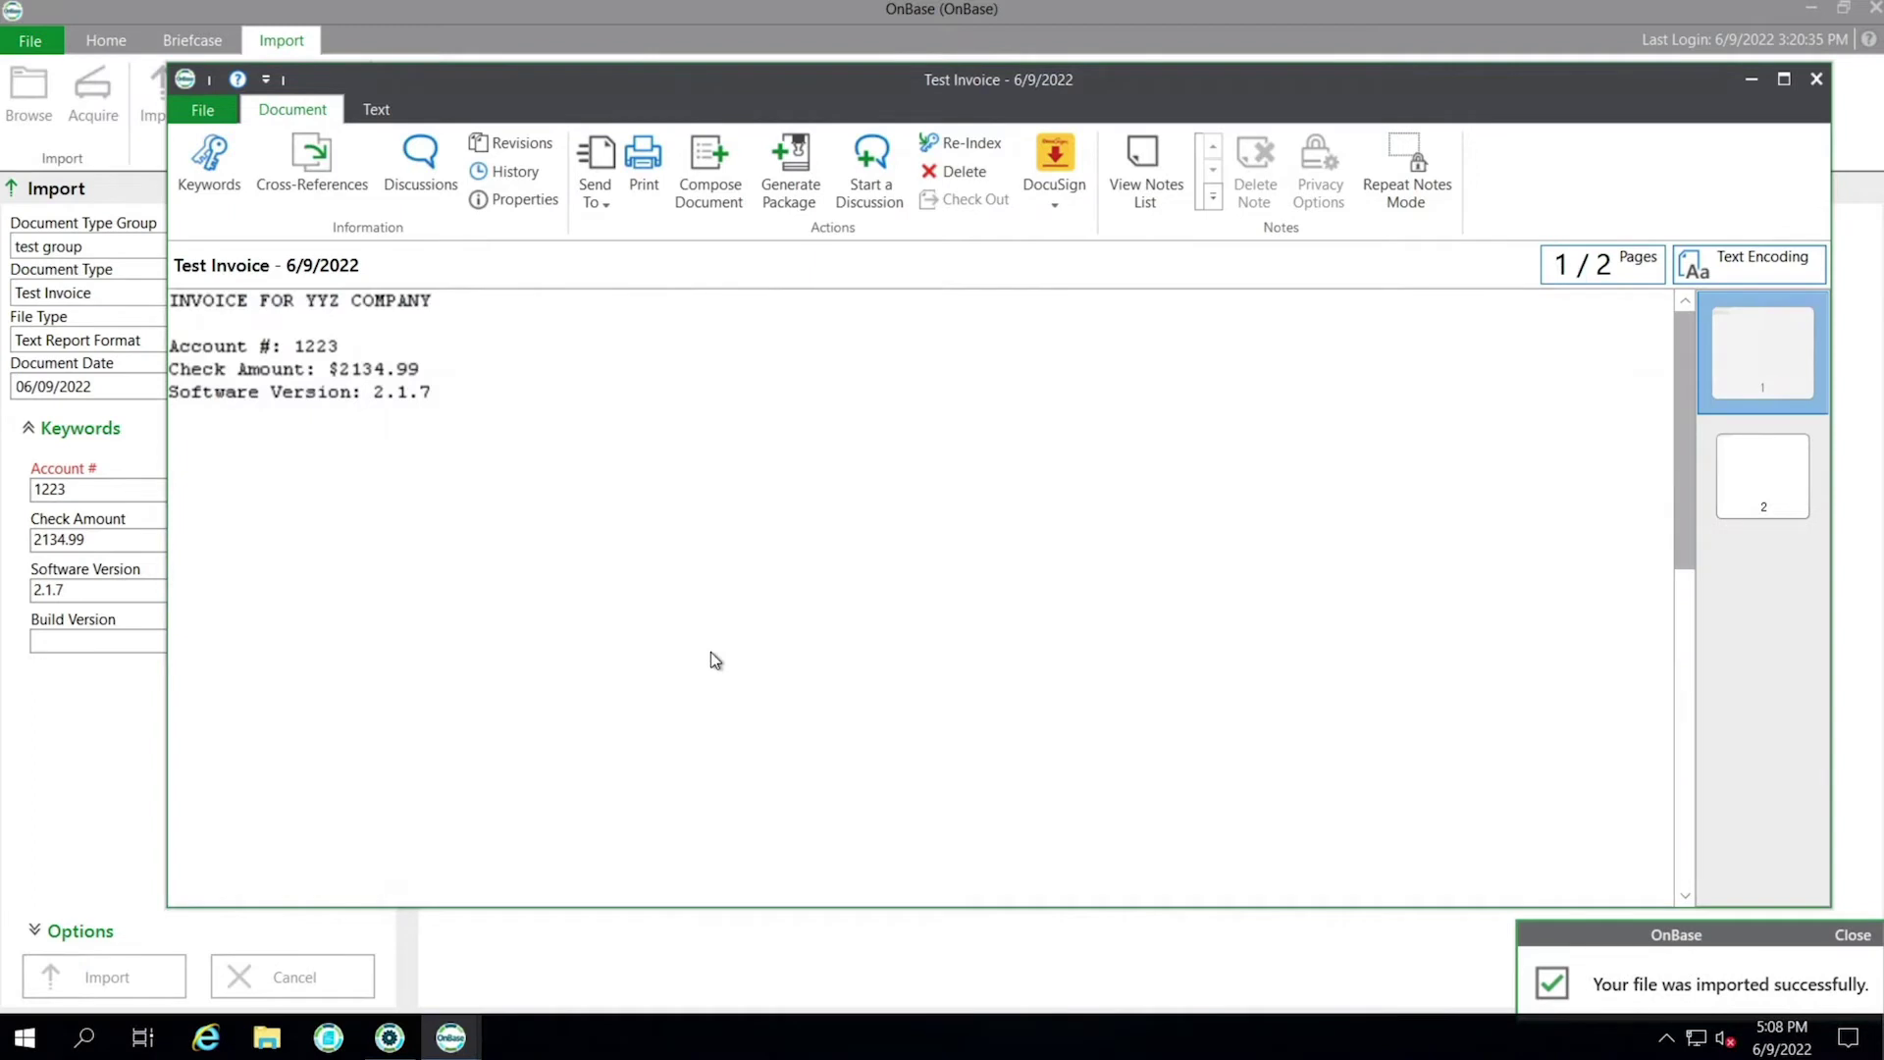
left_click(1798, 504)
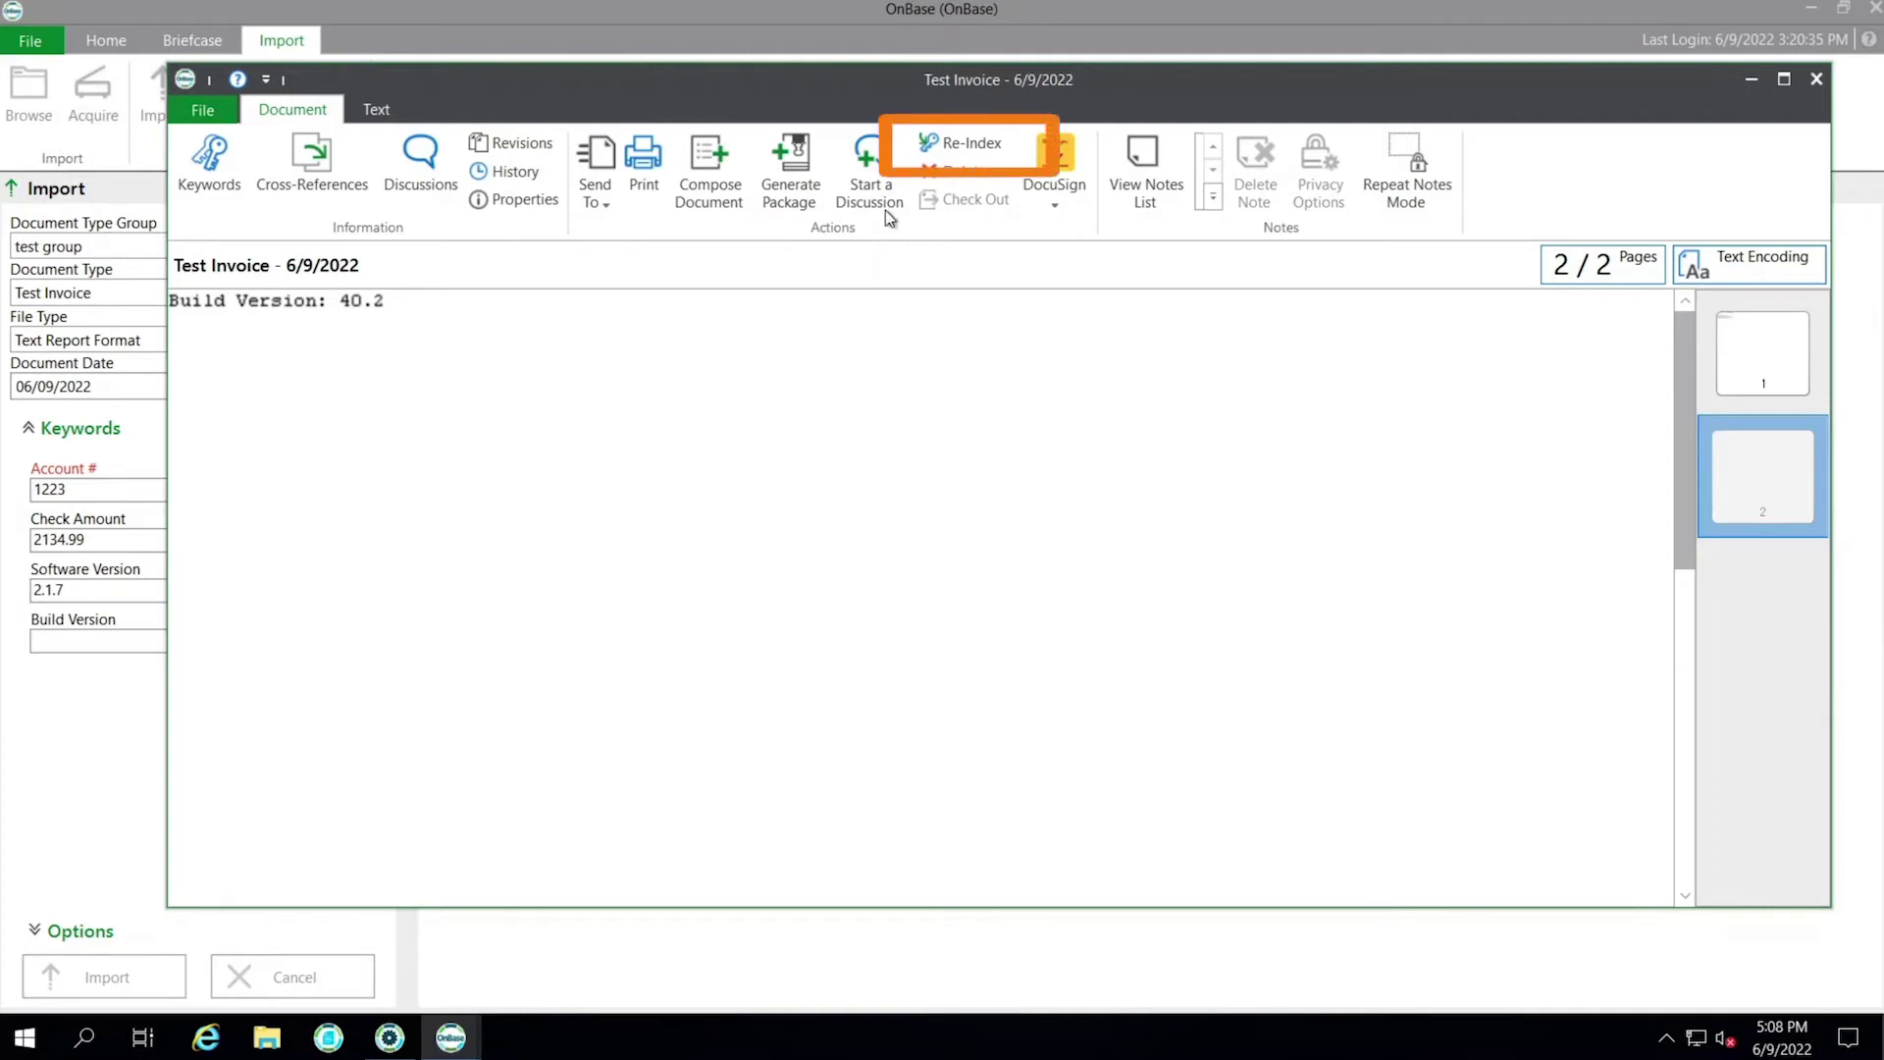
Re-index the imported invoice and save its Build Version keyword as 40.2.
left_click(962, 149)
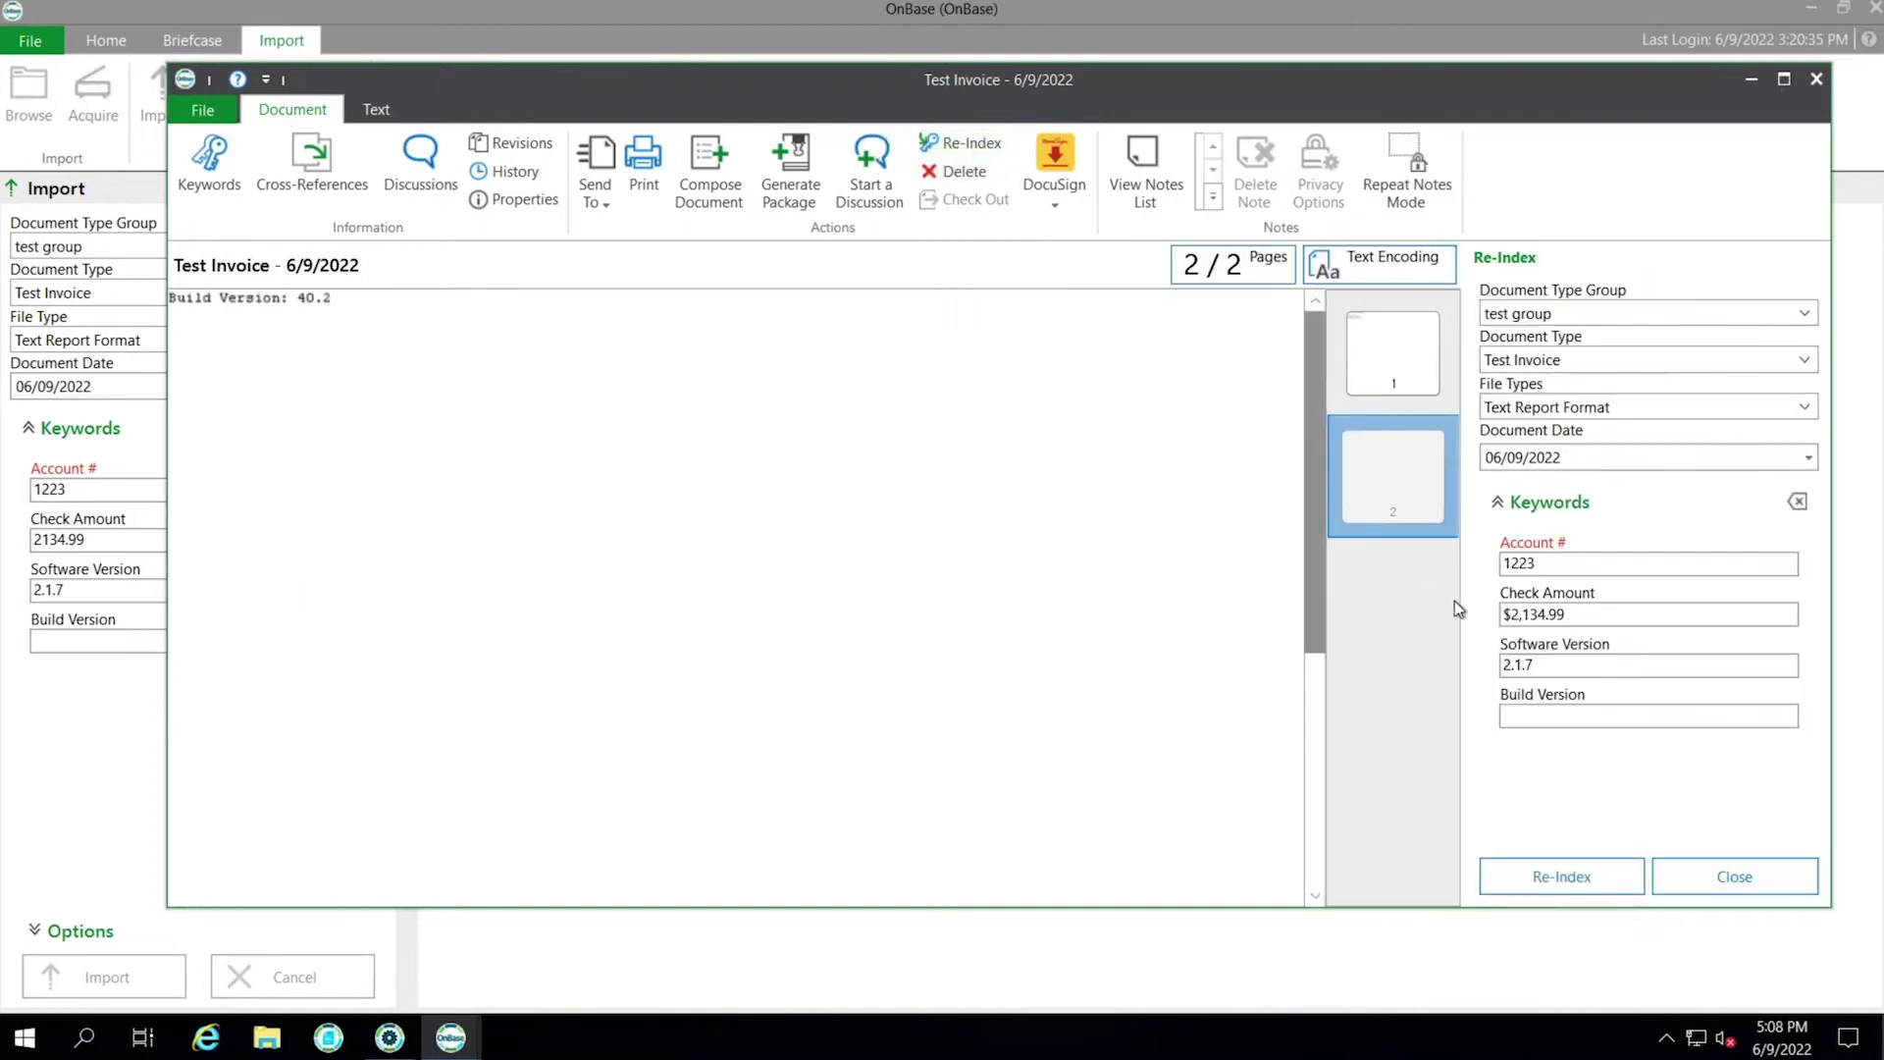
left_click(1589, 718)
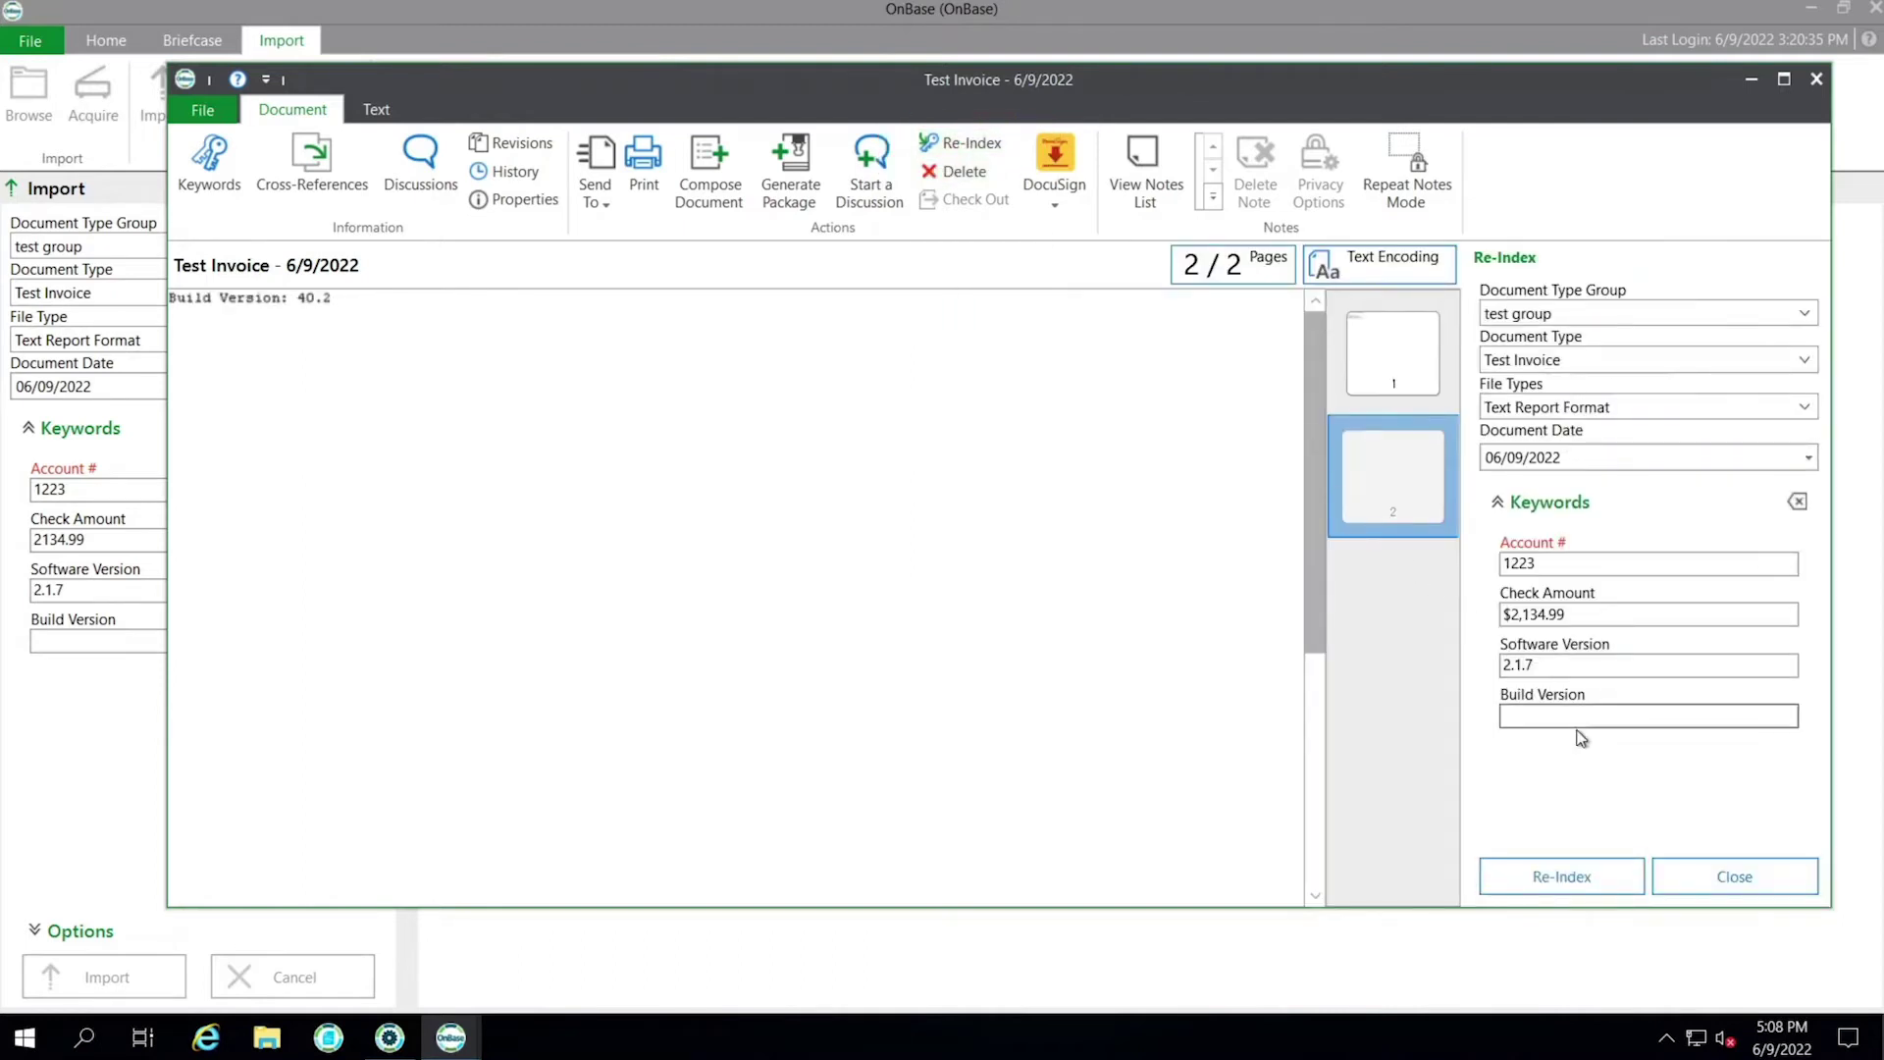
left_click(1610, 889)
left_click(209, 178)
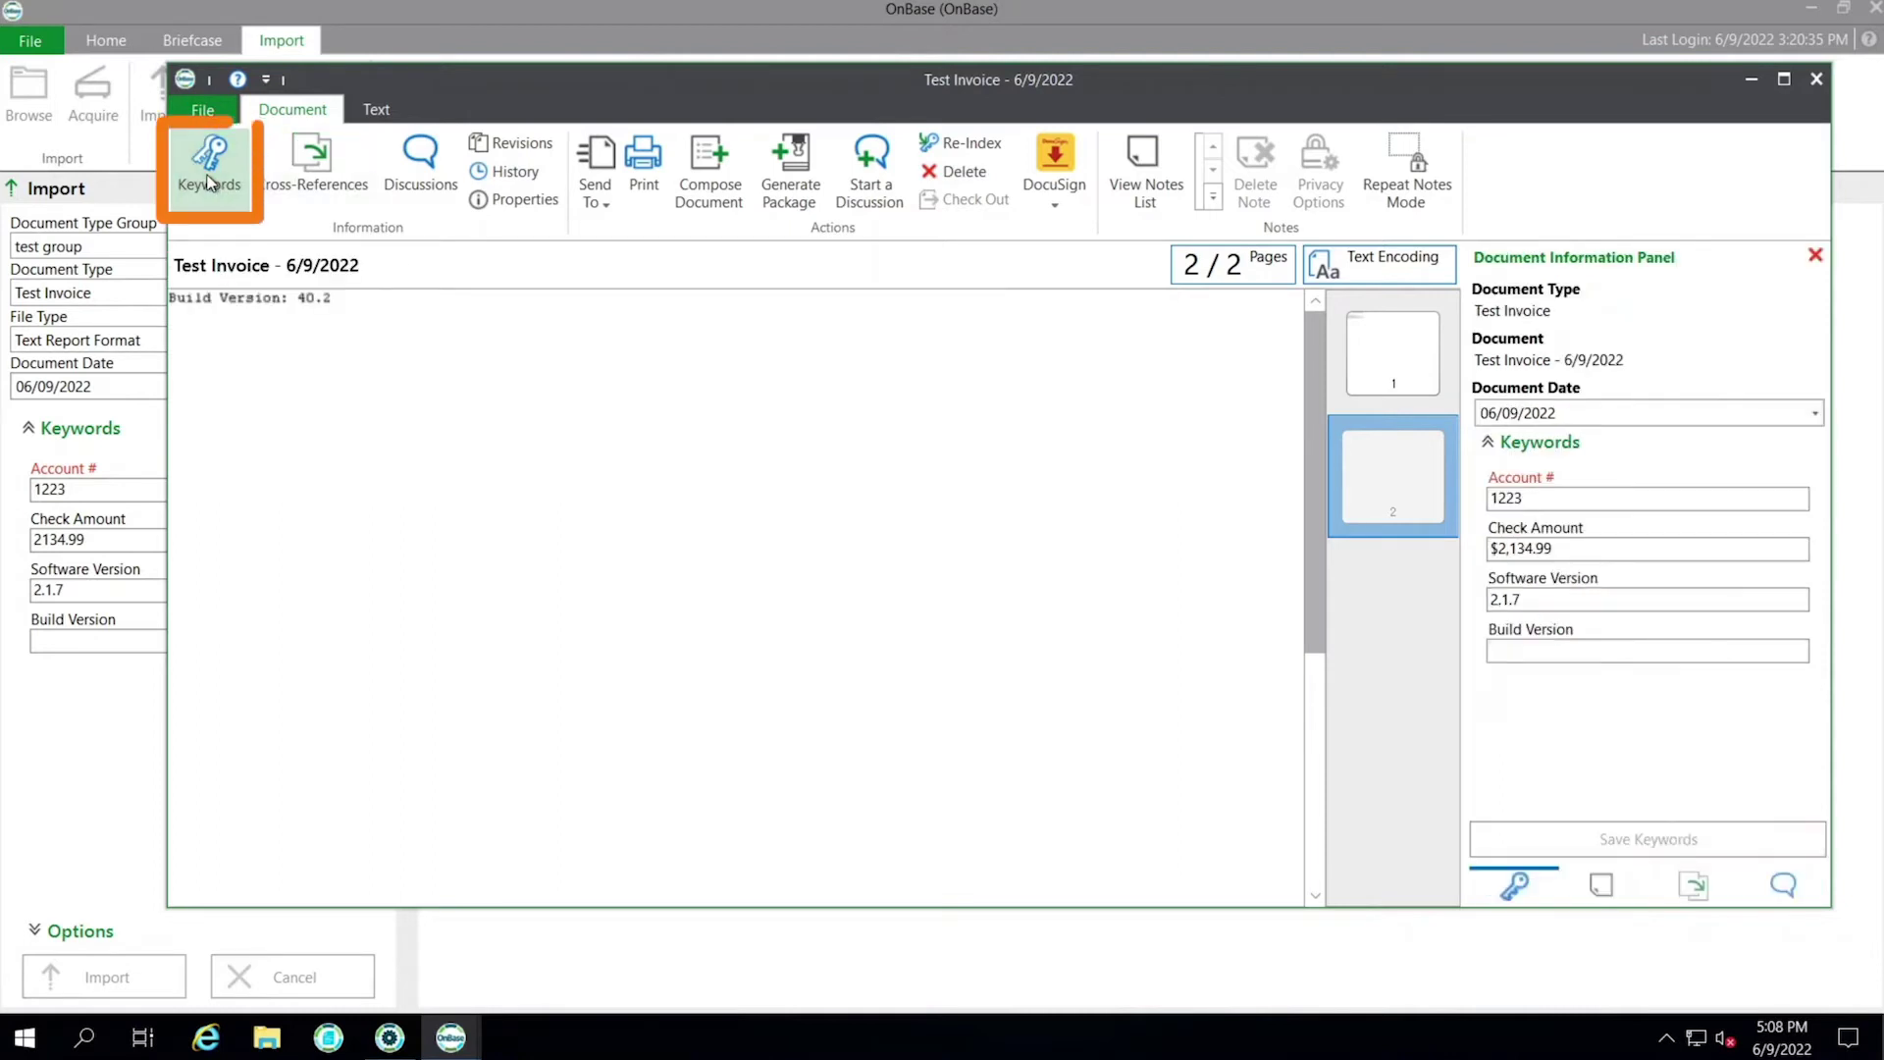
left_click(1583, 653)
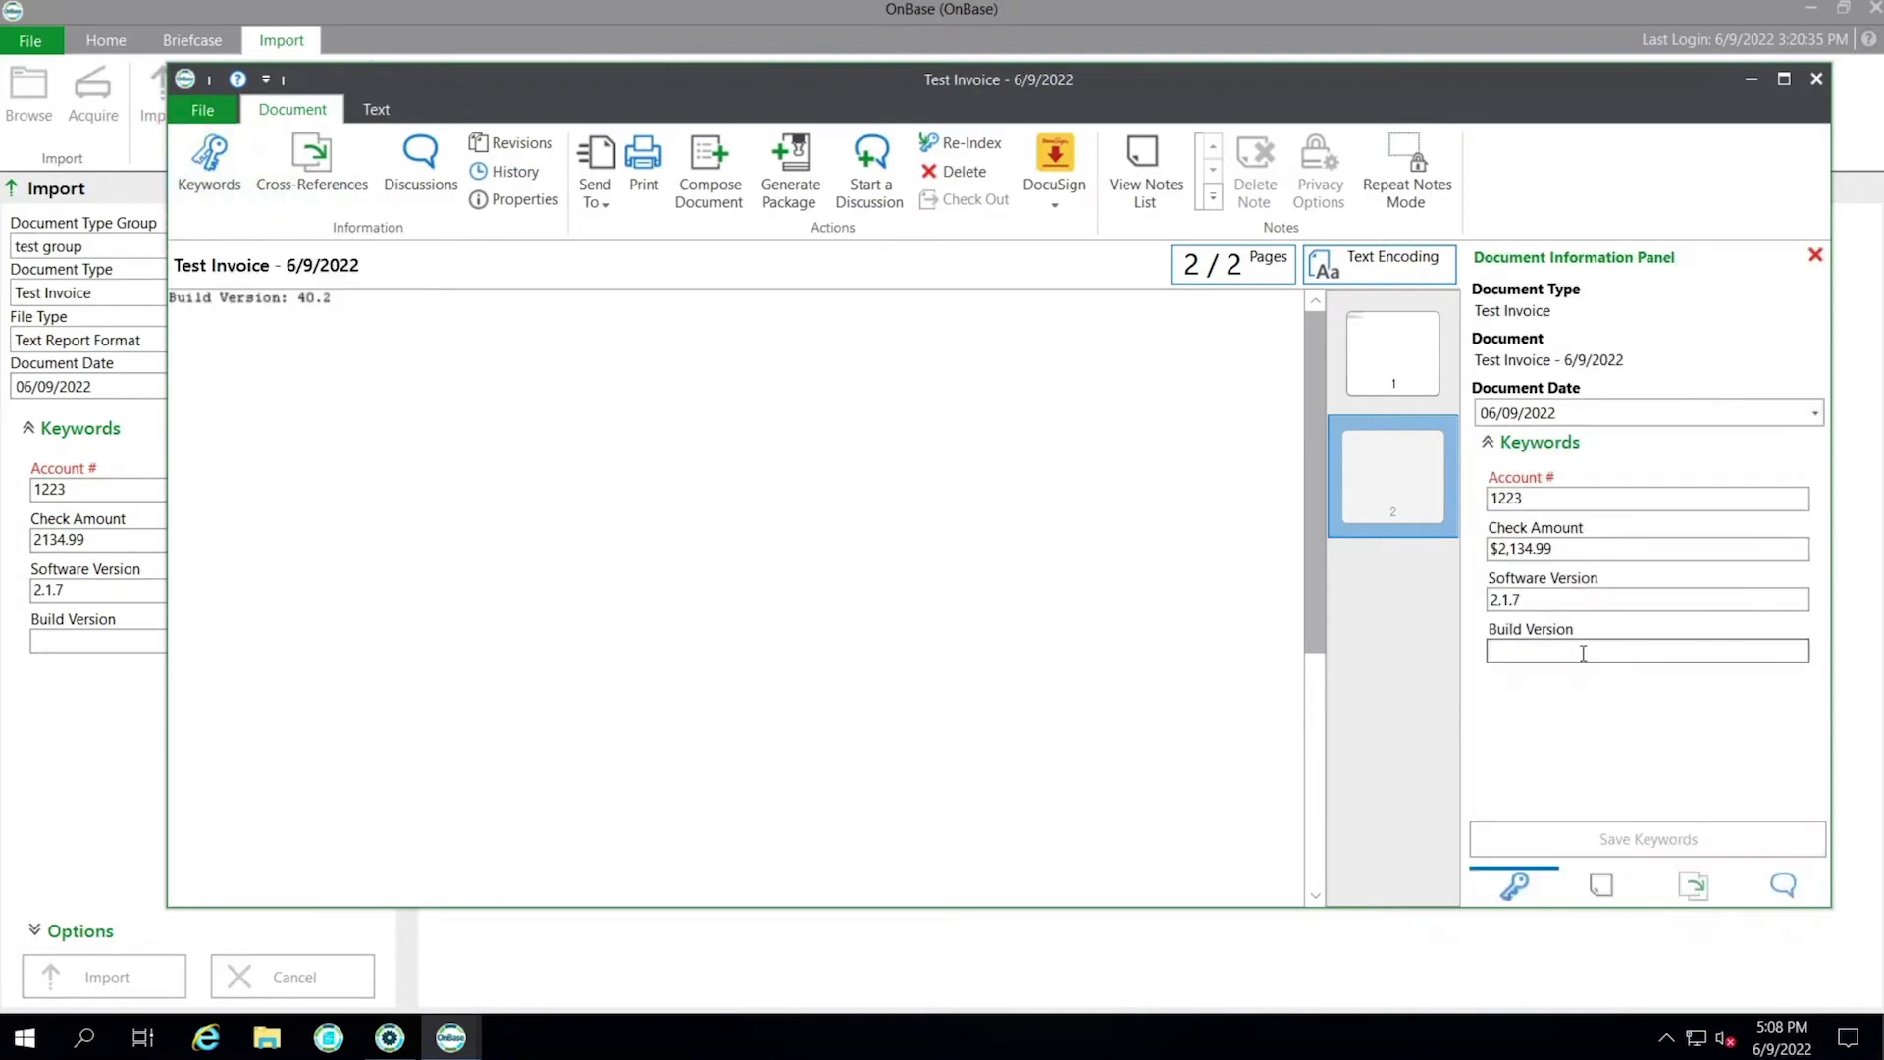
type("40.2")
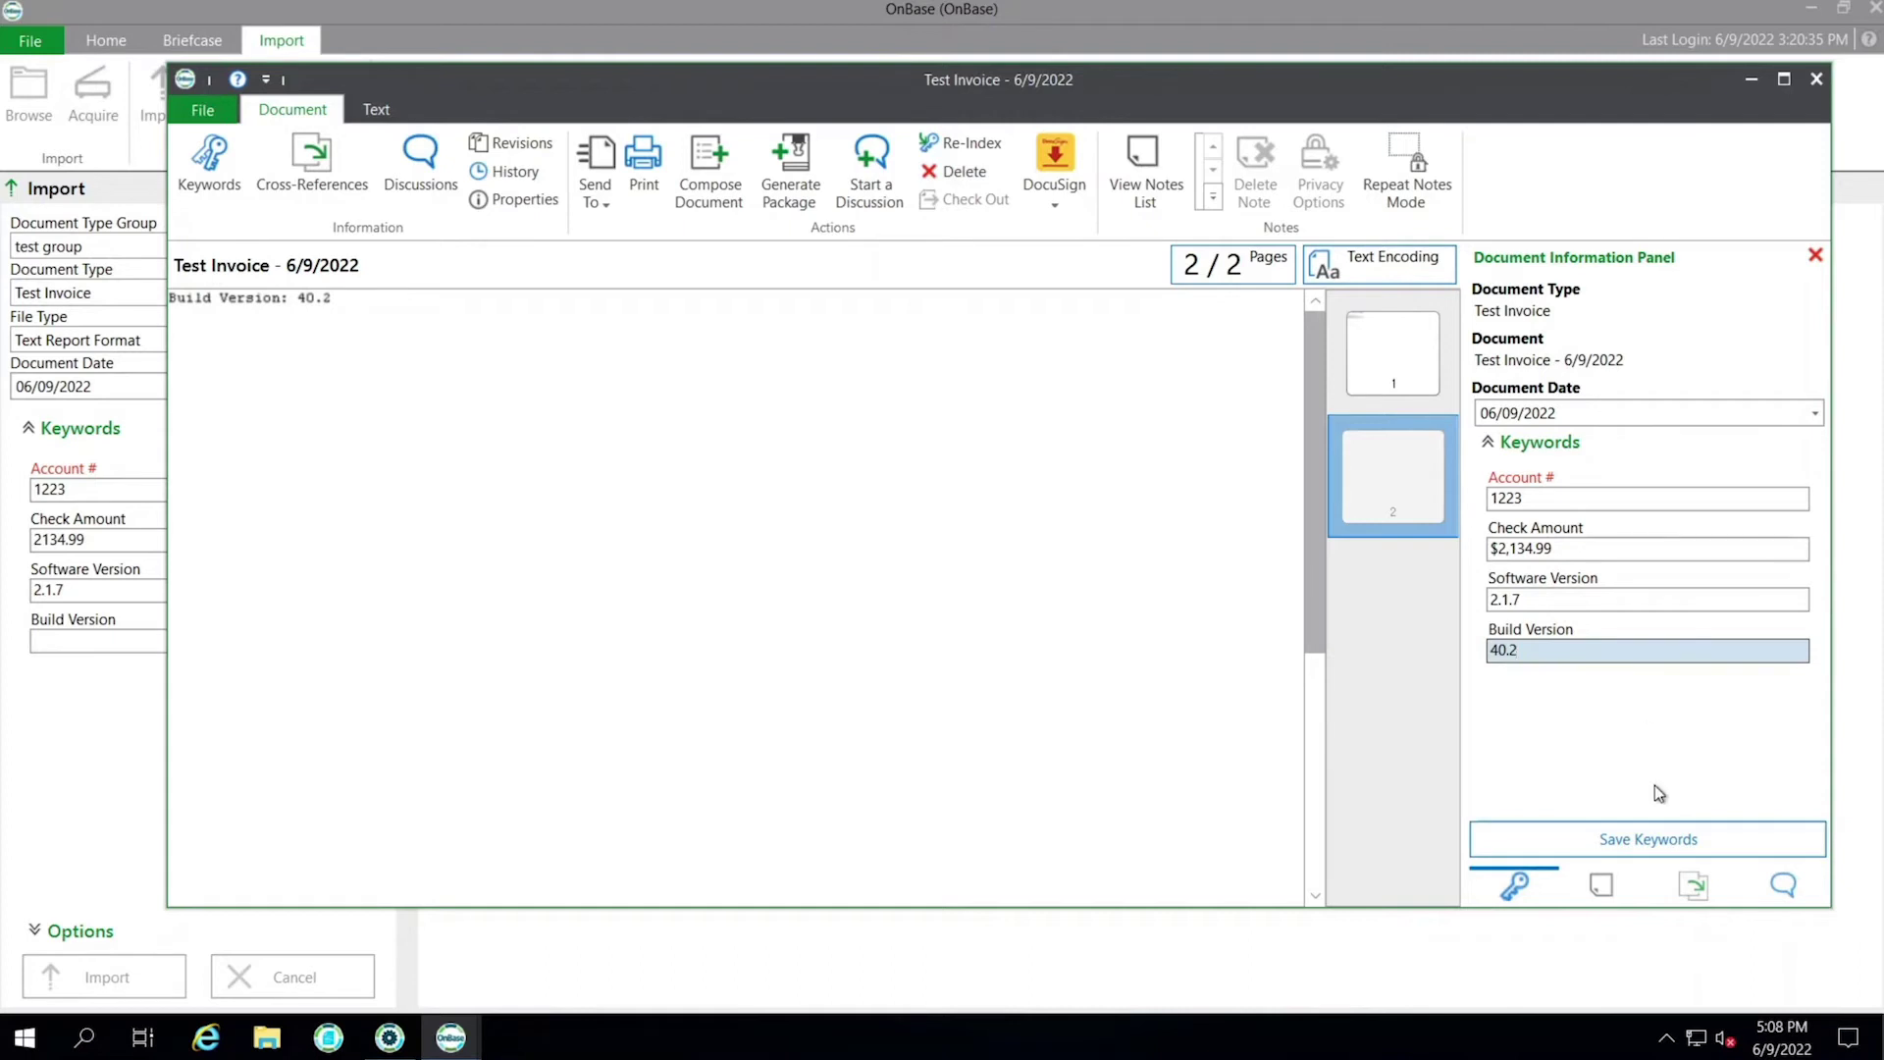
left_click(1625, 836)
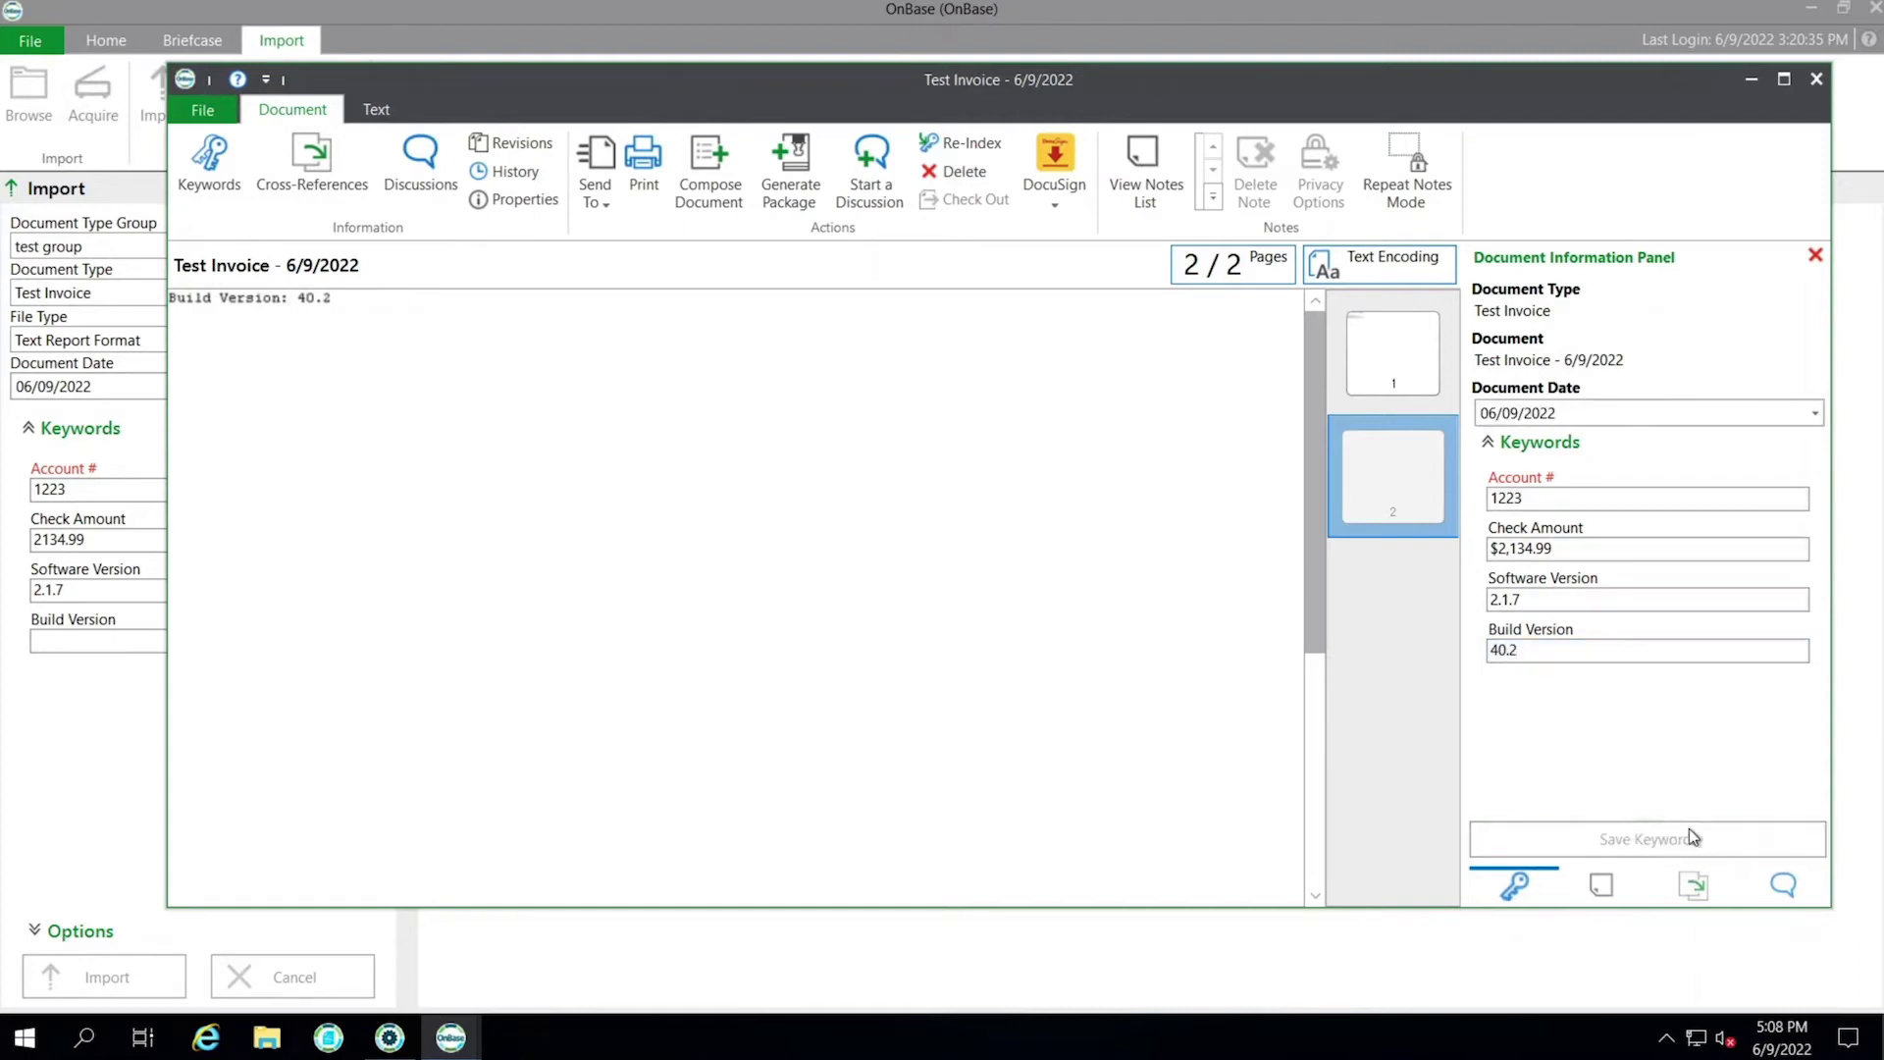
Close the invoice, then retrieve and open the Test Invoice - 6/9/2022 document.
left_click(1817, 78)
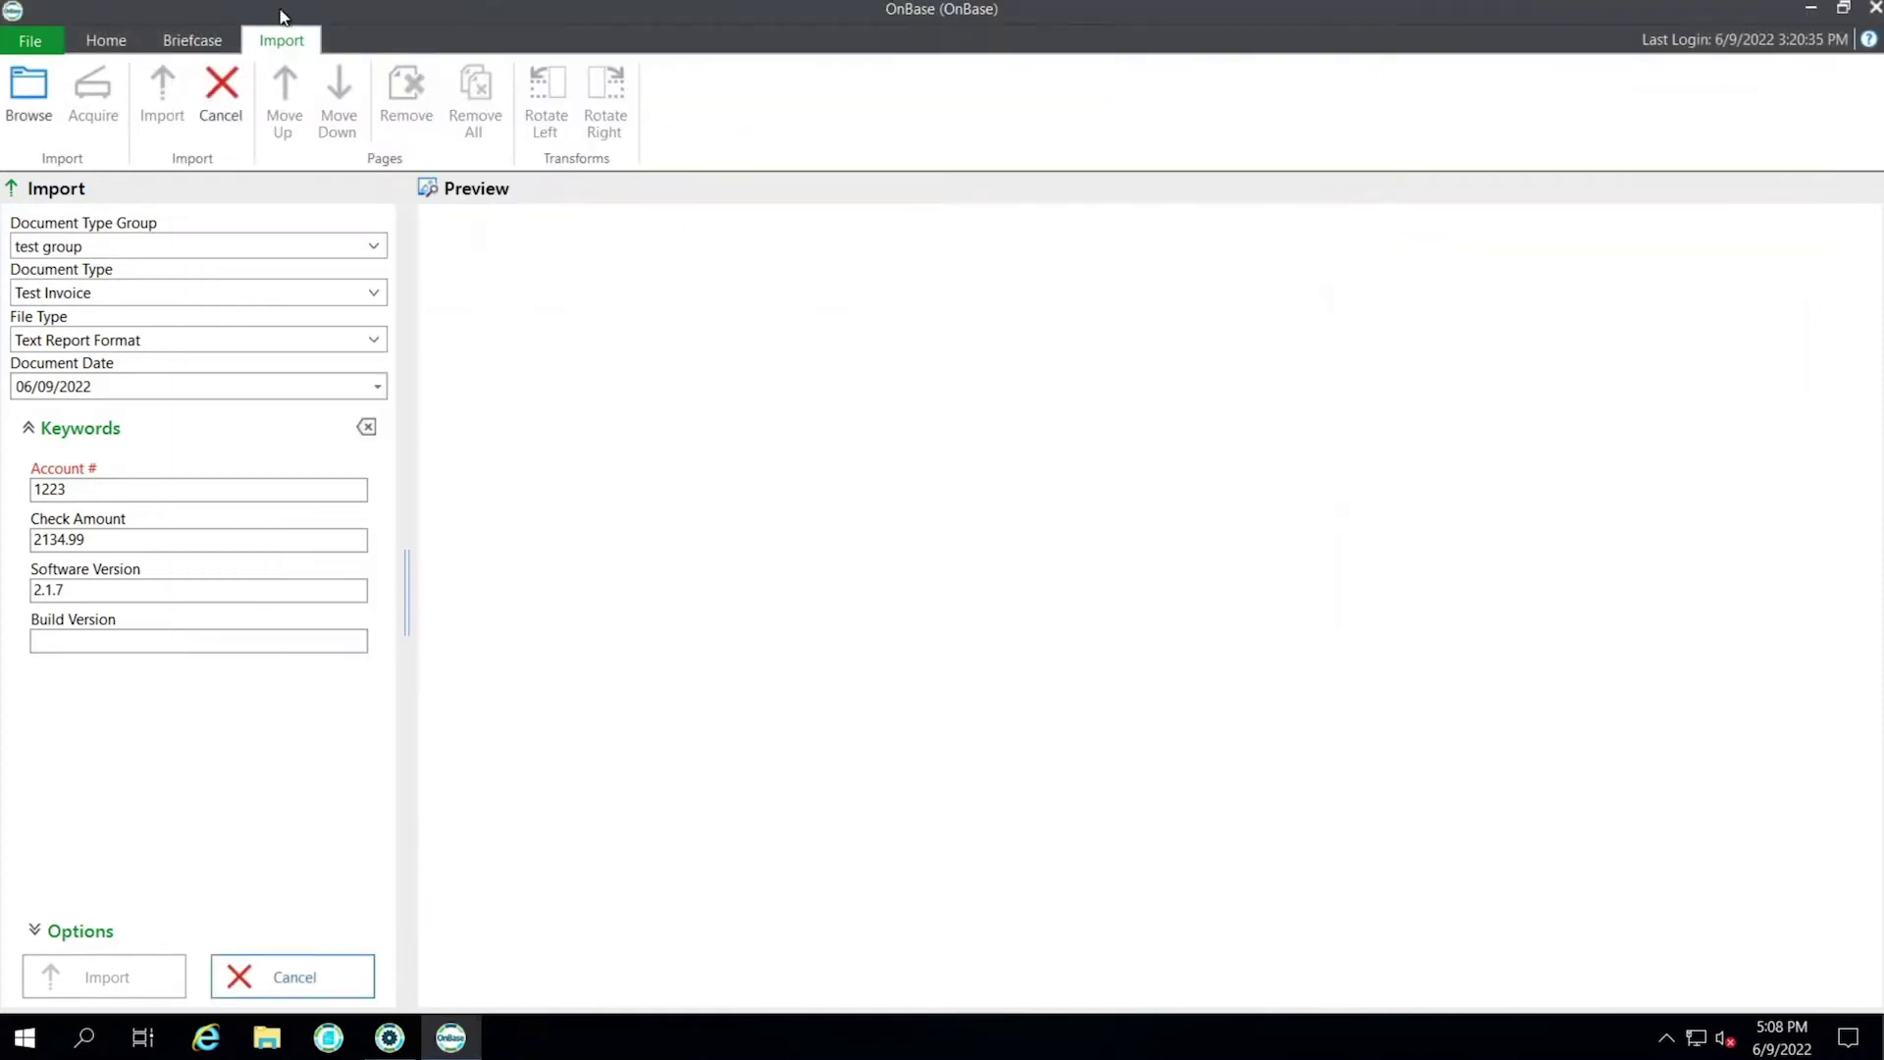
left_click(108, 42)
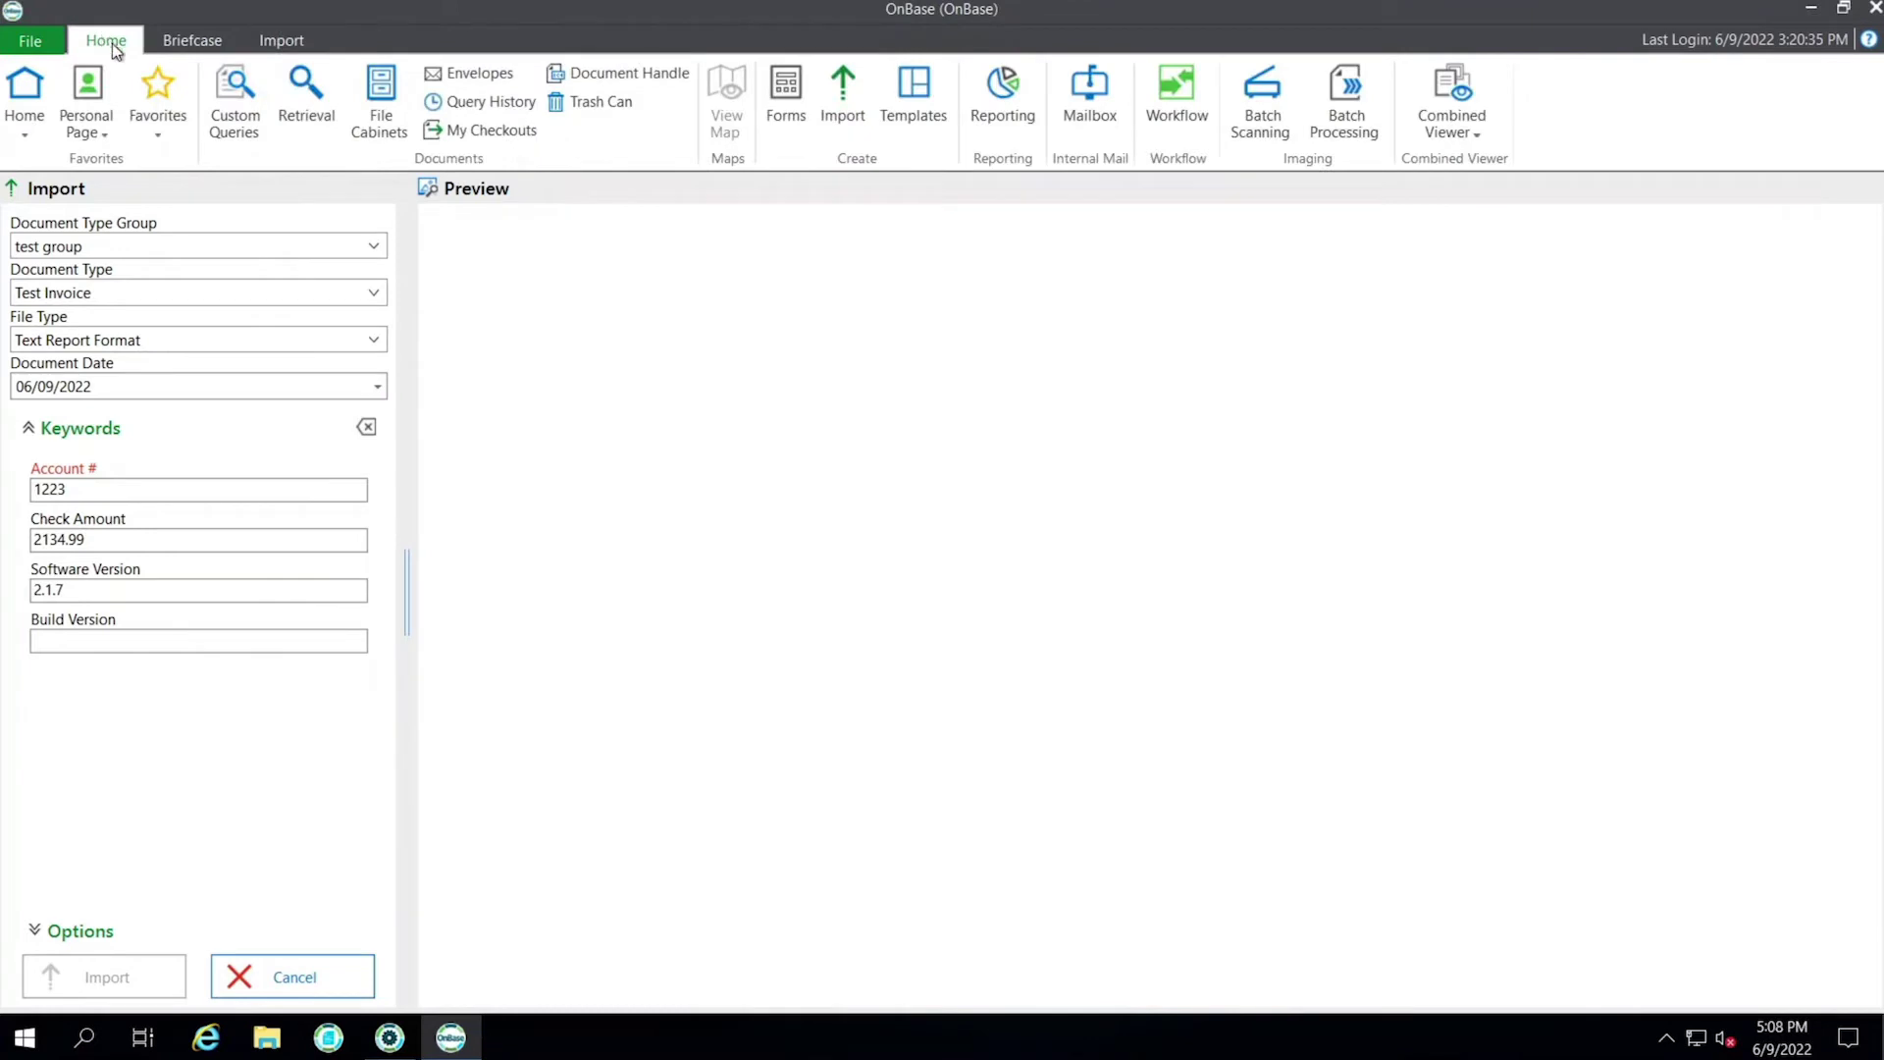
left_click(304, 101)
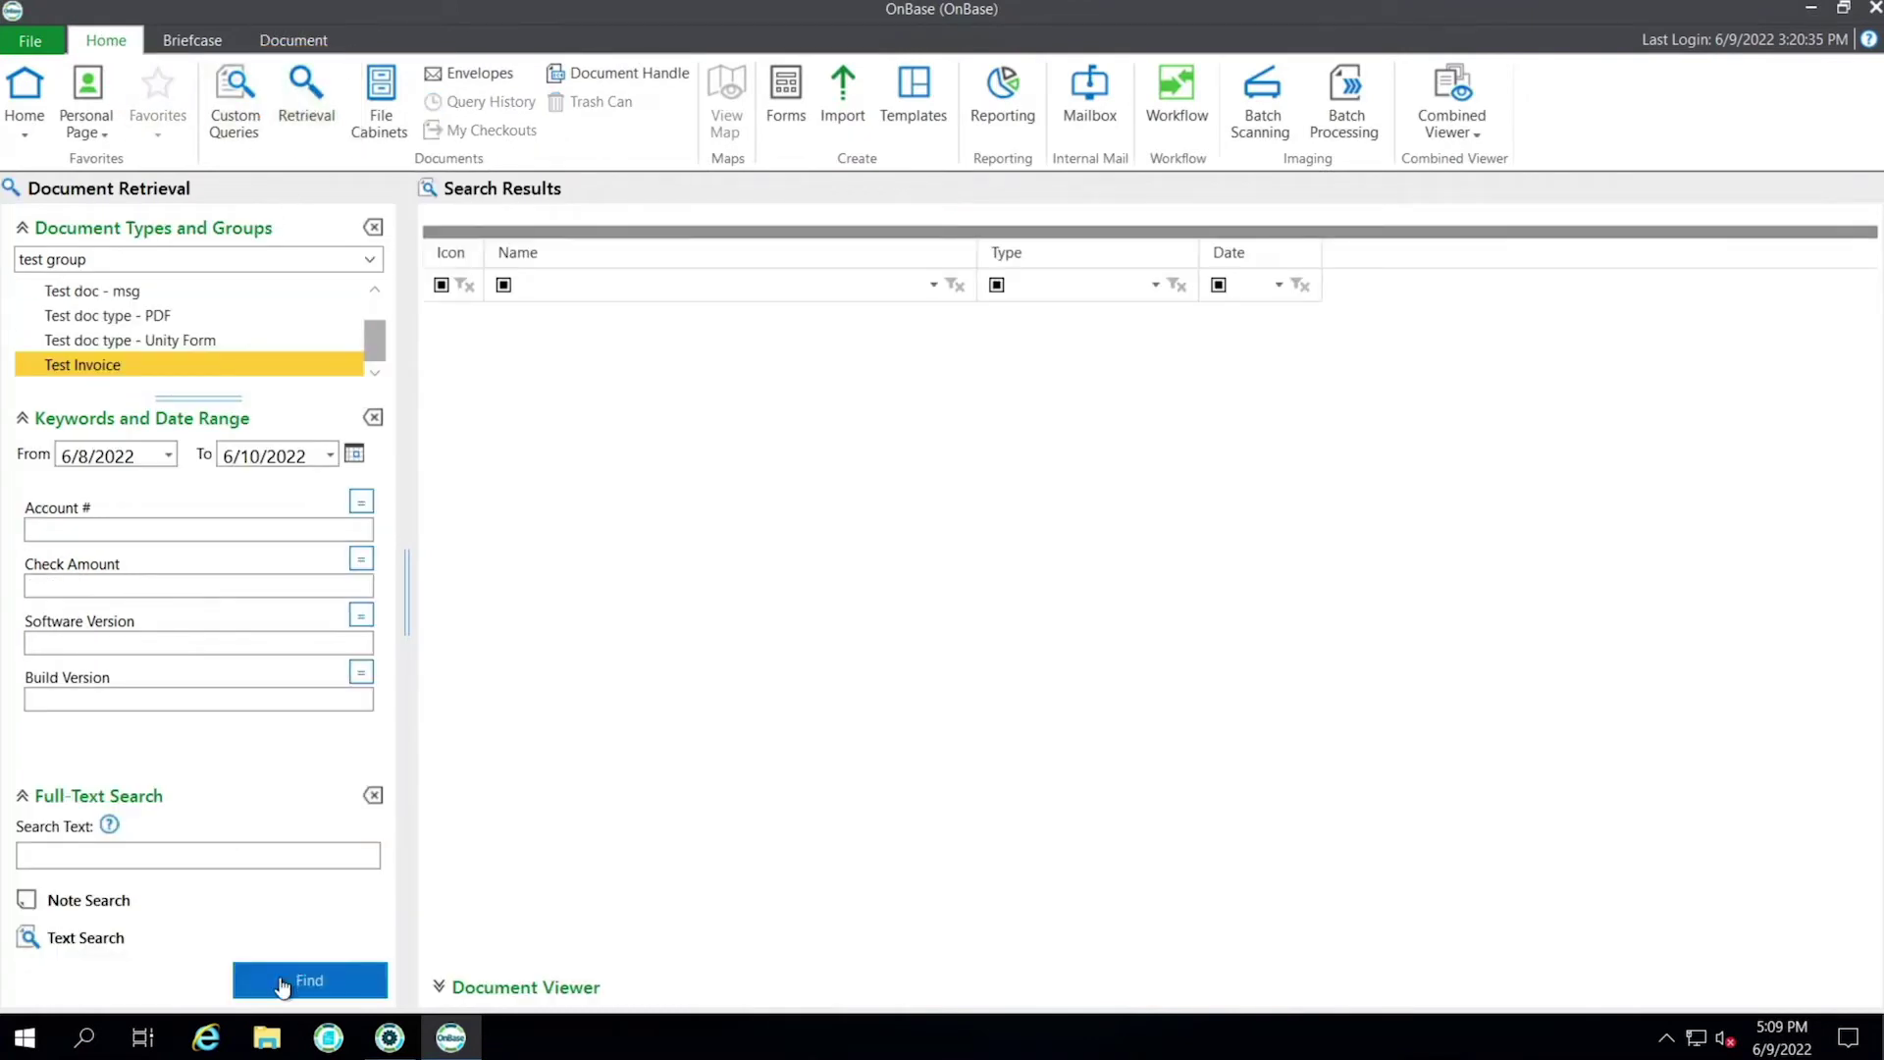
left_click(282, 982)
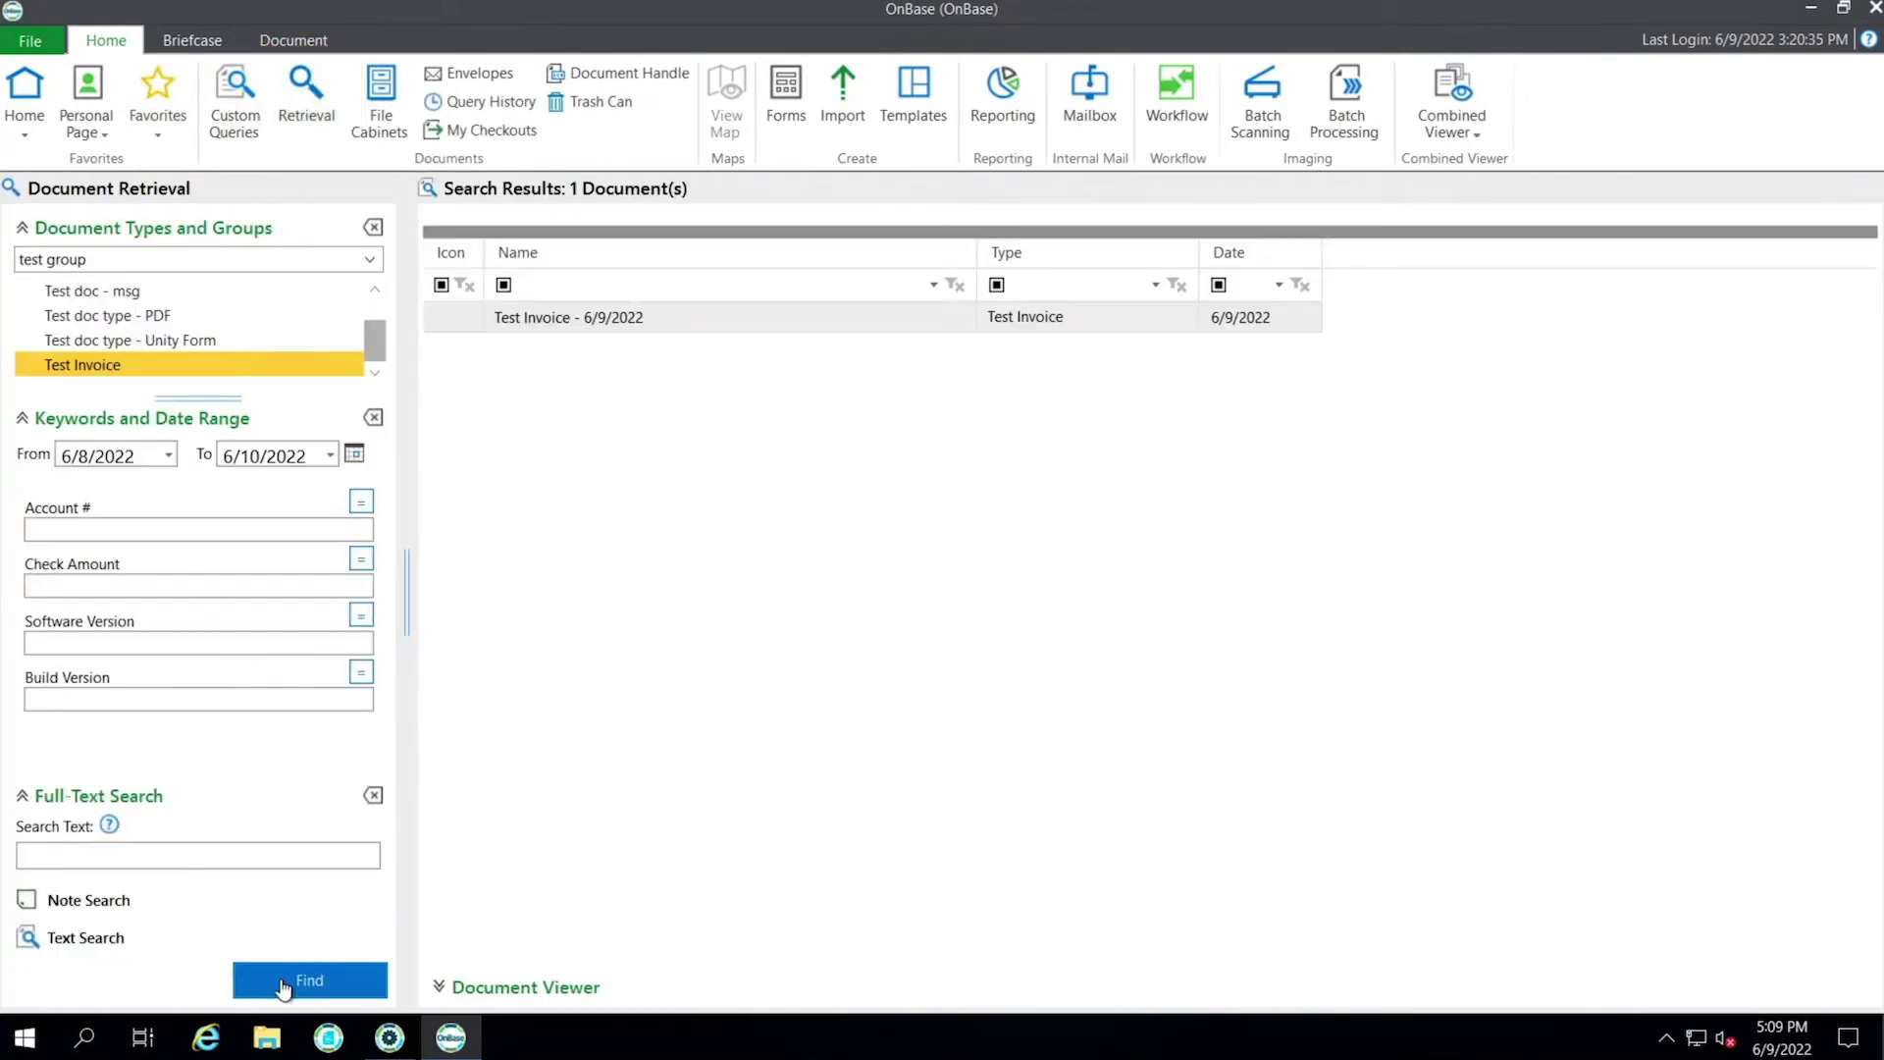
double_click(748, 317)
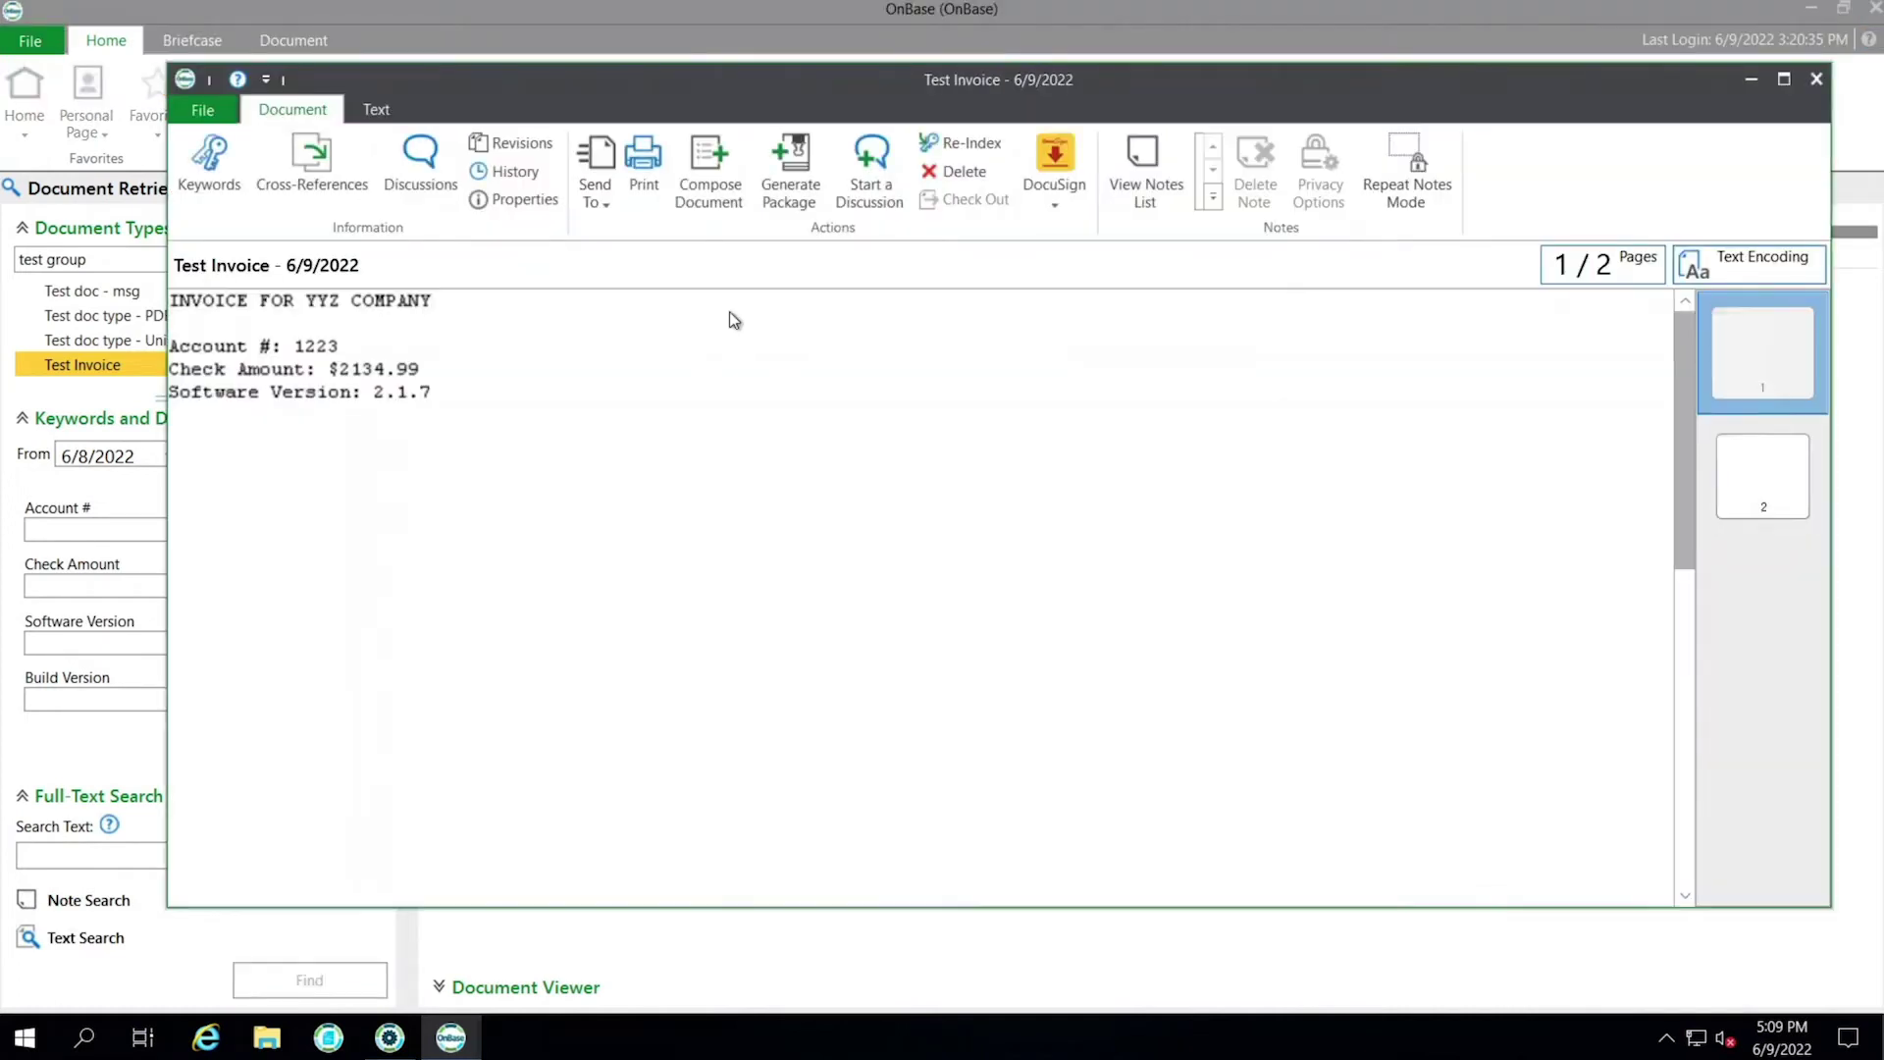
Check the reopened invoice's keywords, including Build Version 40.2, and open its re-index details.
left_click(221, 164)
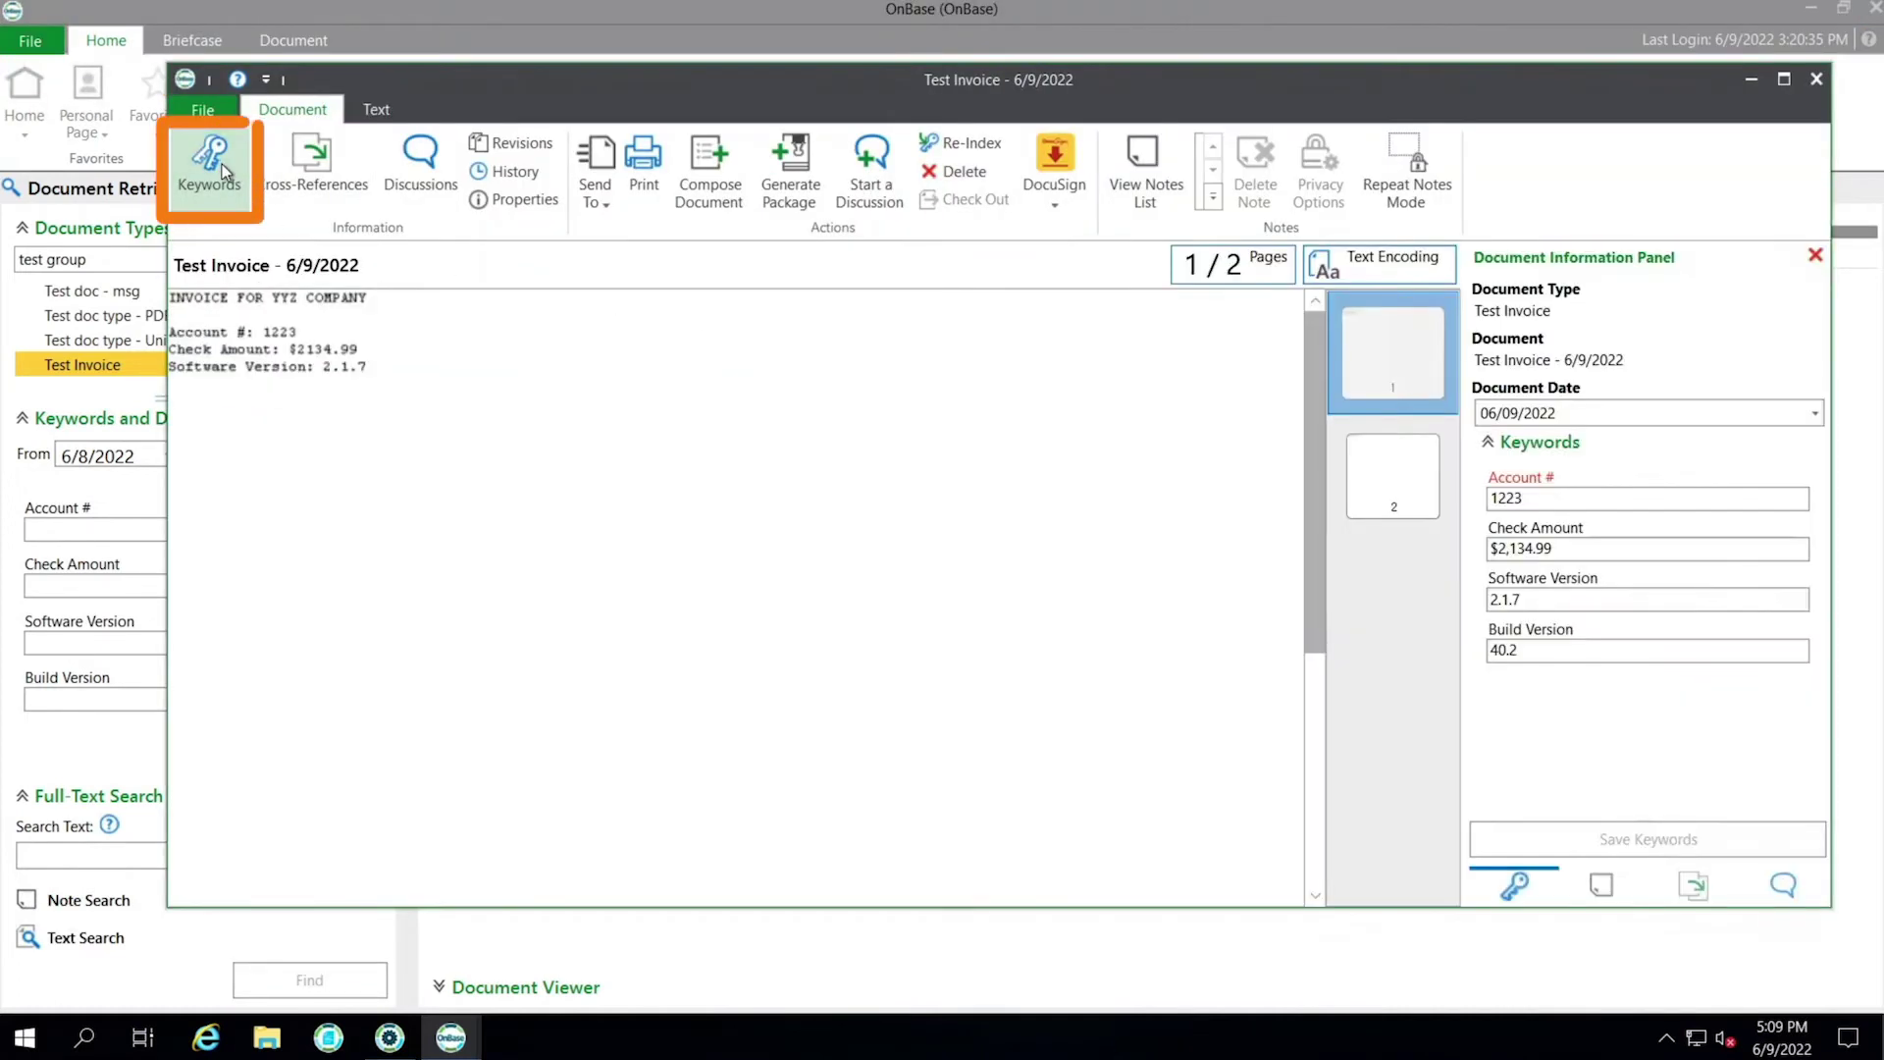
left_click(980, 146)
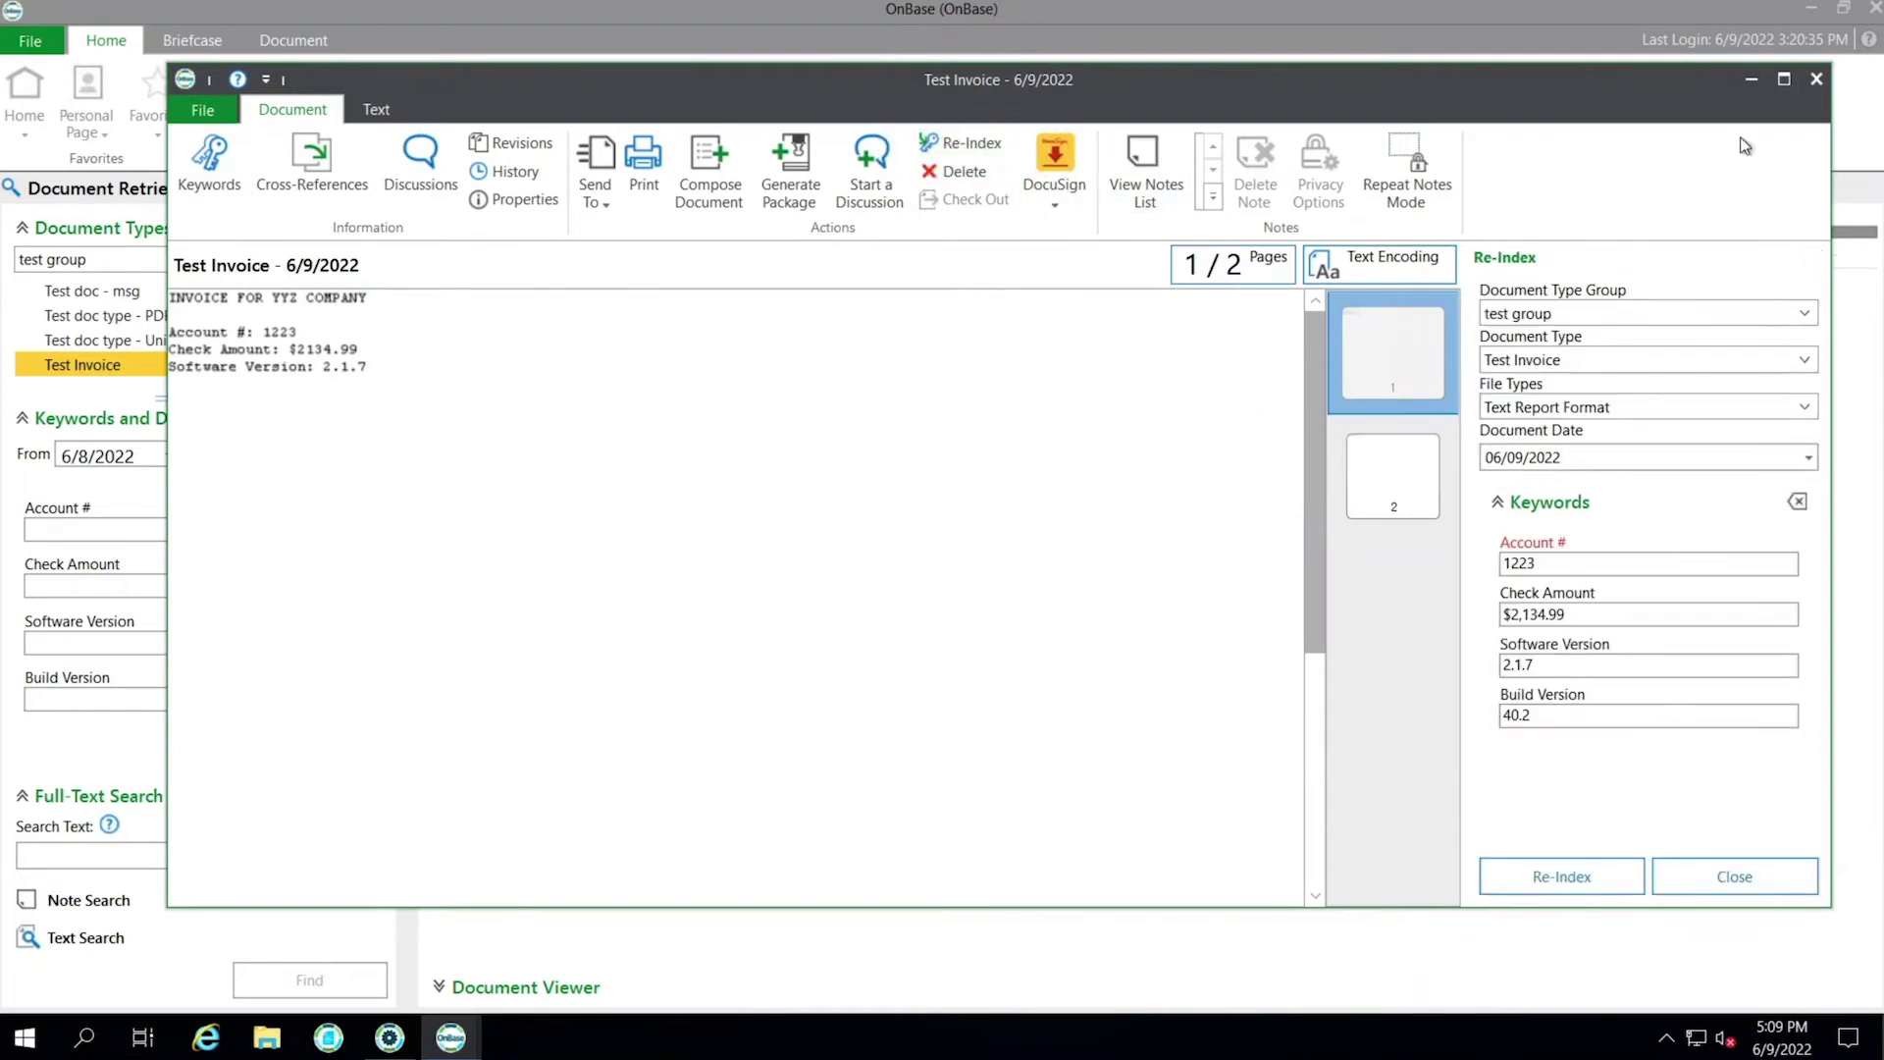
Close the Test Invoice document and return to the Home ribbon tab.
left_click(1820, 80)
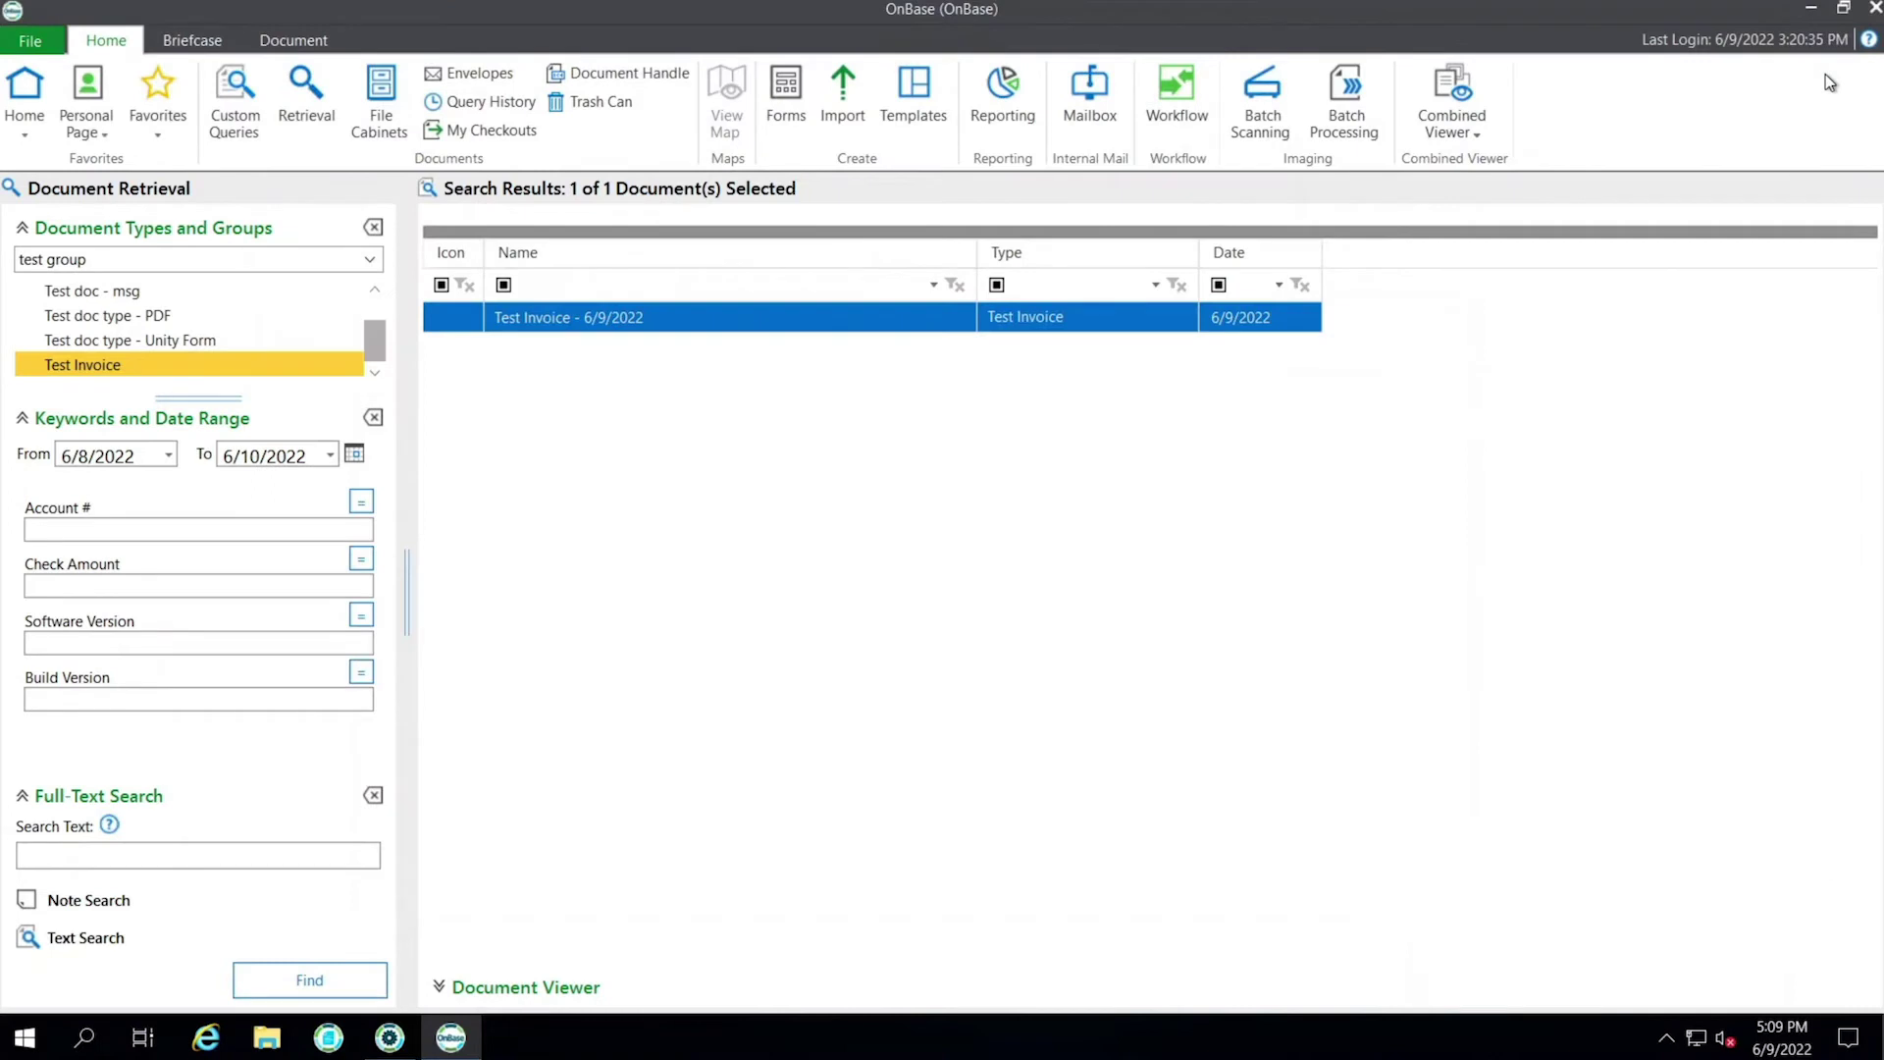
left_click(265, 41)
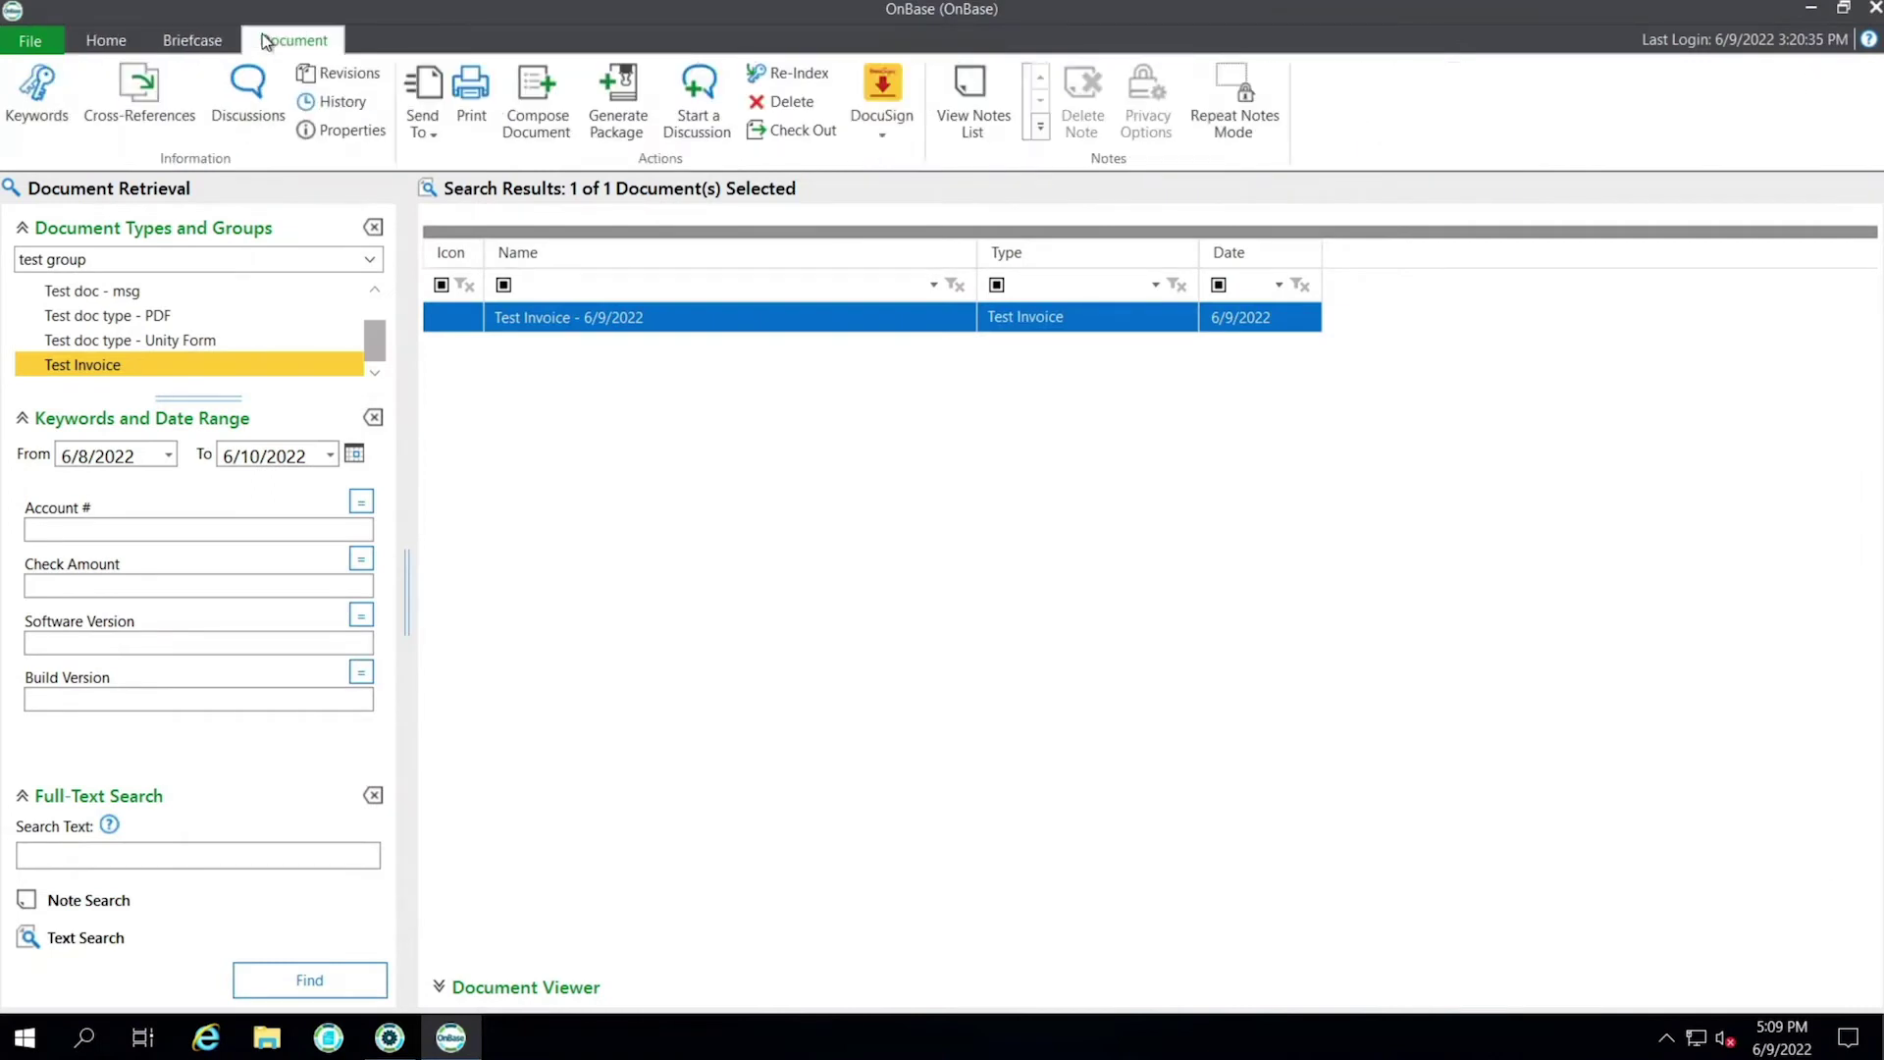
left_click(36, 42)
left_click(107, 39)
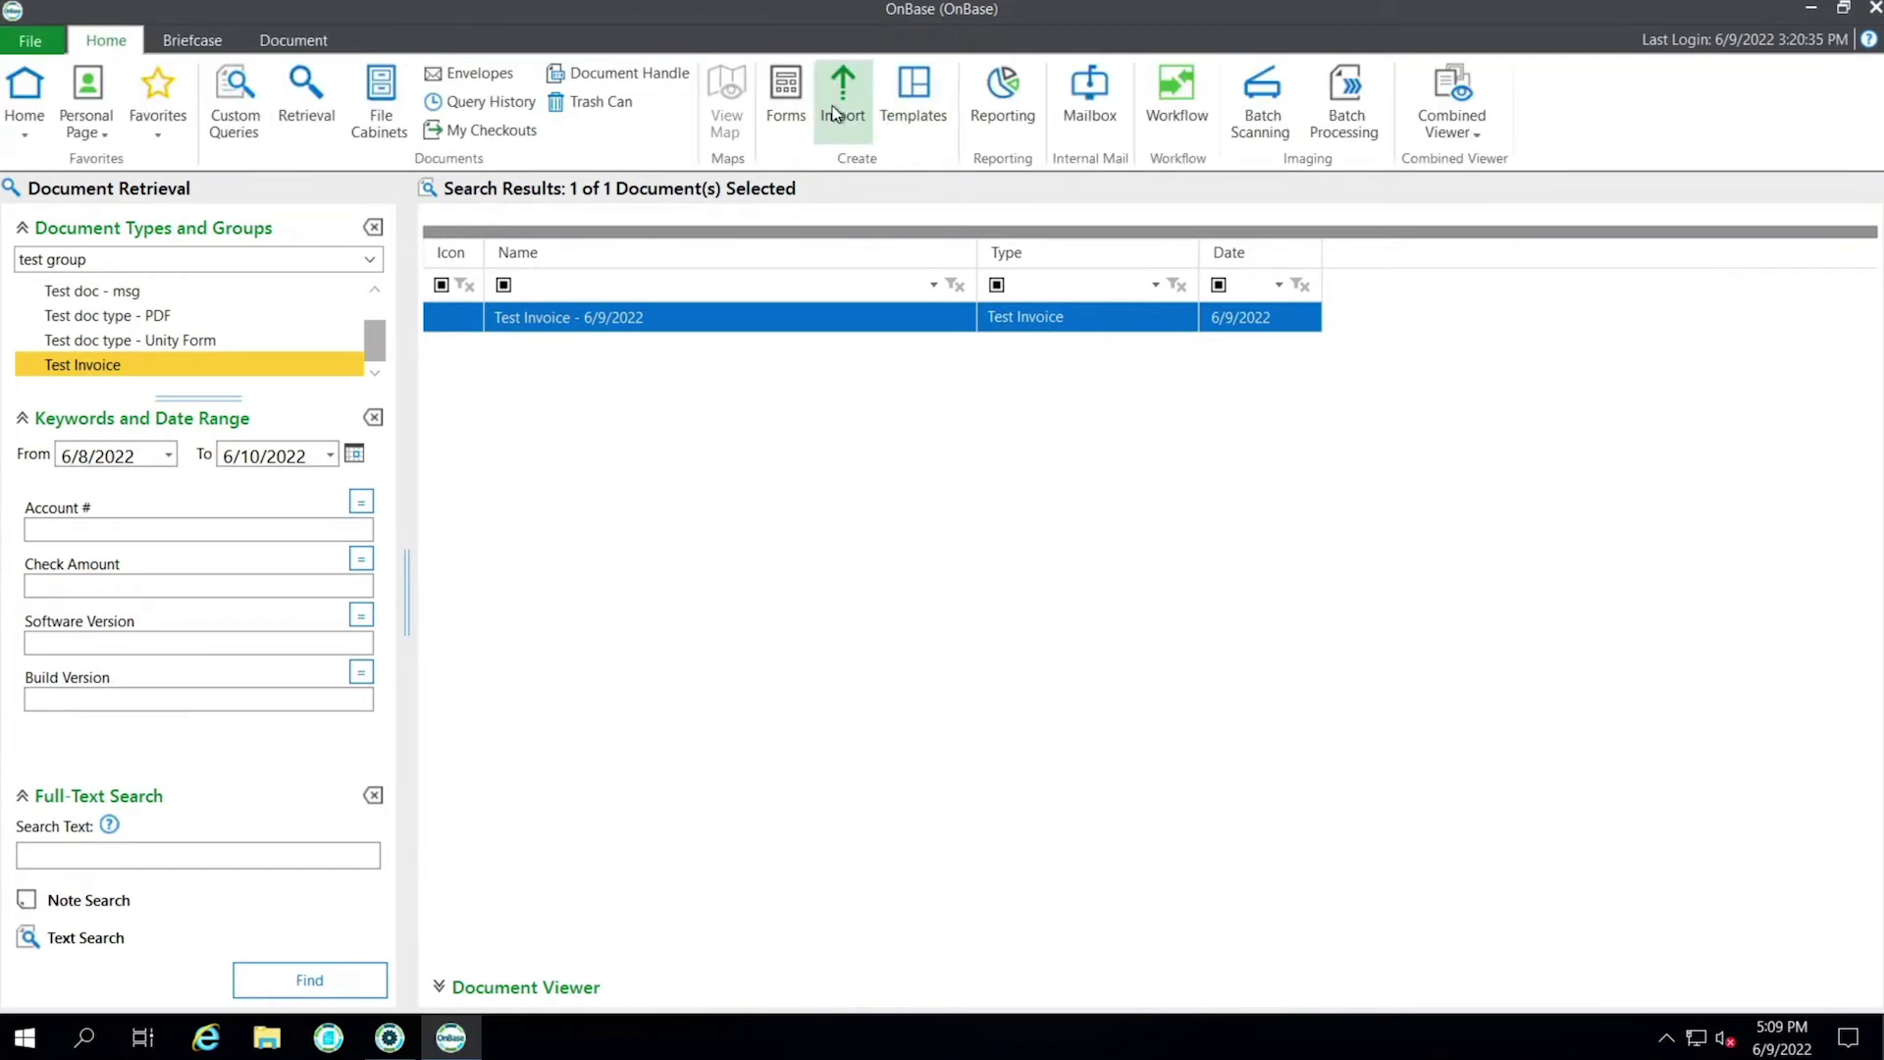
Start a new import with Test Invoice as the document type.
left_click(842, 103)
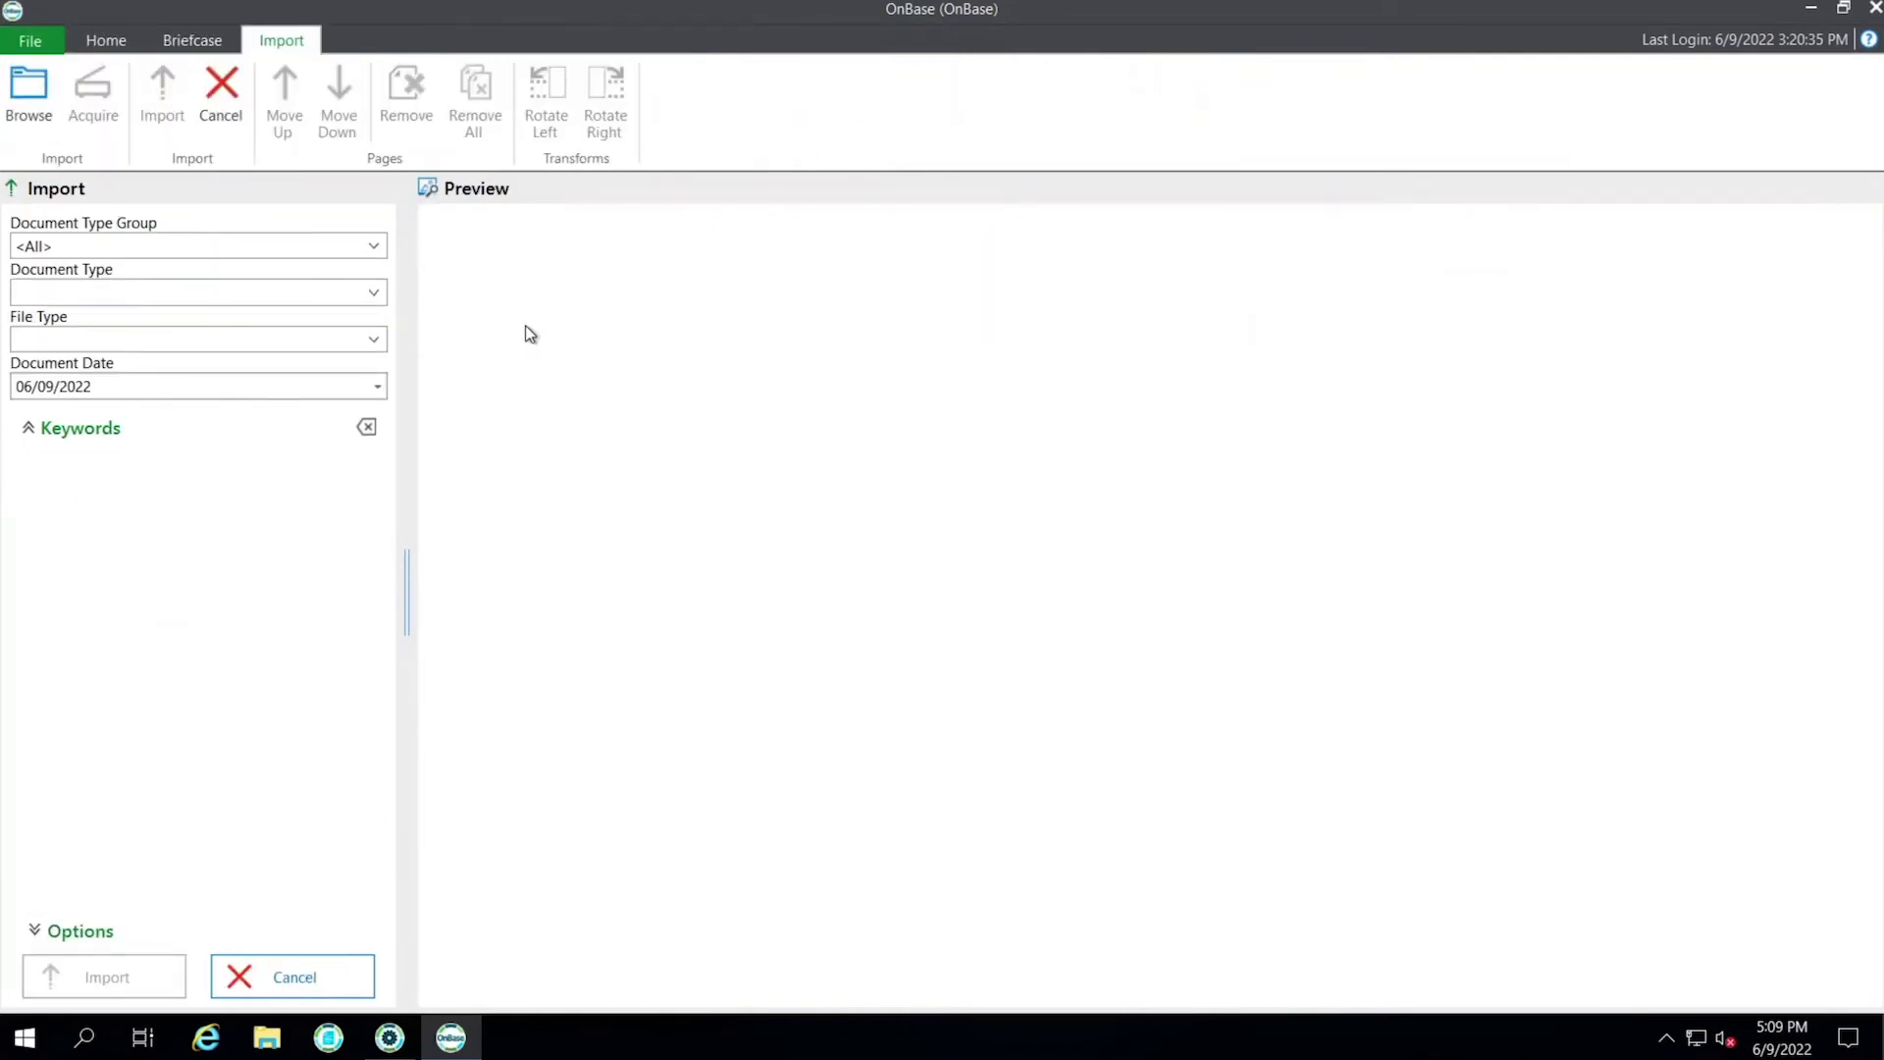
left_click(375, 293)
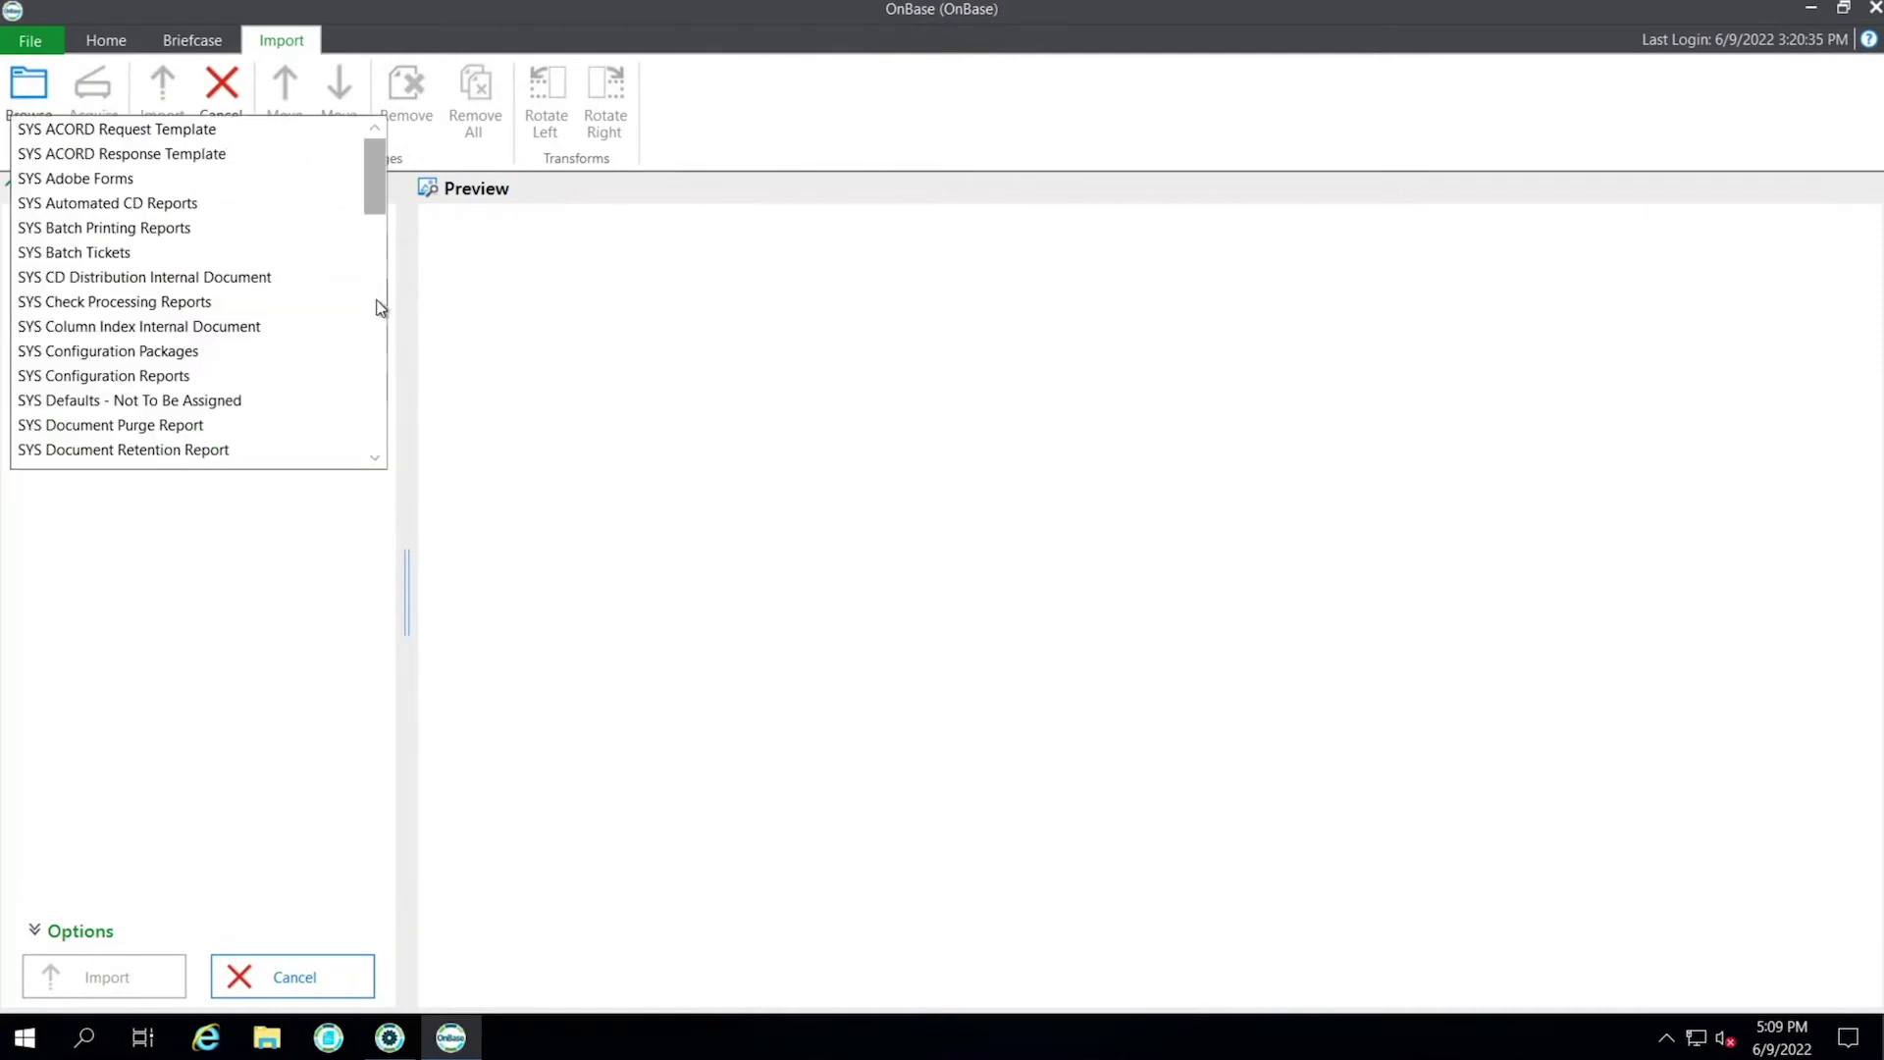
scroll(315, 320, "down", 4)
scroll(309, 321, "down", 8)
scroll(309, 322, "down", 4)
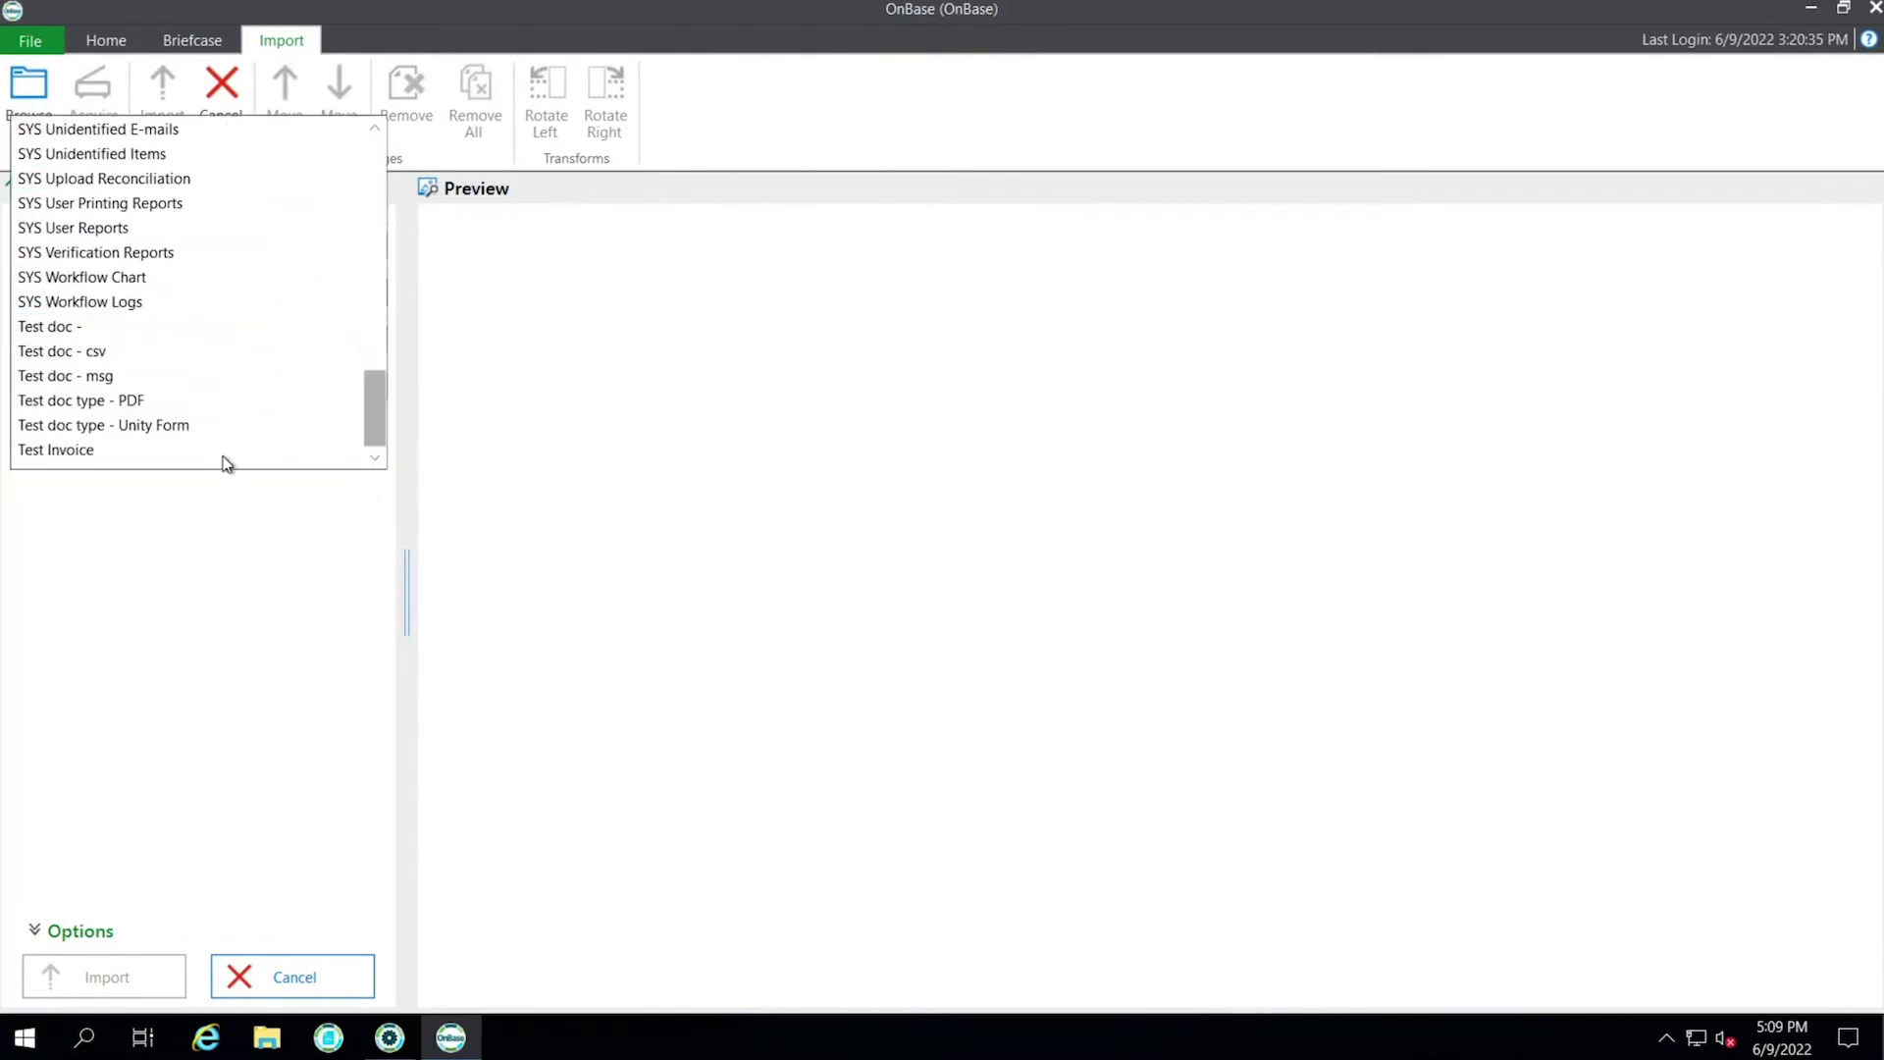
left_click(189, 450)
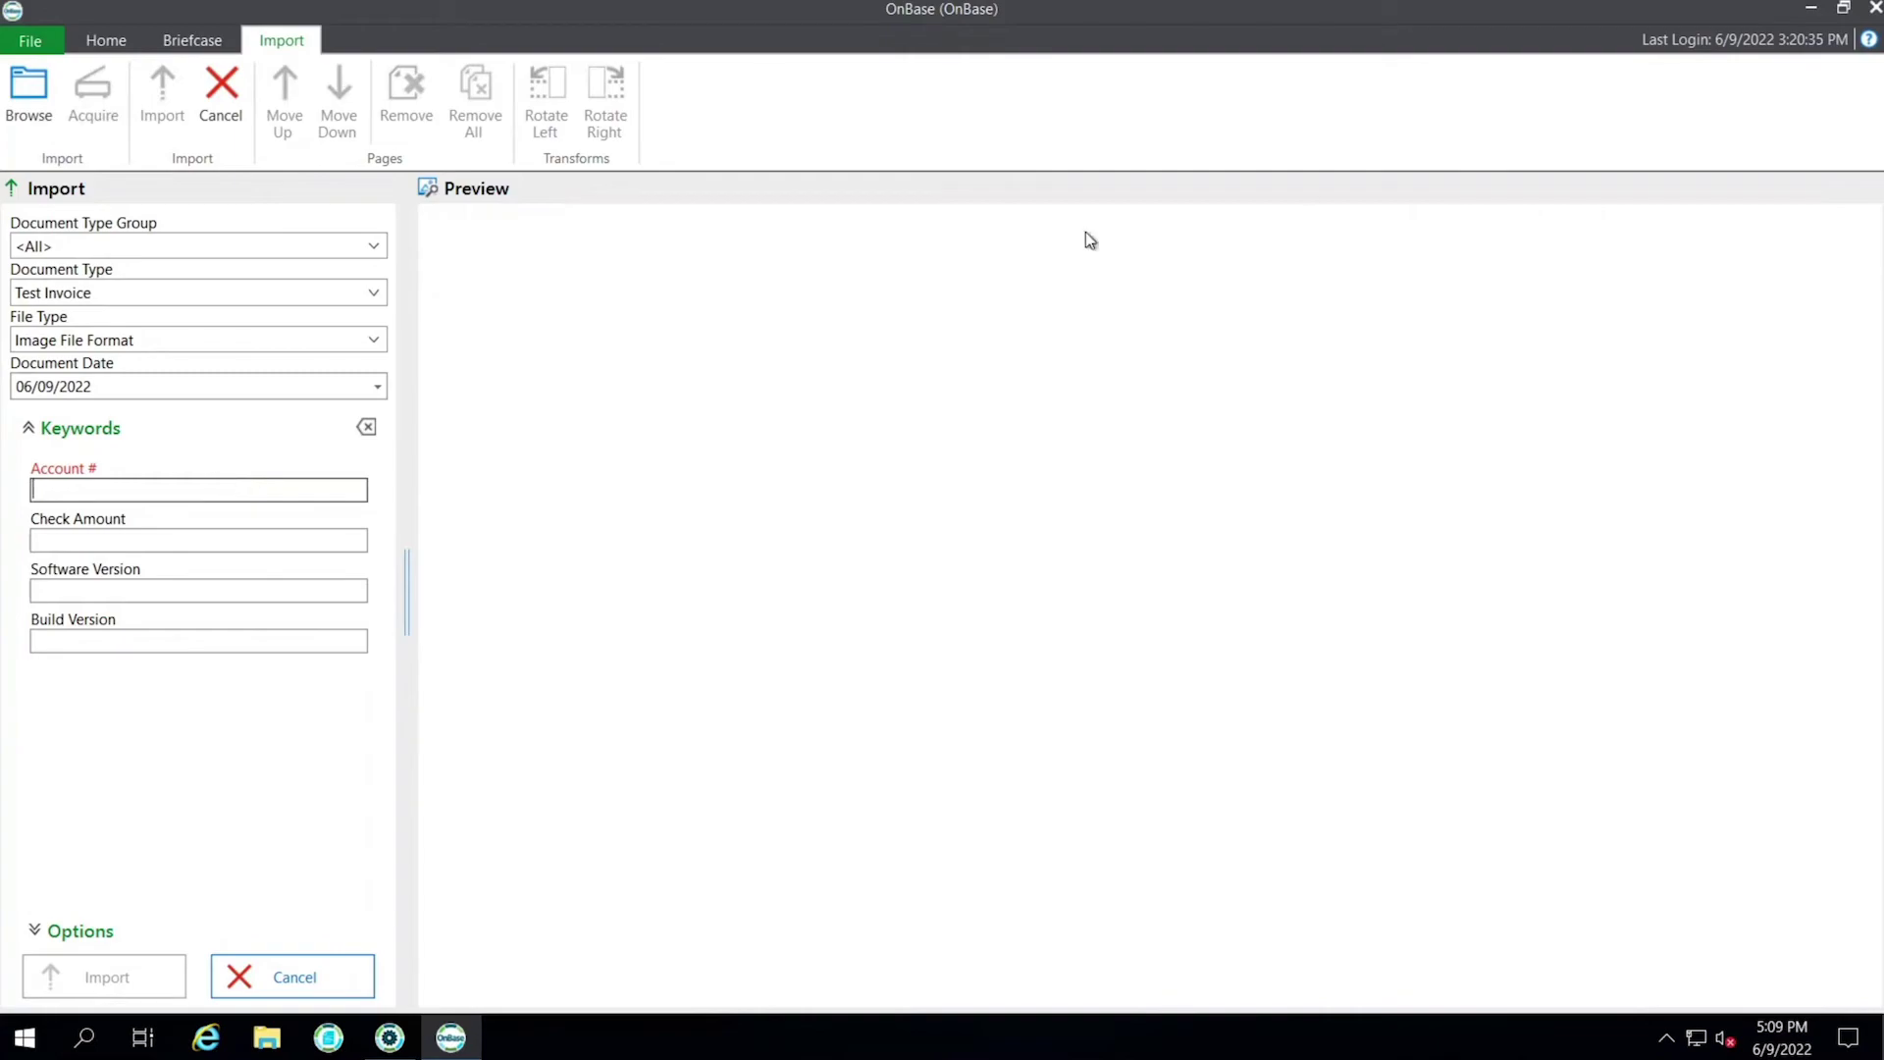
Minimize the client, restore OnBase Configuration, and review then close the Keyword Types list.
left_click(1811, 11)
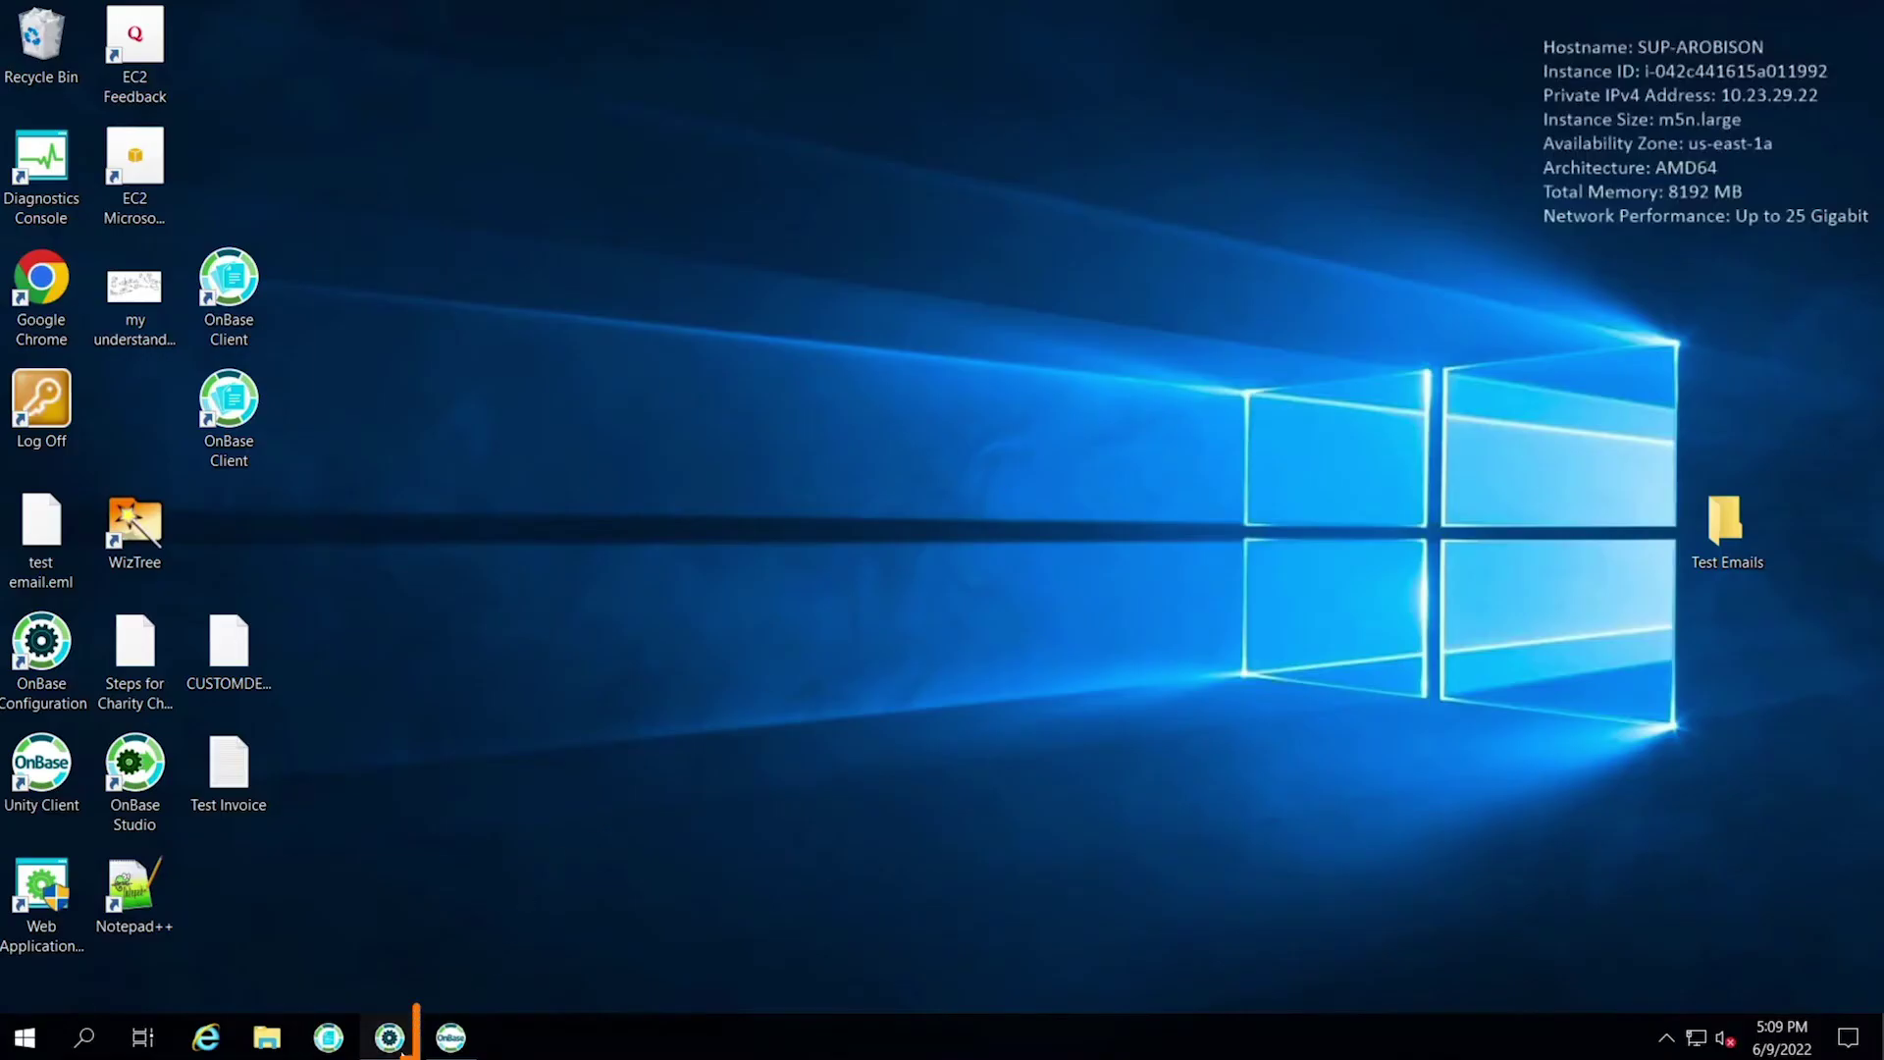
left_click(409, 1042)
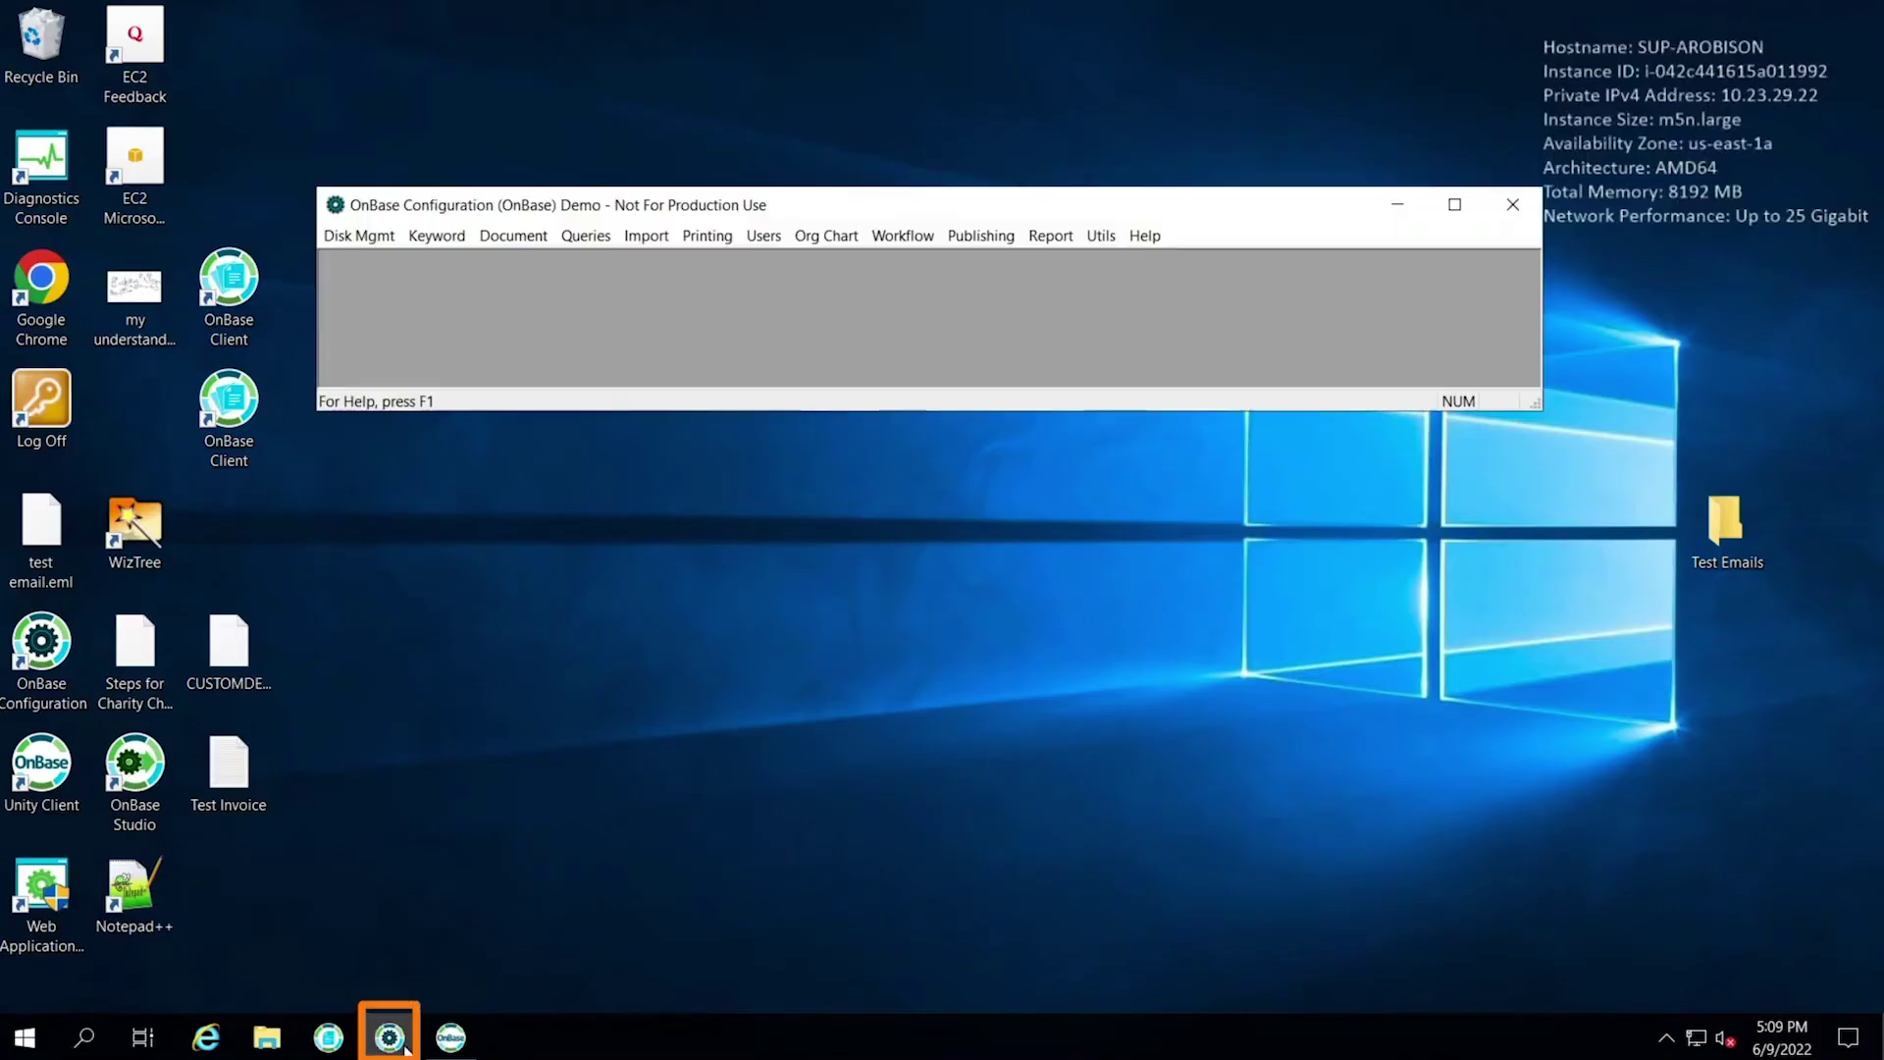
left_click(449, 245)
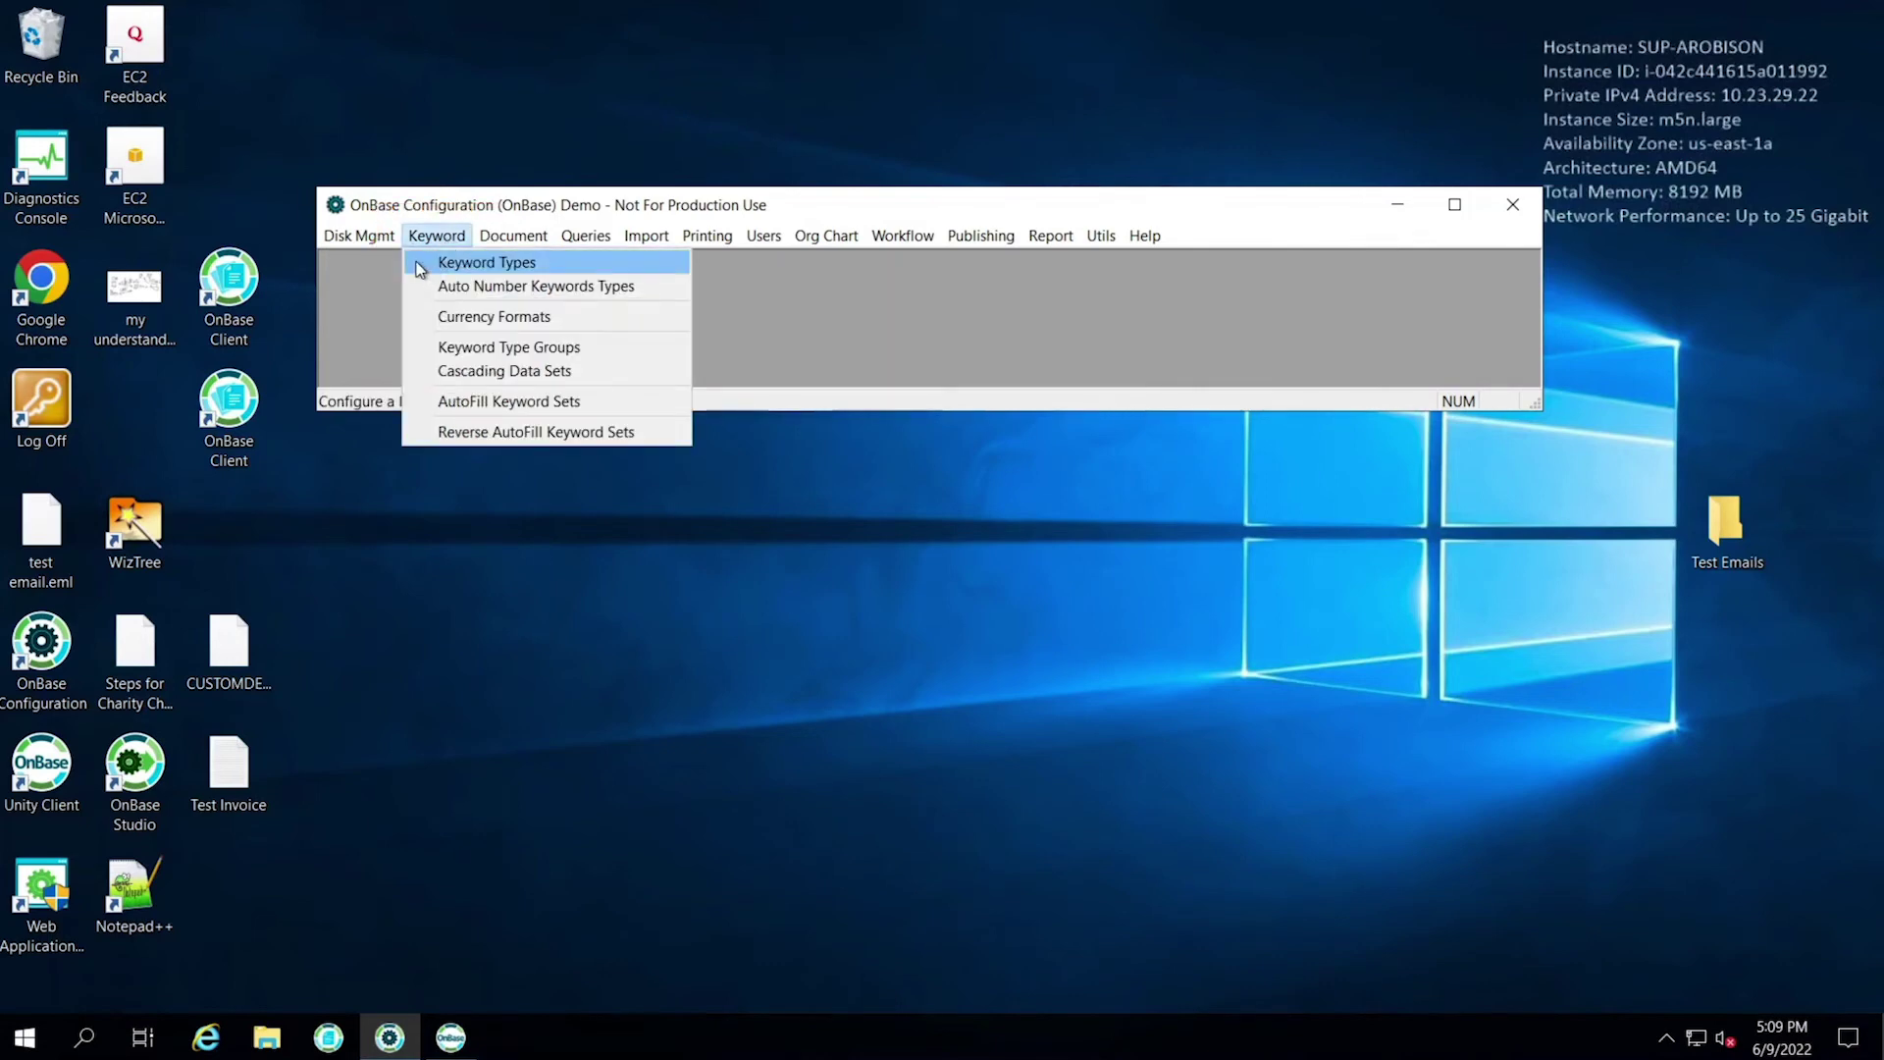
left_click(422, 266)
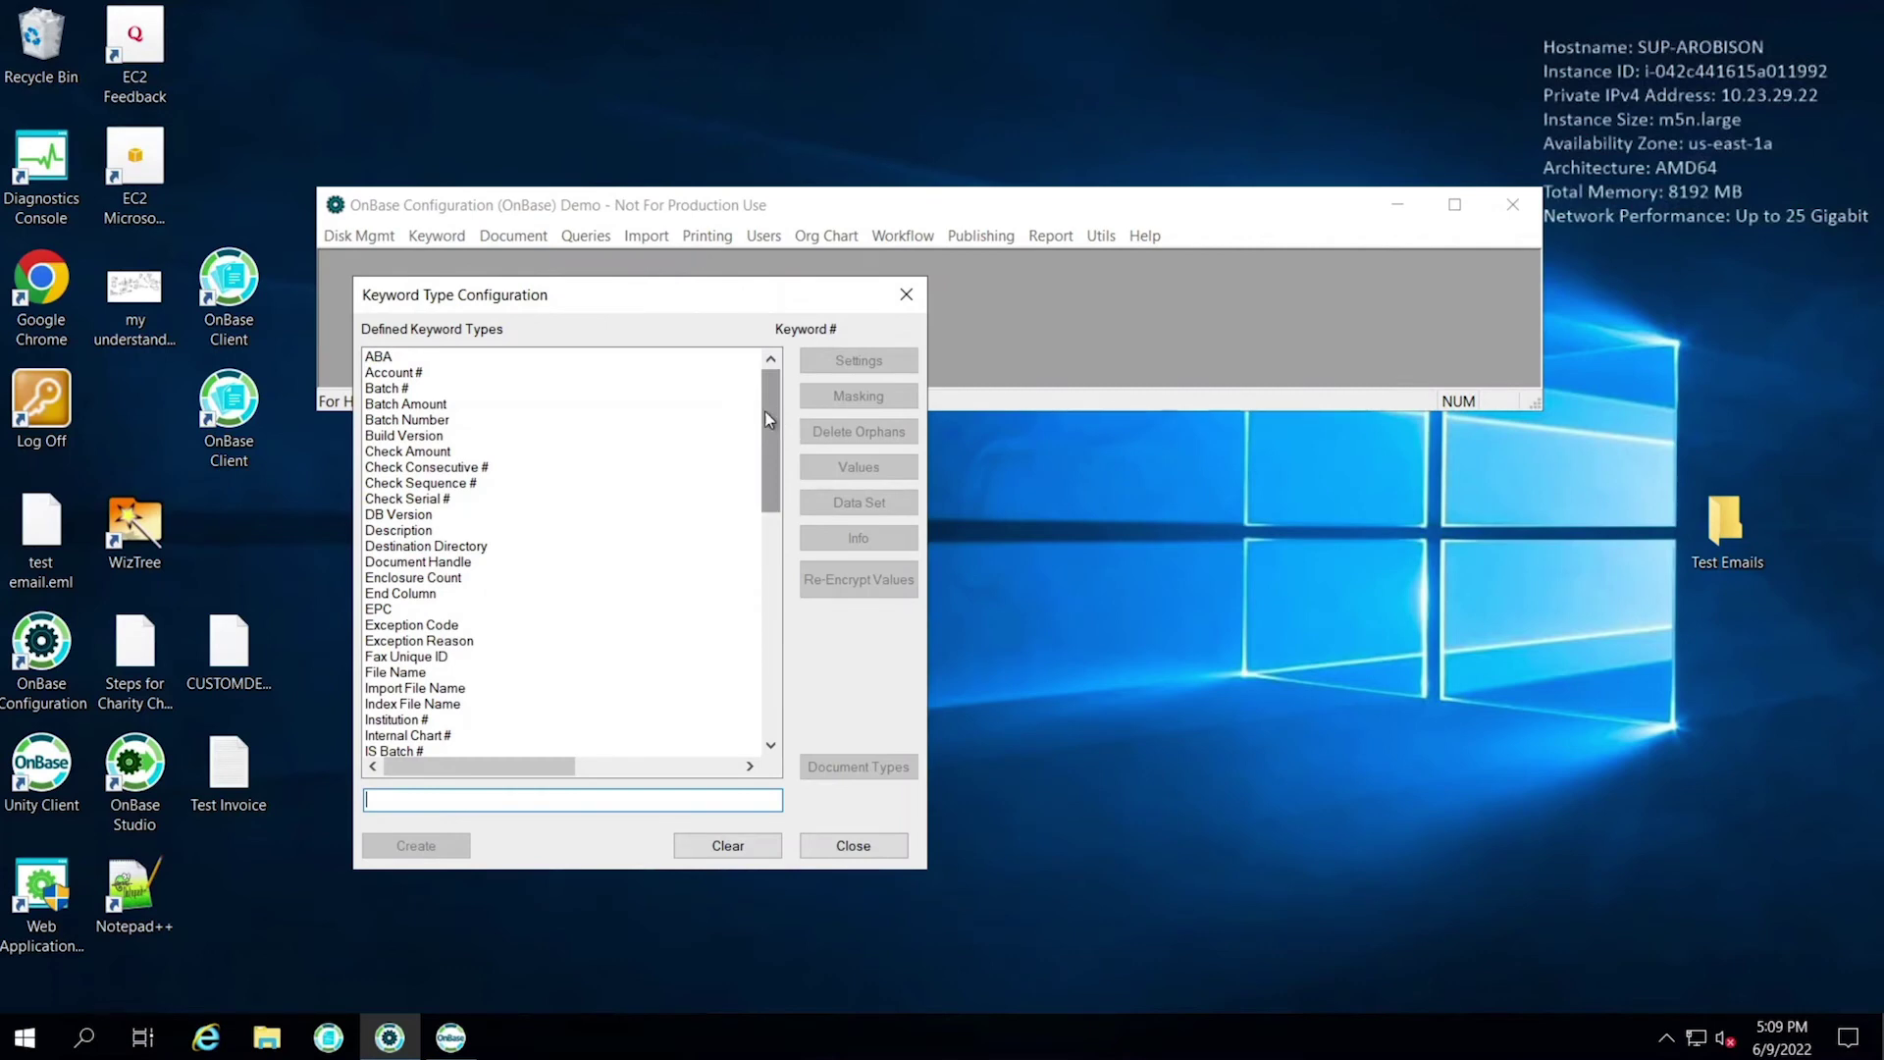
left_click(906, 296)
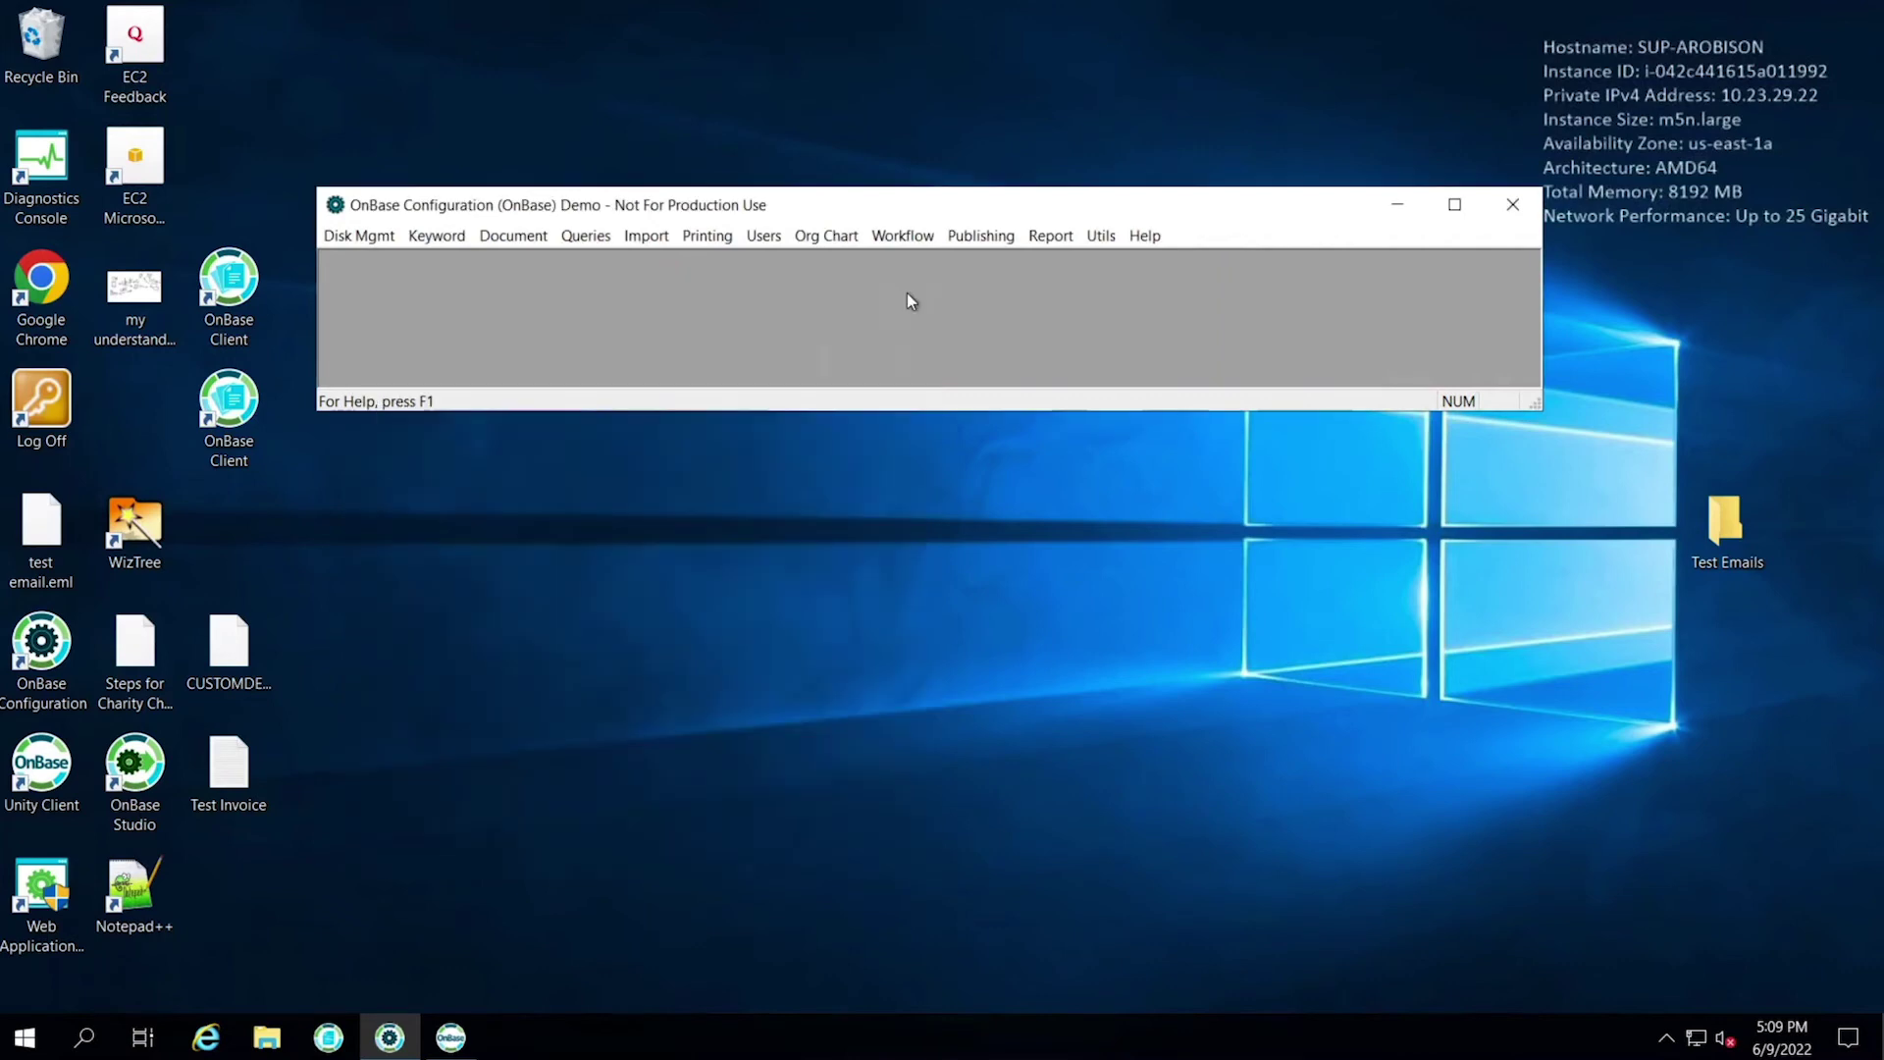
Open Keyword Type Assignment for the Test Invoice document type under Document Types.
left_click(515, 240)
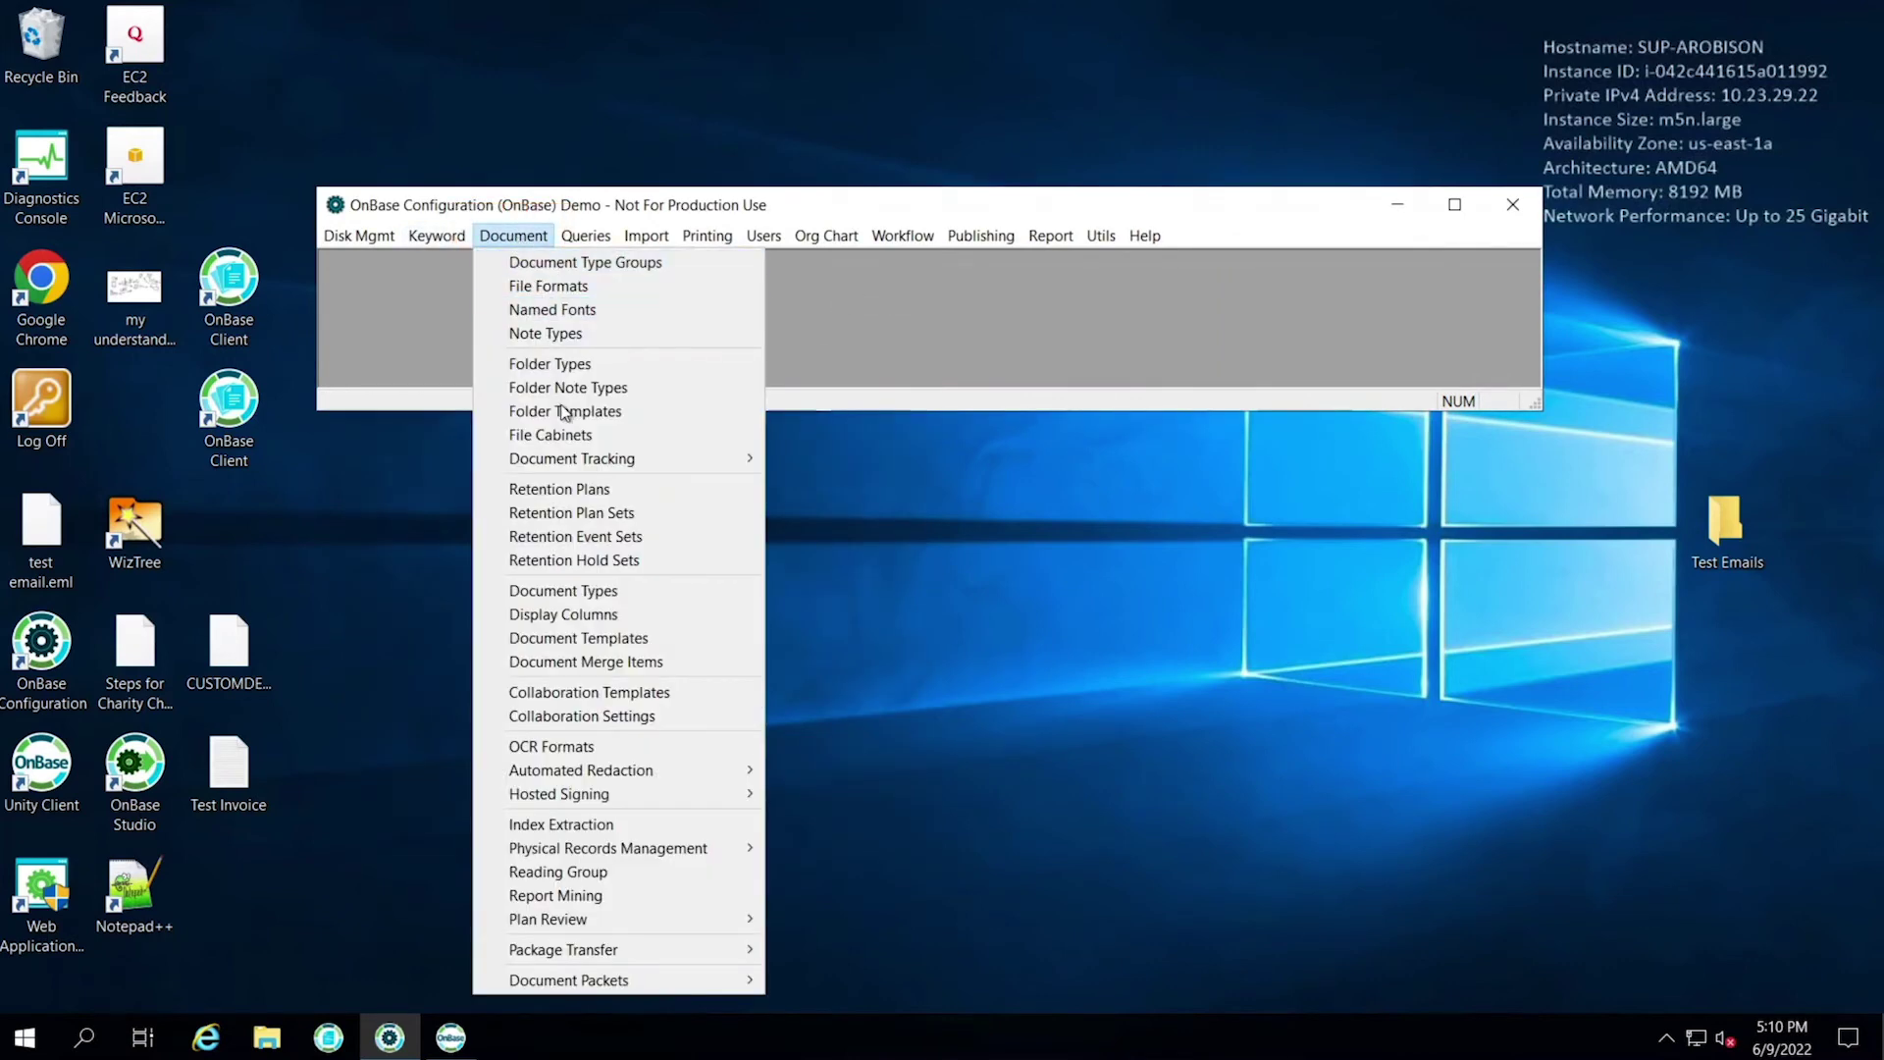
left_click(666, 596)
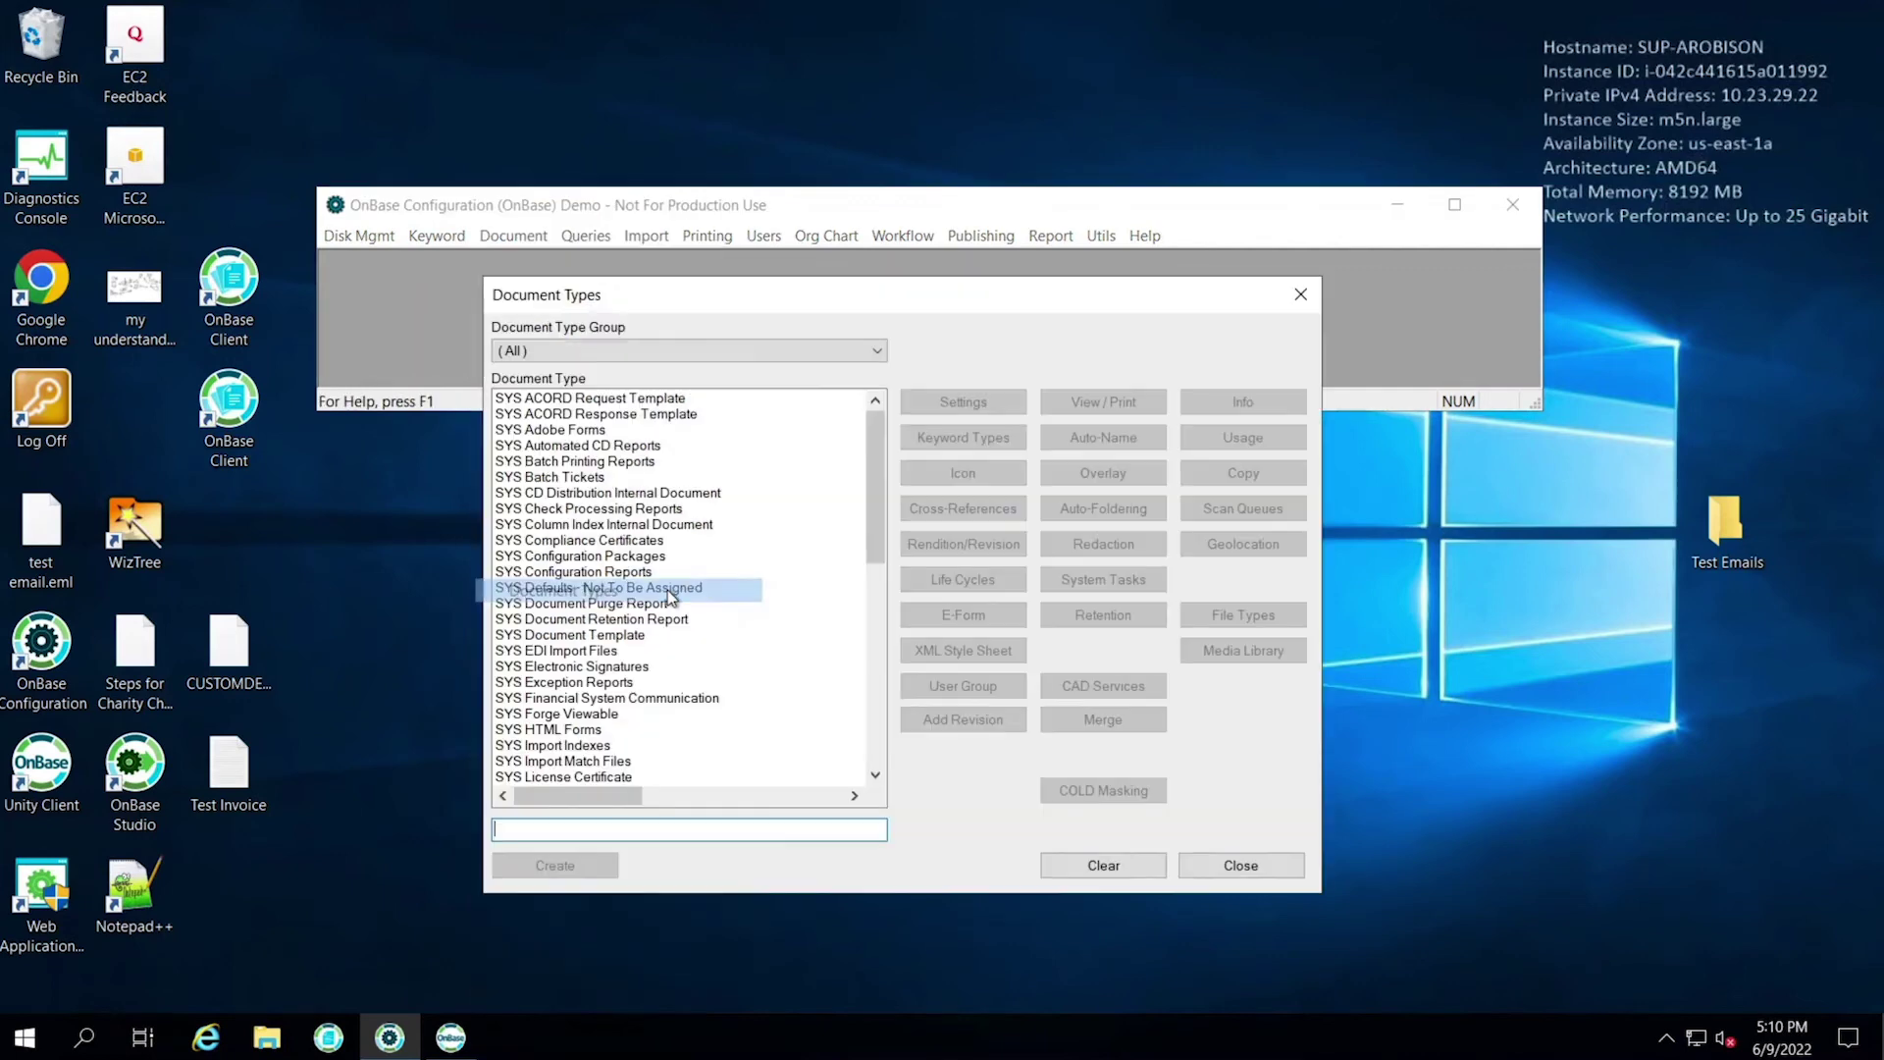
left_click_drag(878, 435, 879, 648)
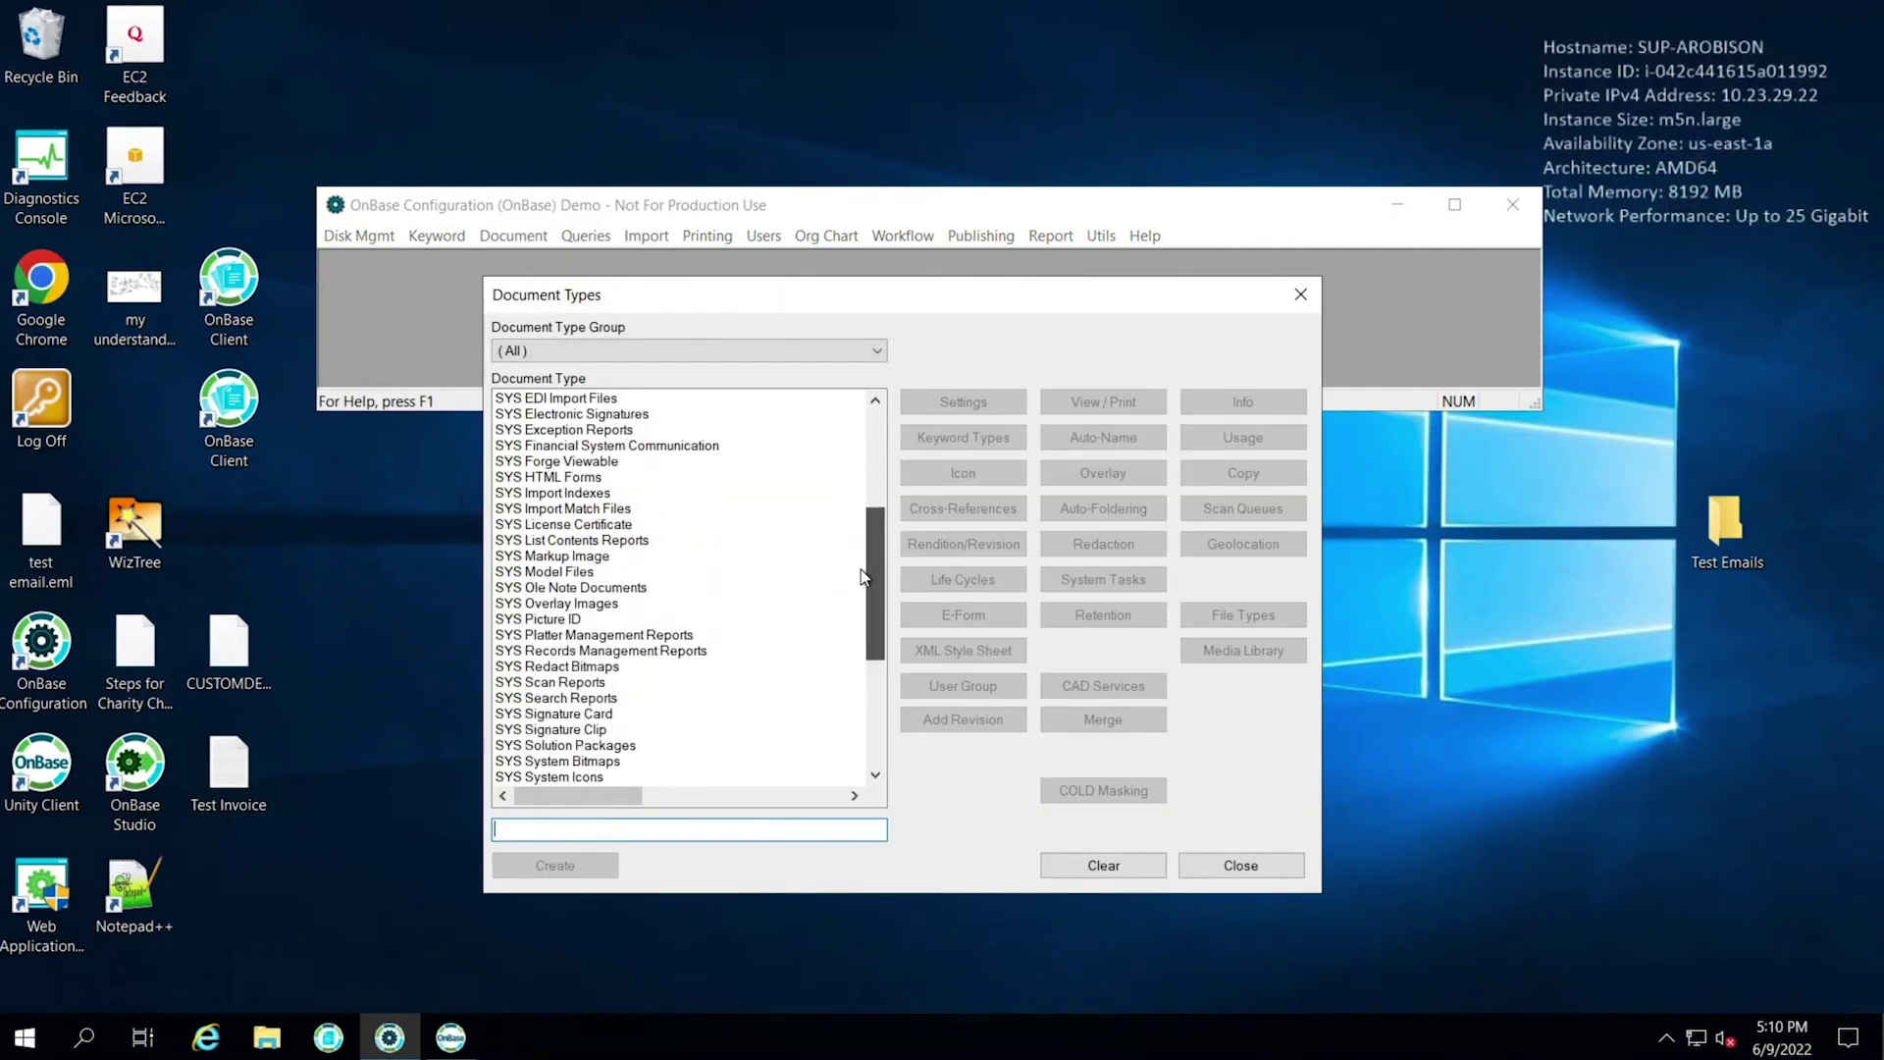
left_click(539, 779)
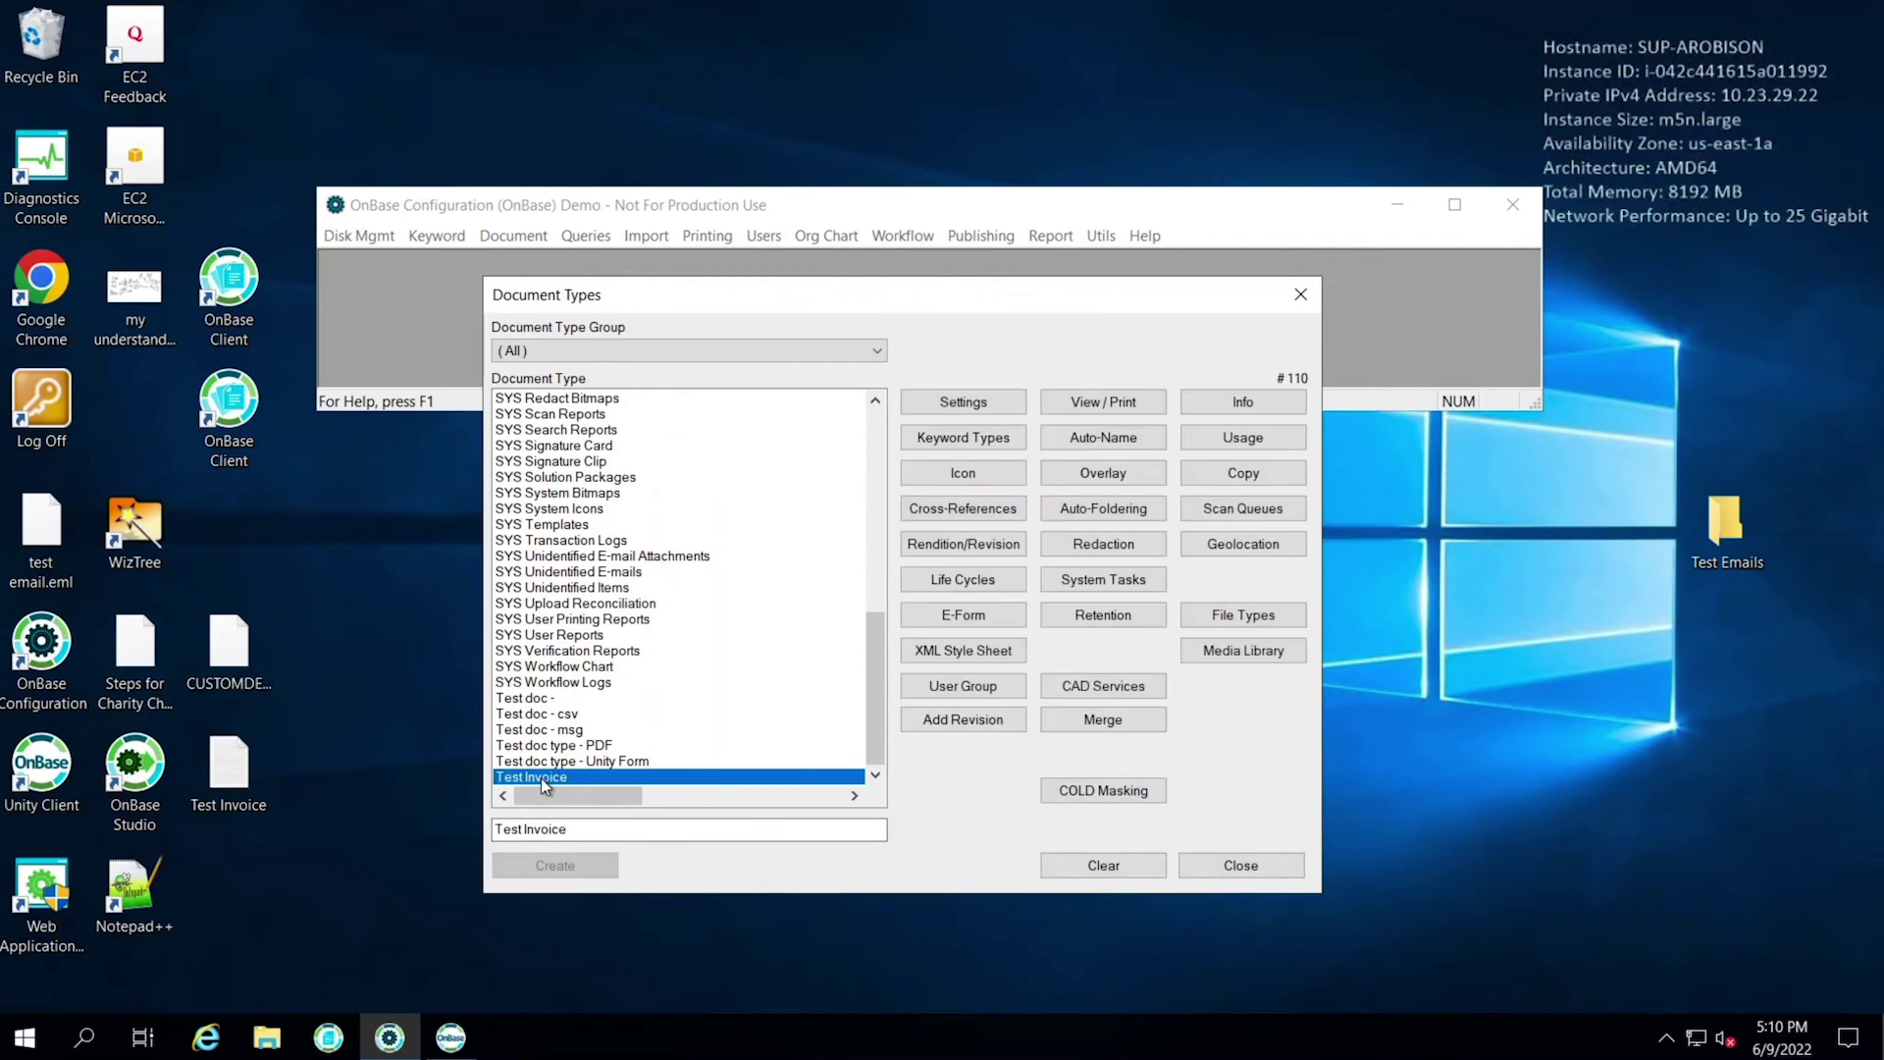
left_click(912, 449)
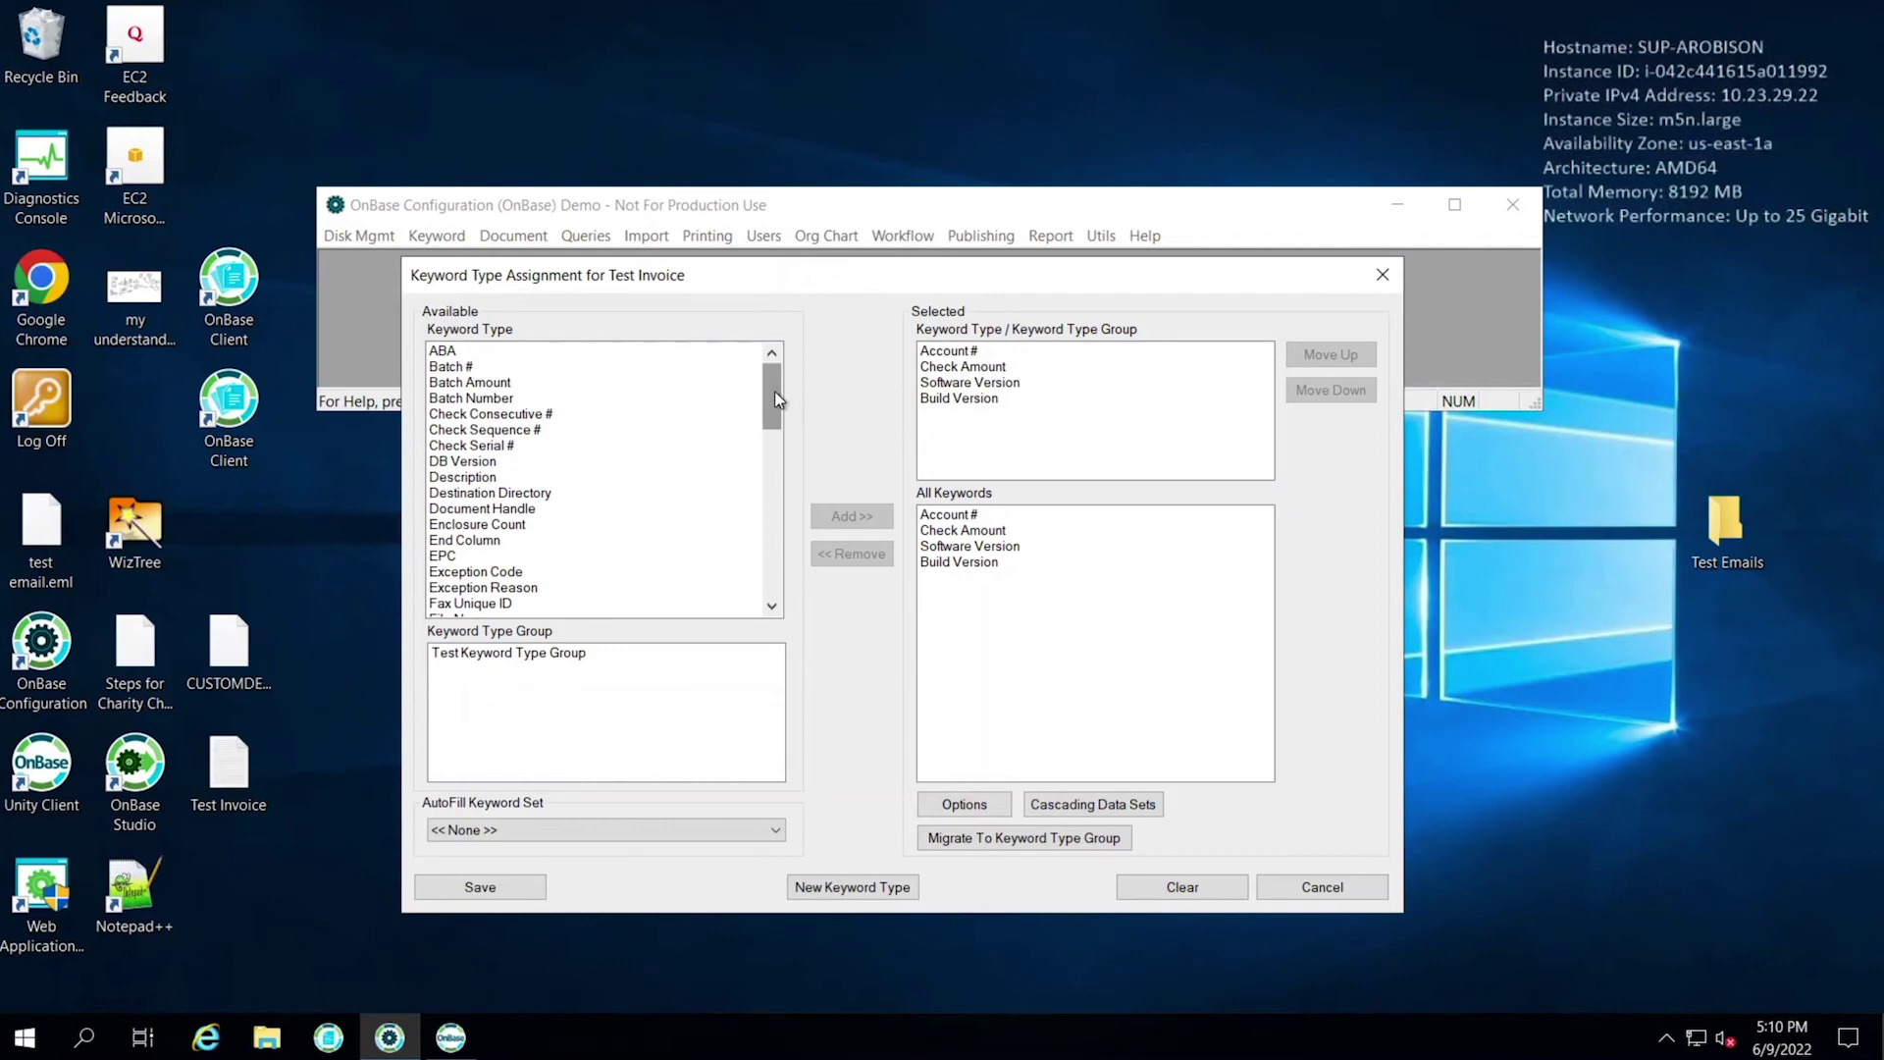
scroll(775, 394, "down", 1)
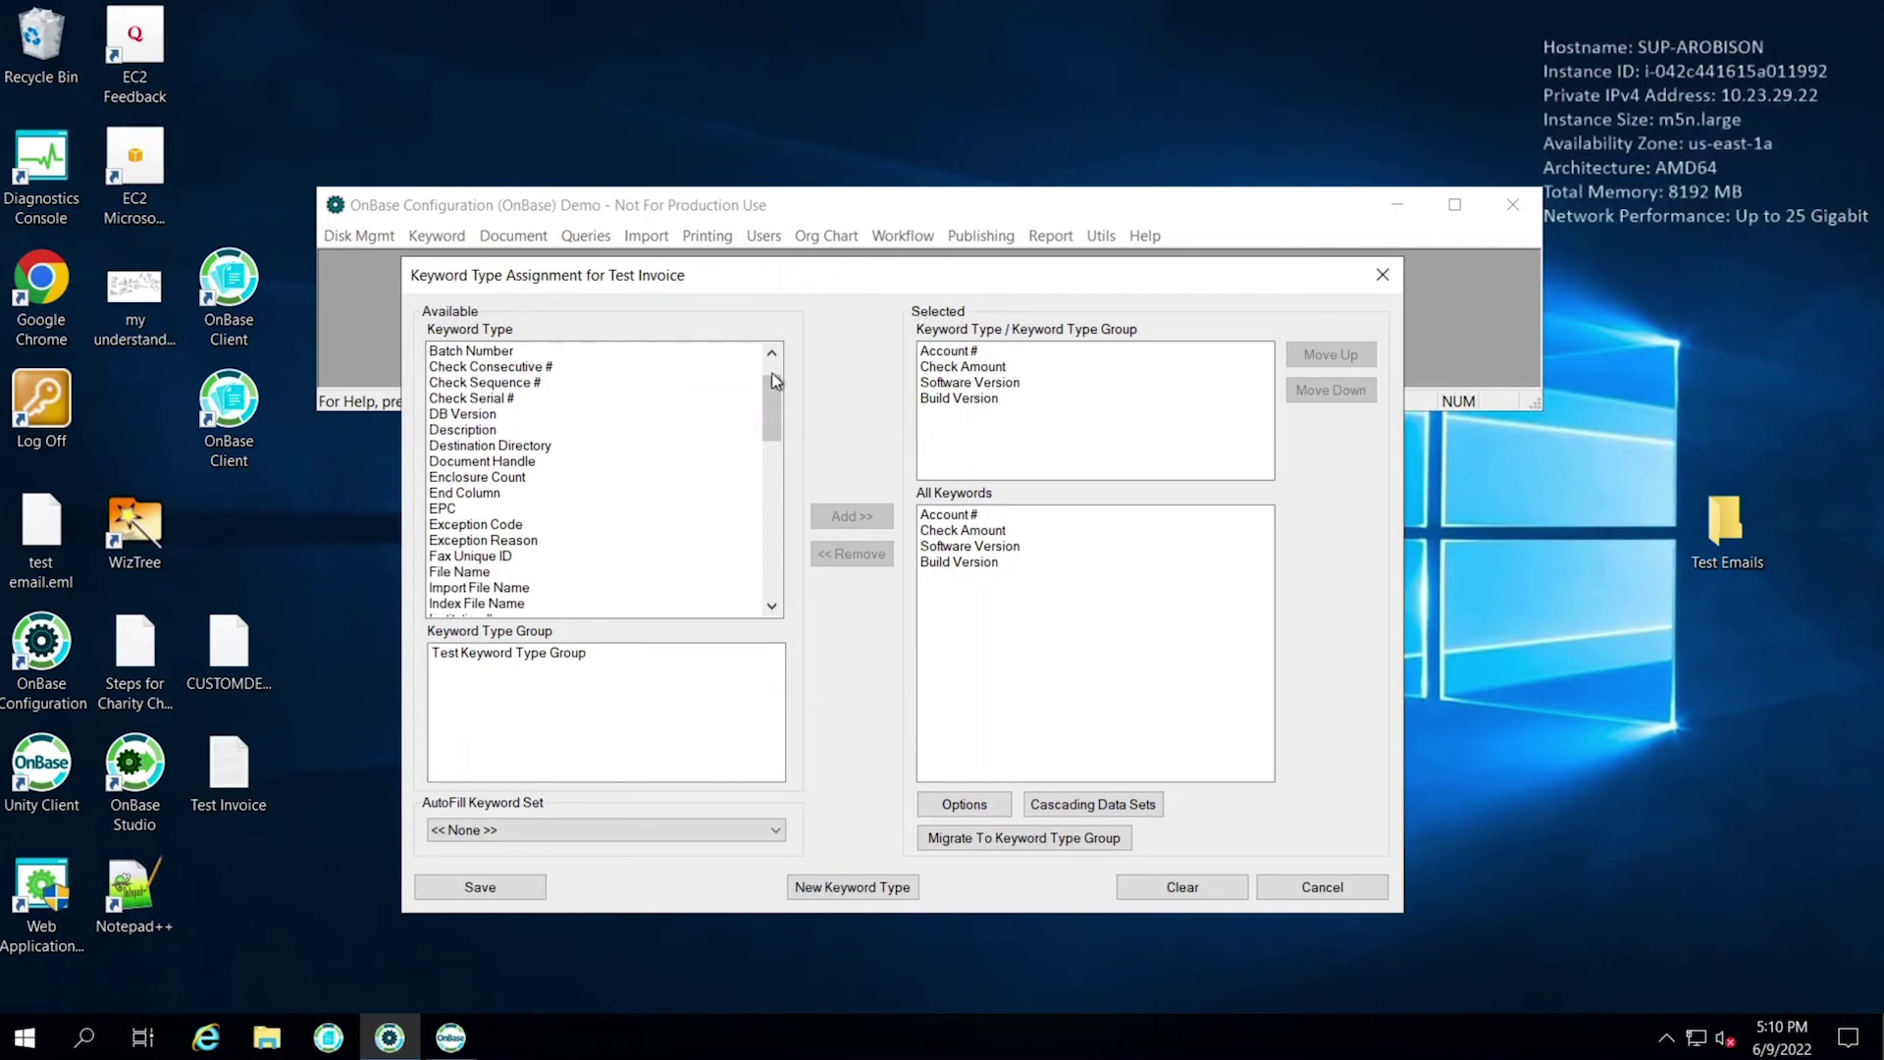
left_click_drag(771, 396, 767, 487)
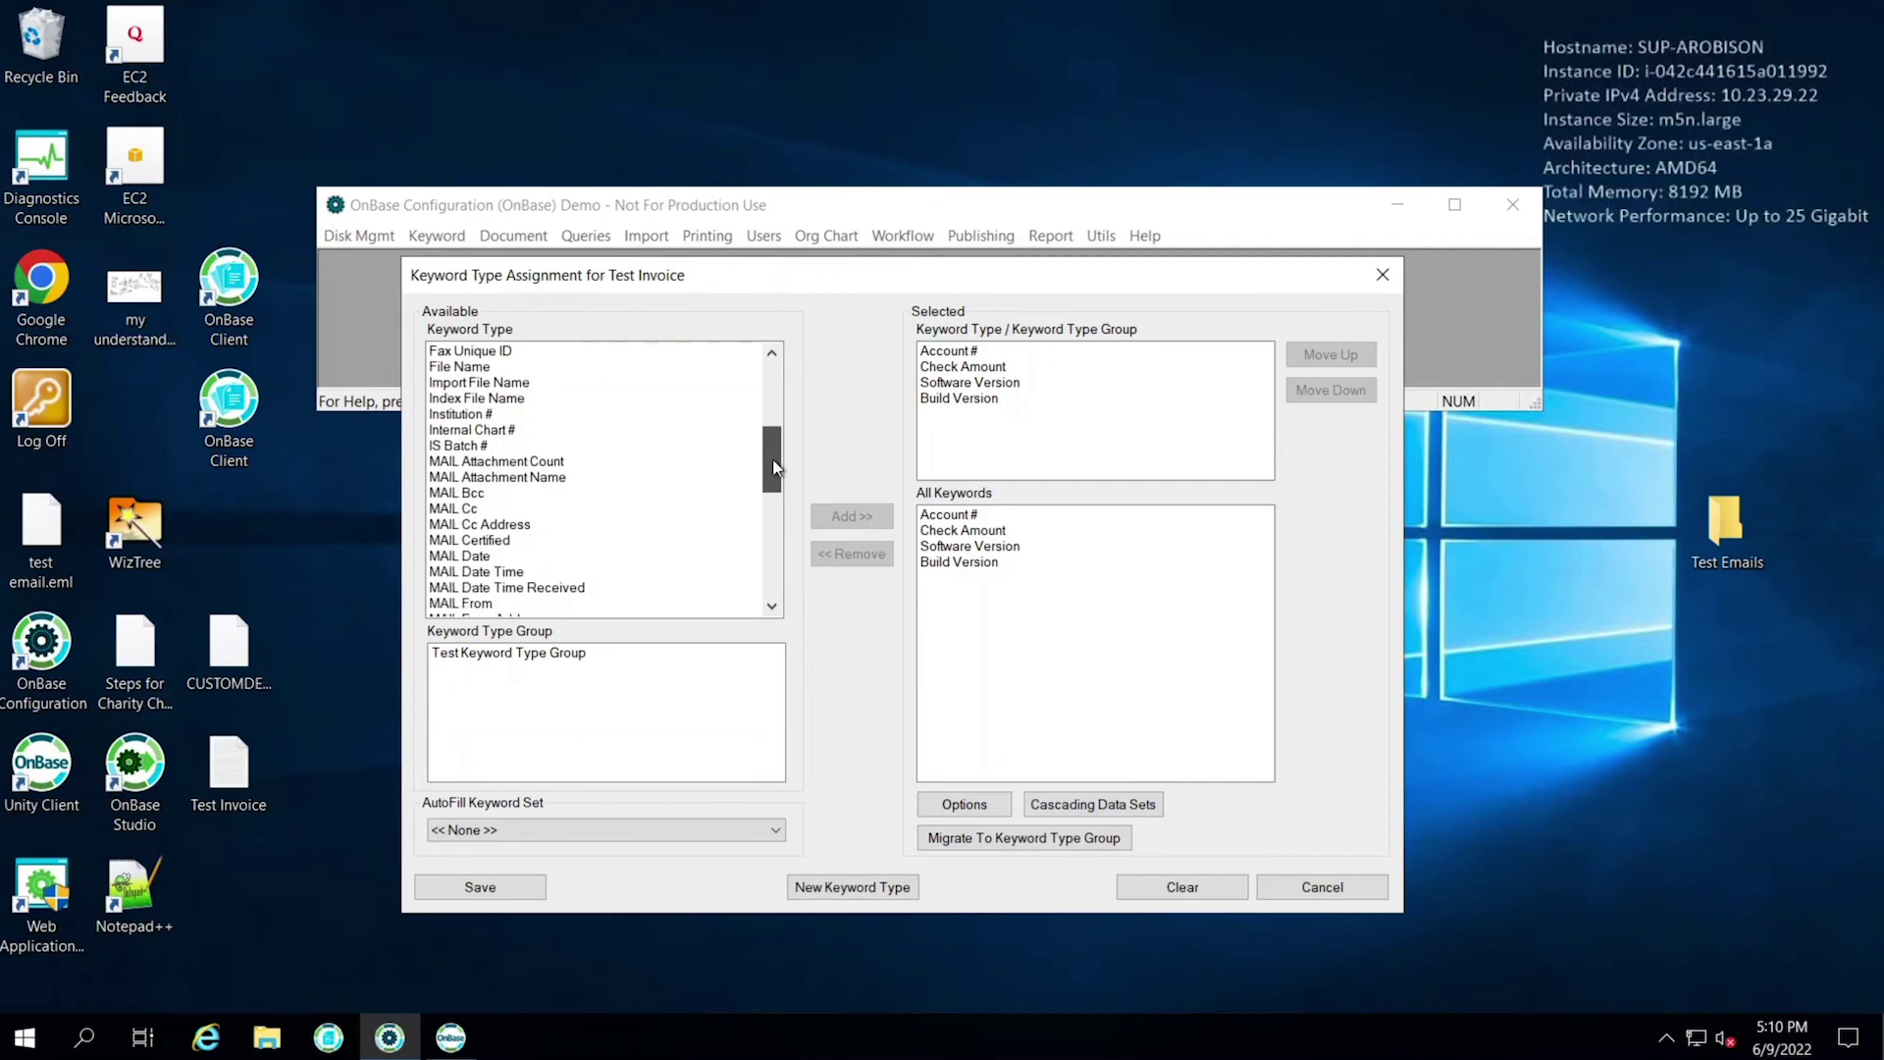
left_click_drag(767, 494, 633, 519)
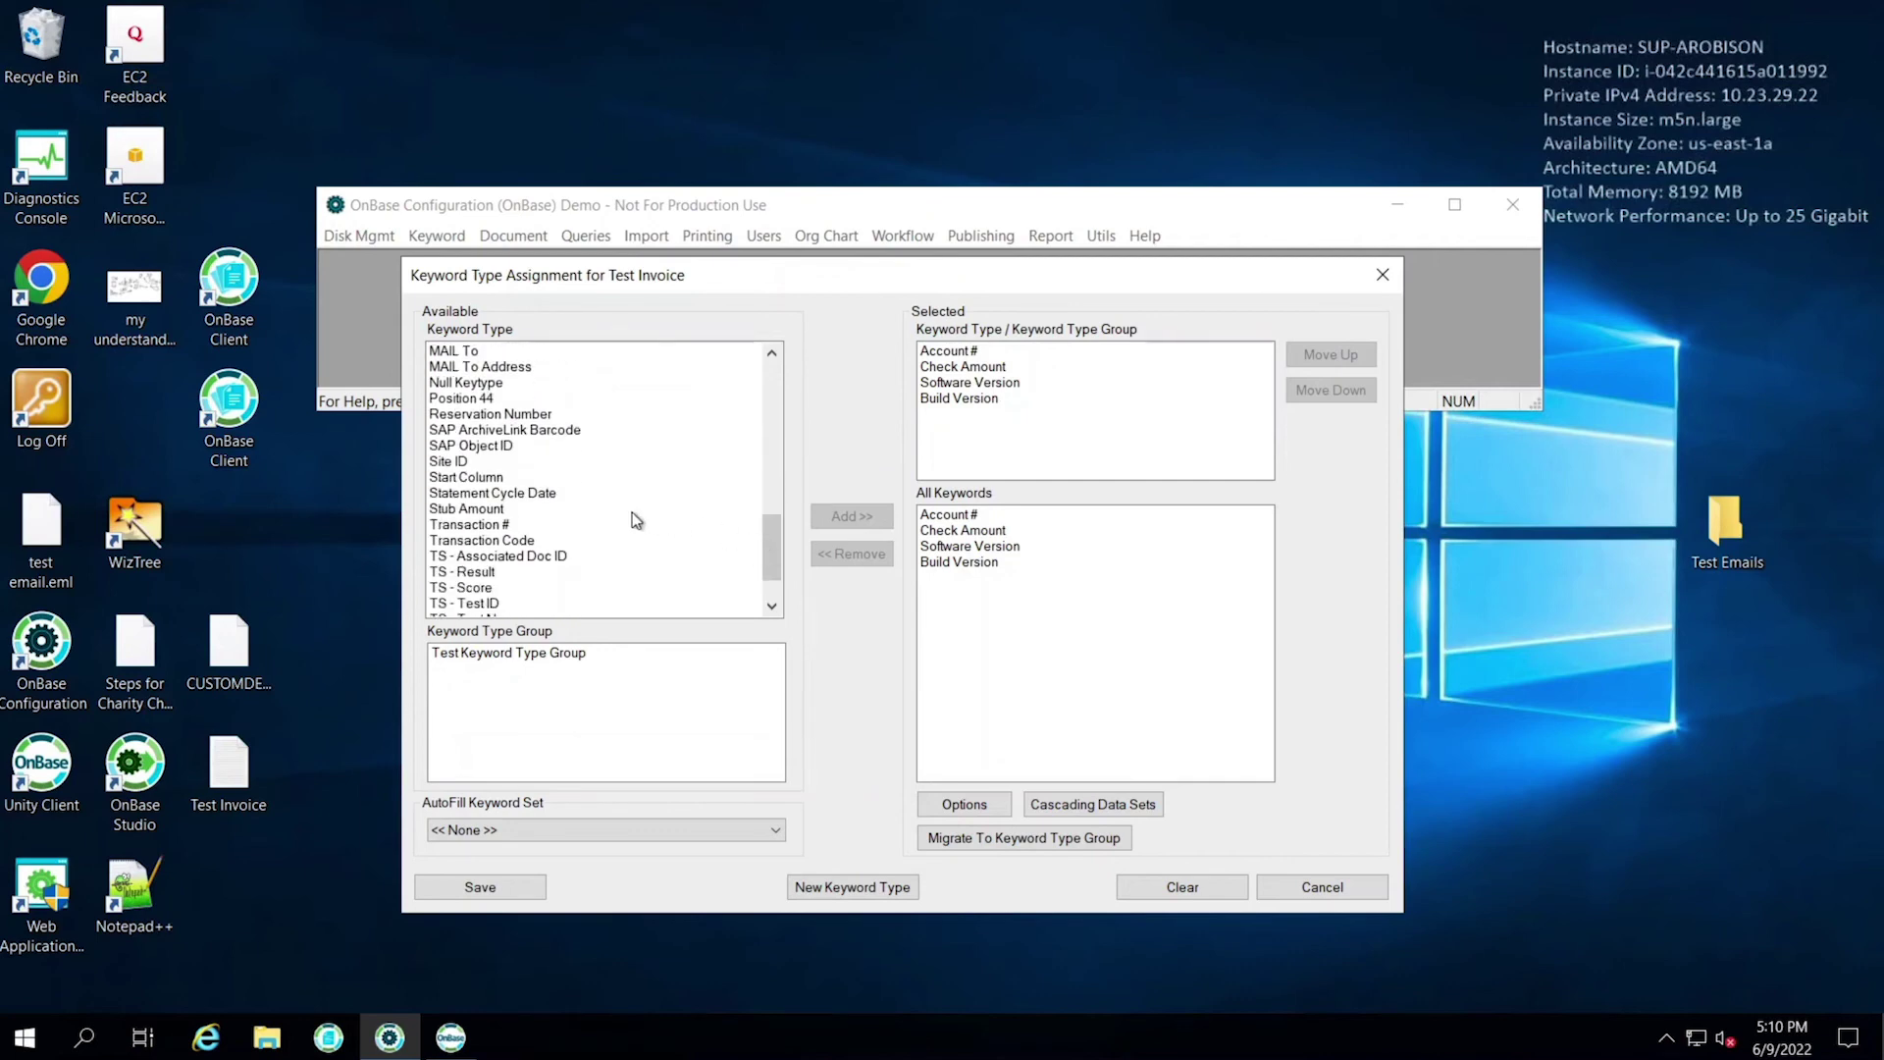
left_click(472, 511)
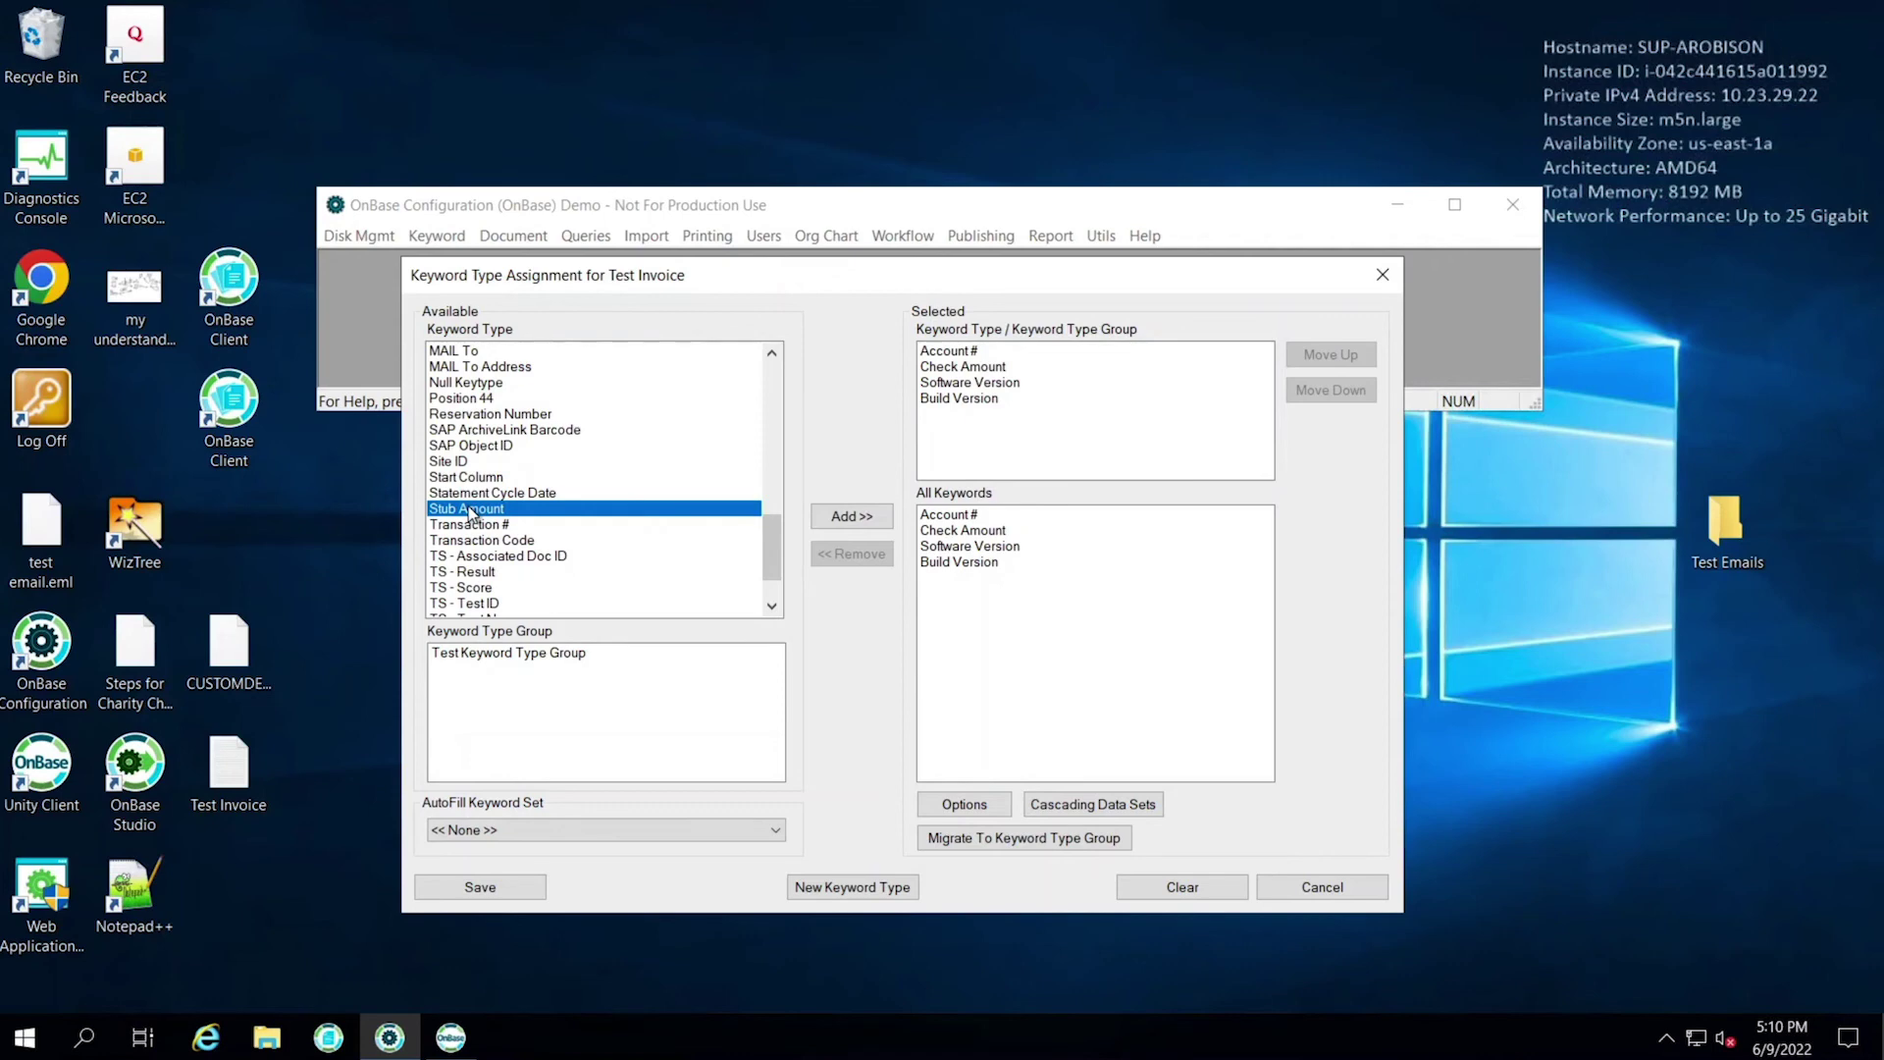
double_click(473, 511)
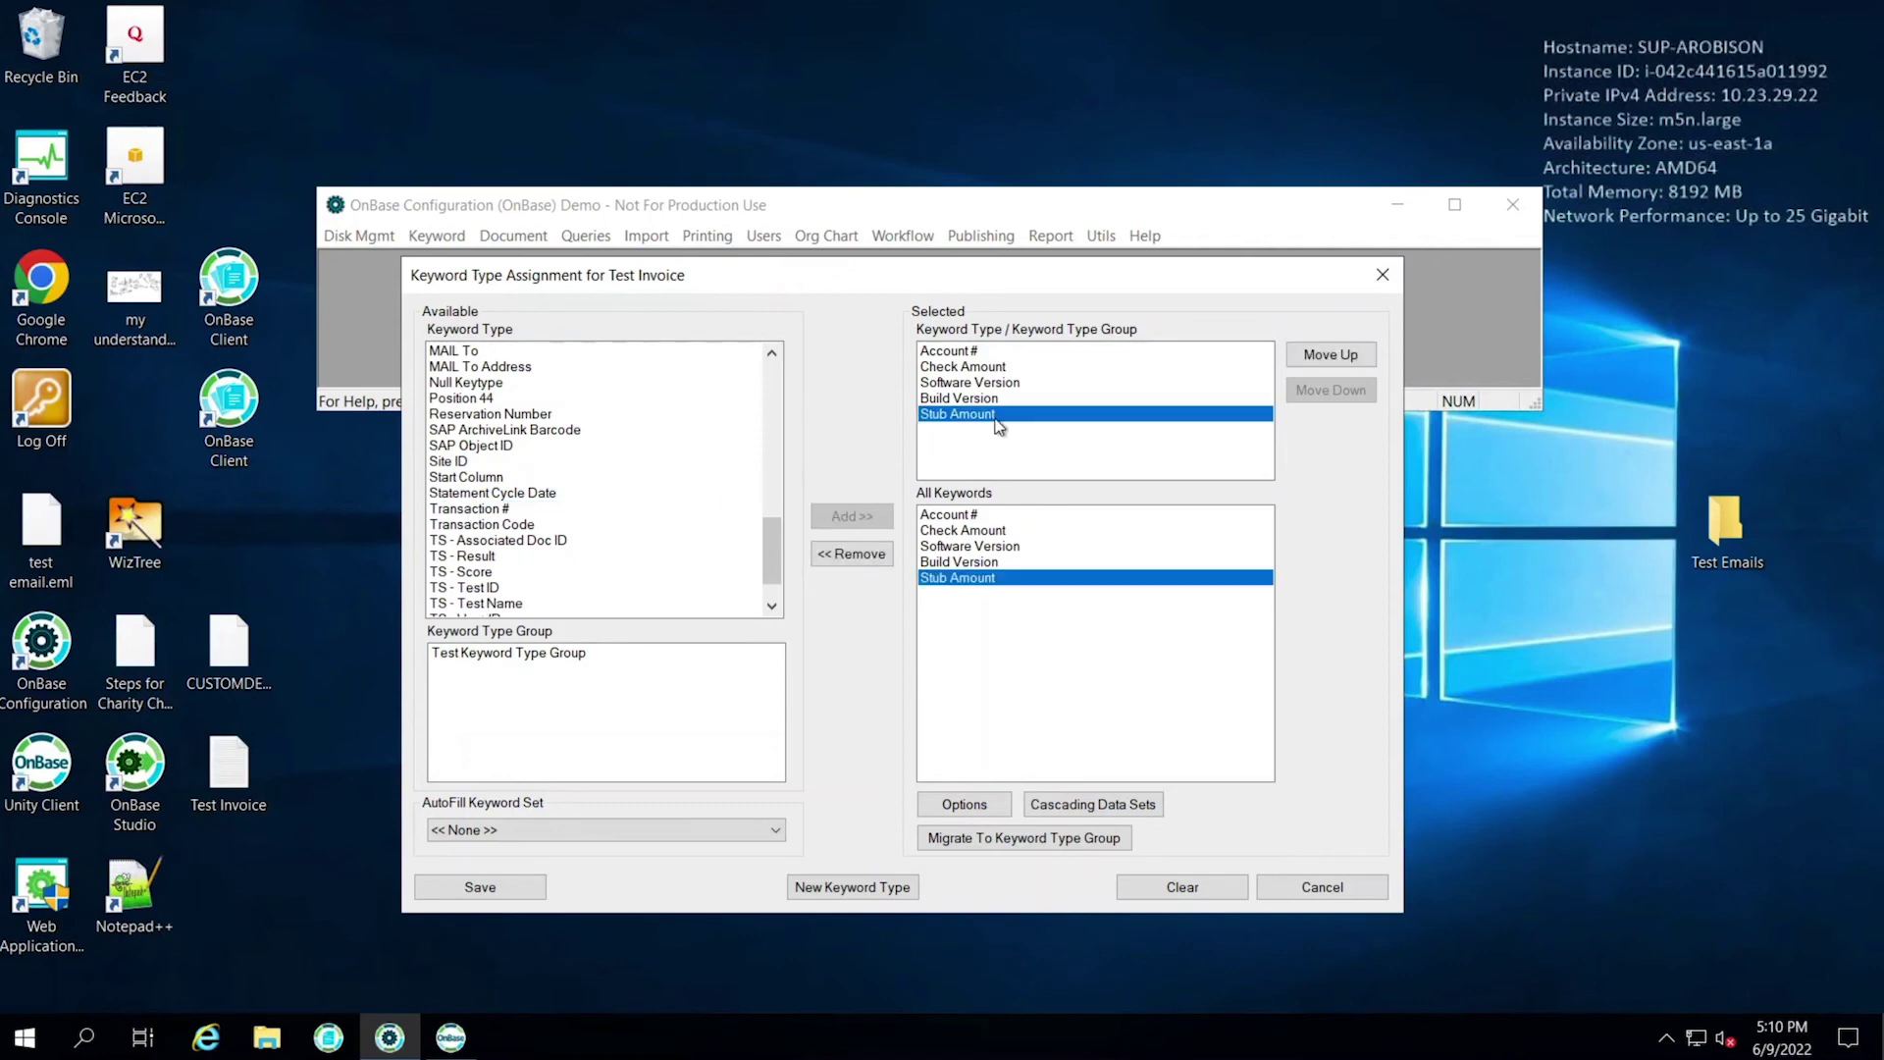
left_click(854, 562)
left_click(988, 684)
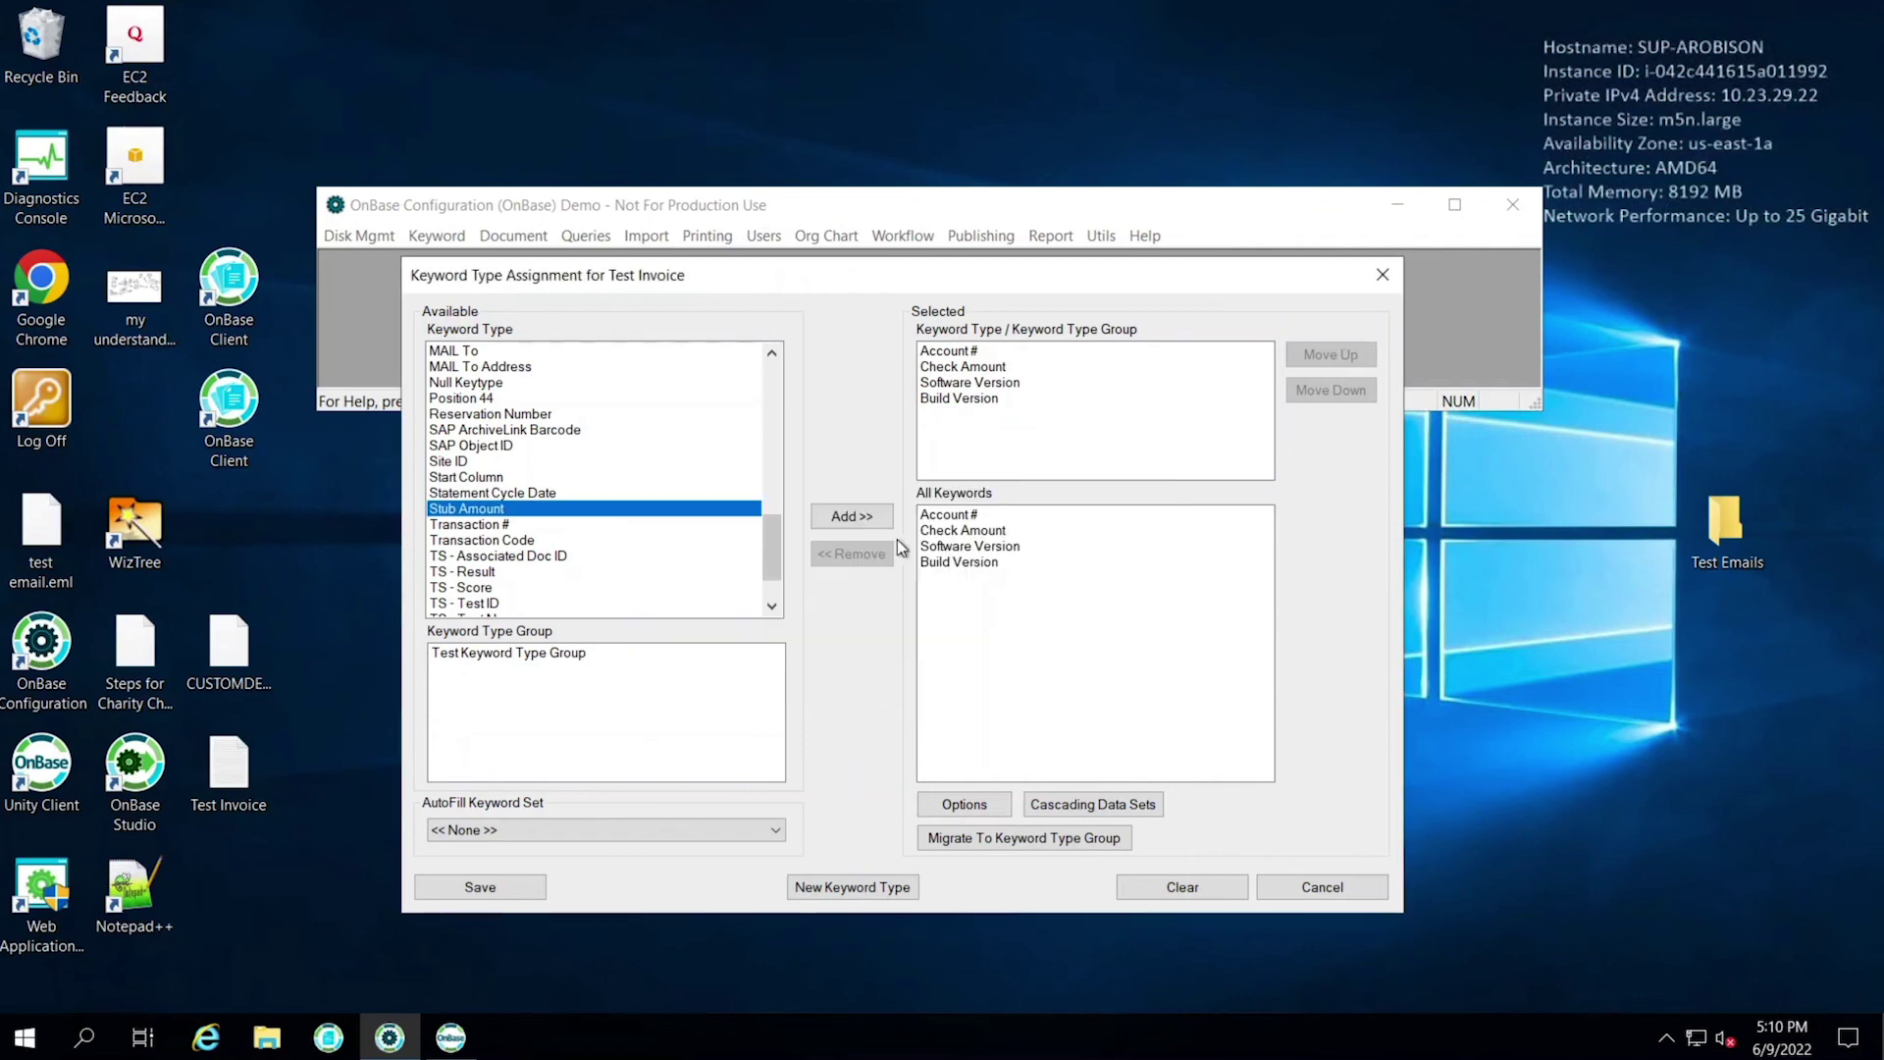
left_click(966, 354)
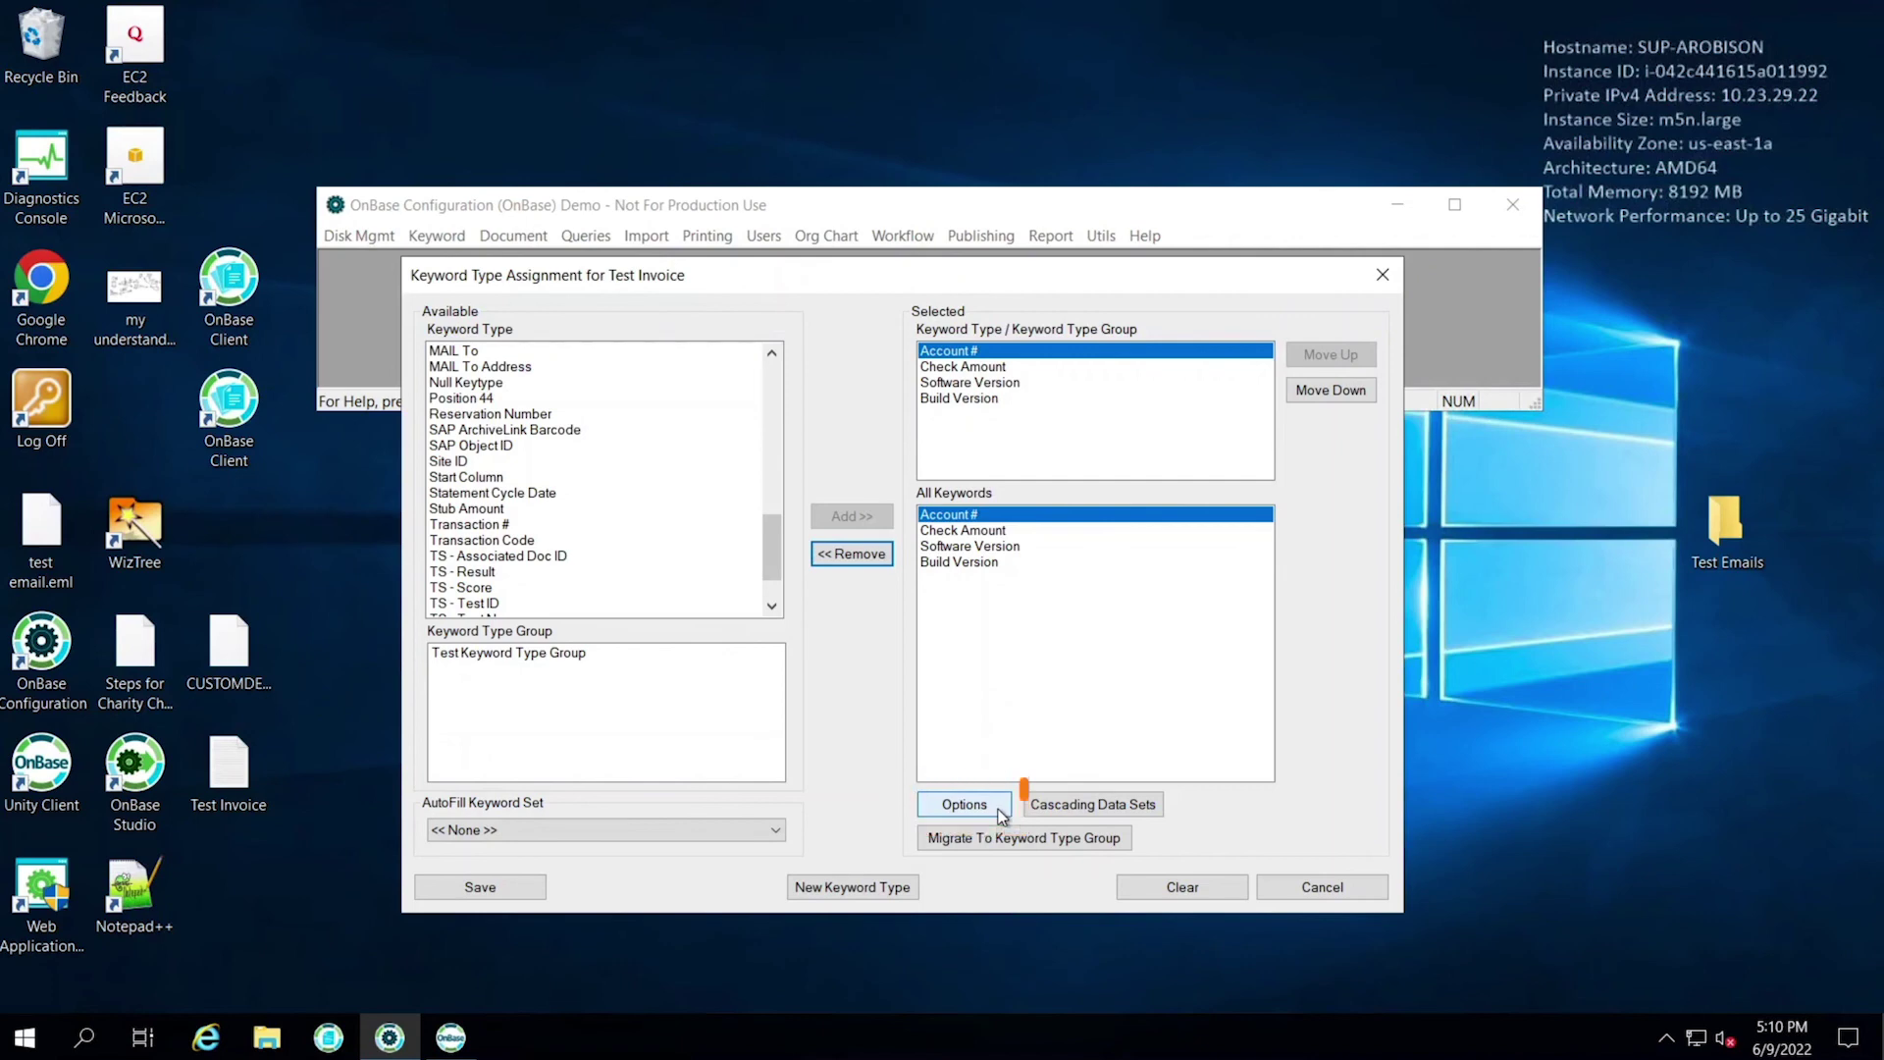
Open the keyword options for Test Invoice's assigned keywords and show each option's description.
left_click(966, 804)
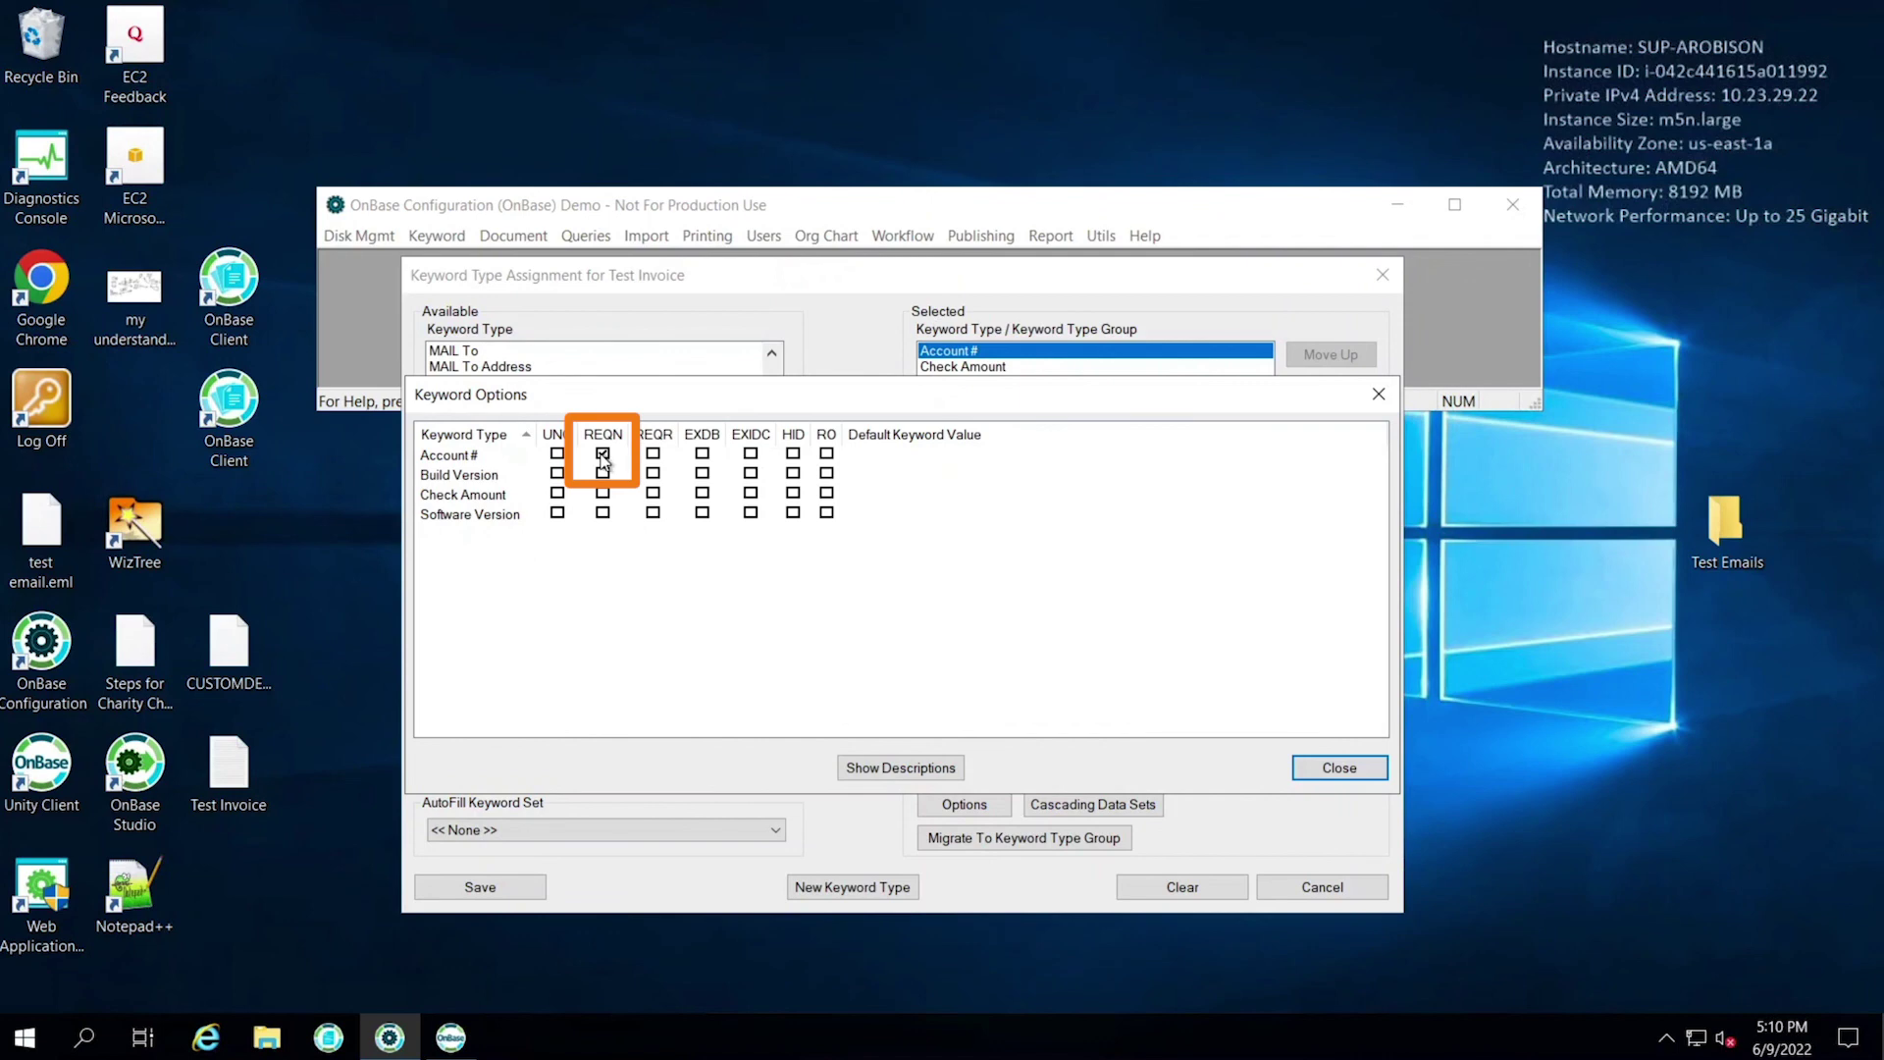
left_click(899, 767)
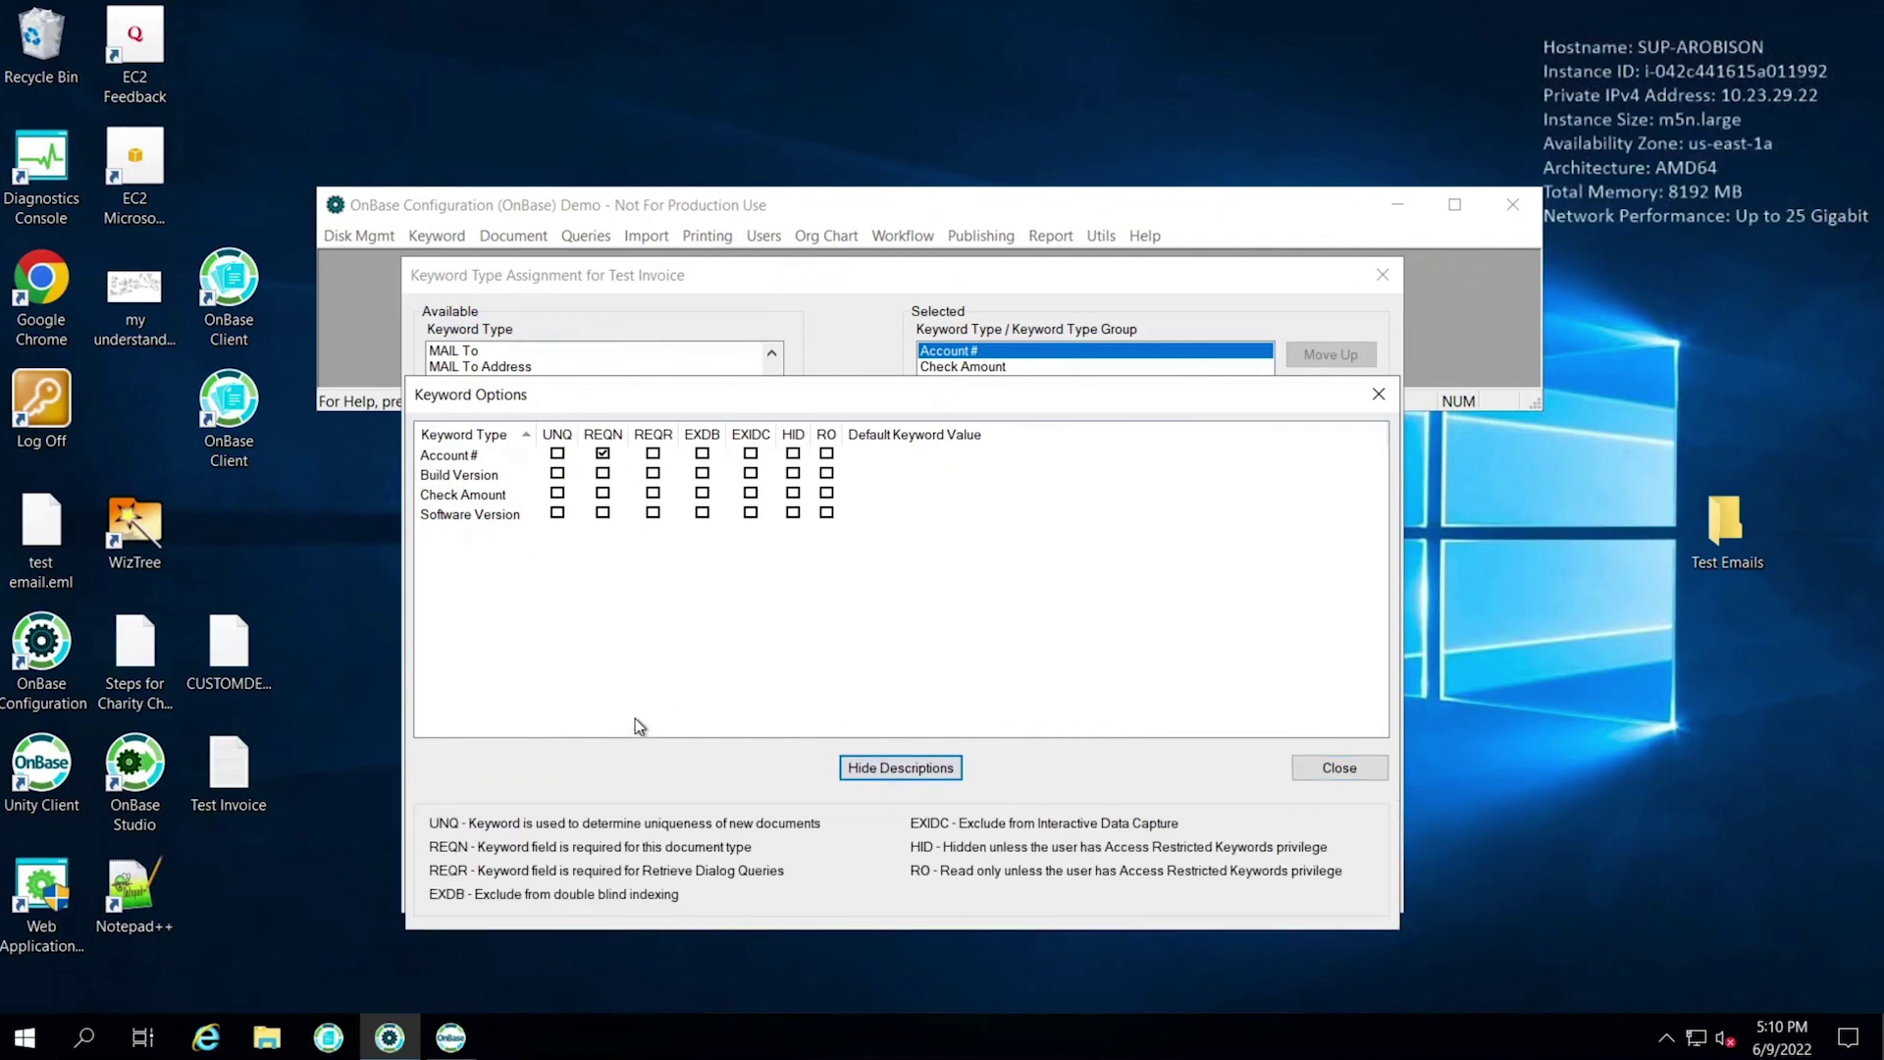